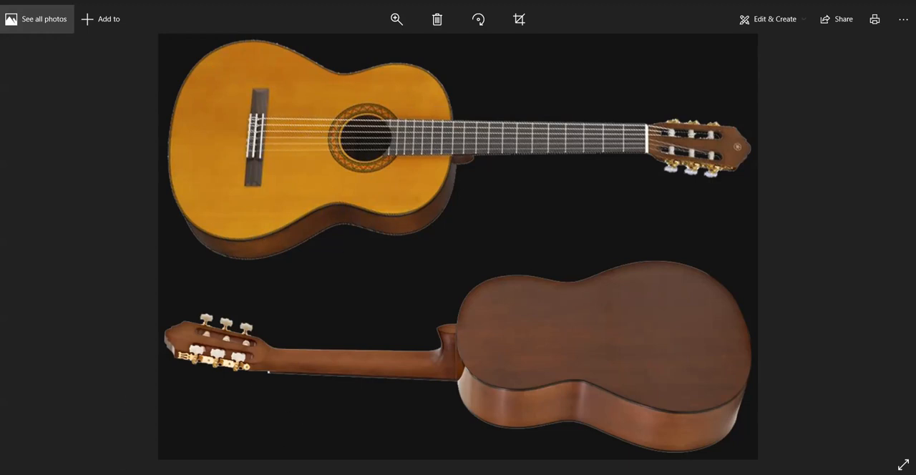
Switch to the Box part in SOLIDWORKS, view Boss-Extrude1's Sketch1 face-on and compare it with the guitar reference photo
{"action": "left_click", "coordinate": [301, 455]}
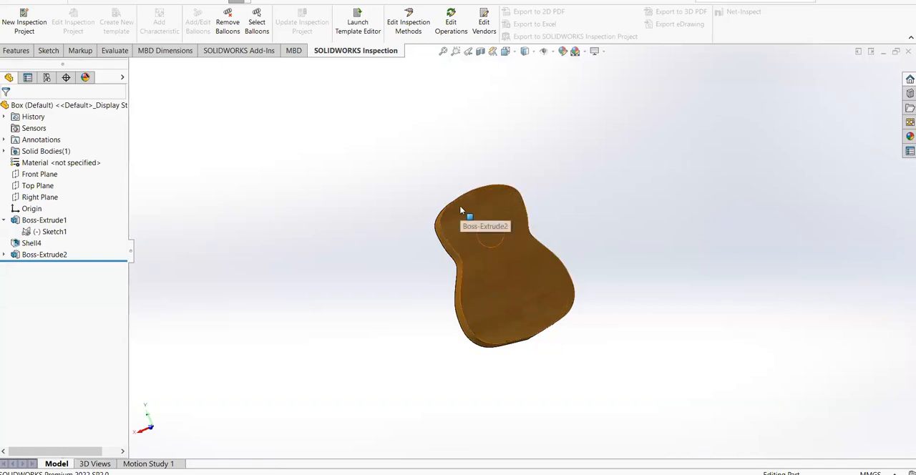
{"action": "right_click", "coordinate": [47, 234]}
{"action": "left_click", "coordinate": [85, 220]}
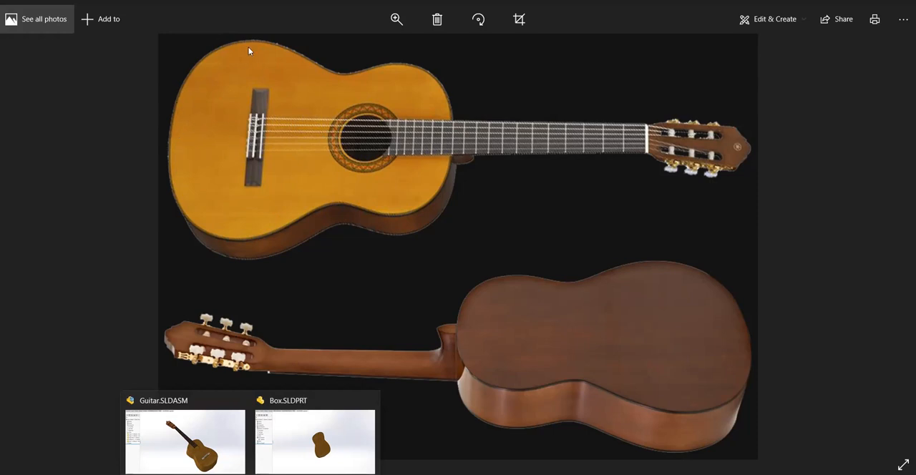
{"action": "left_click", "coordinate": [298, 425]}
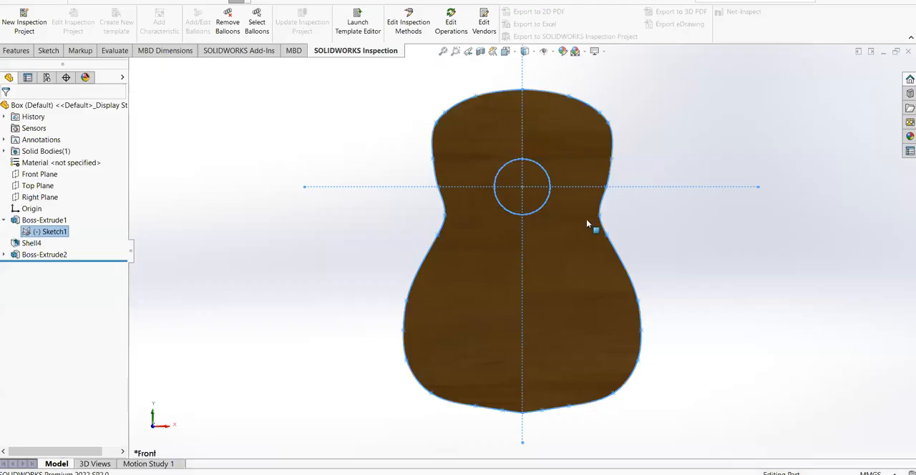
Open Boss-Extrude1's Sketch1 for editing and inspect control points along the guitar body's spline outline
{"action": "right_click", "coordinate": [52, 232]}
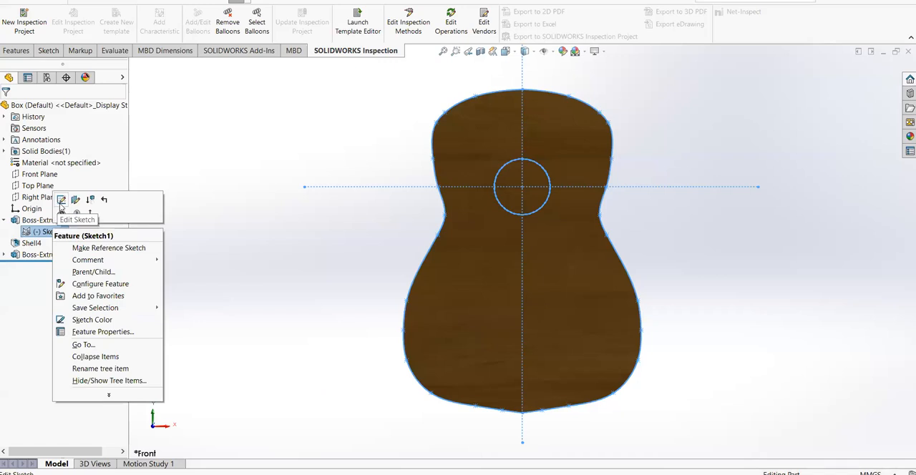
{"action": "left_click", "coordinate": [63, 209]}
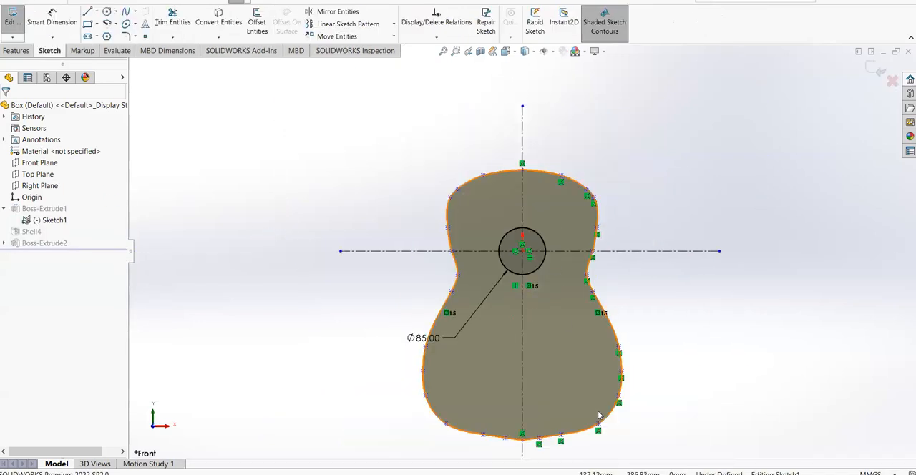
{"action": "left_click", "coordinate": [503, 106]}
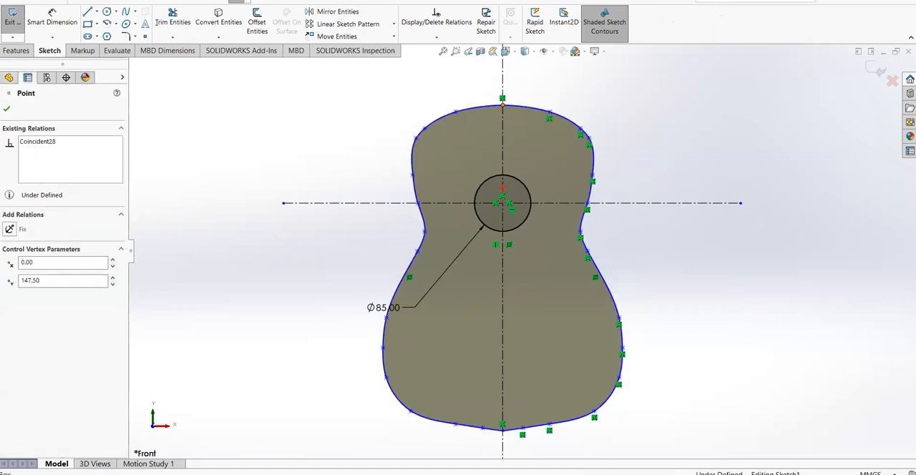
{"action": "left_click", "coordinate": [590, 146]}
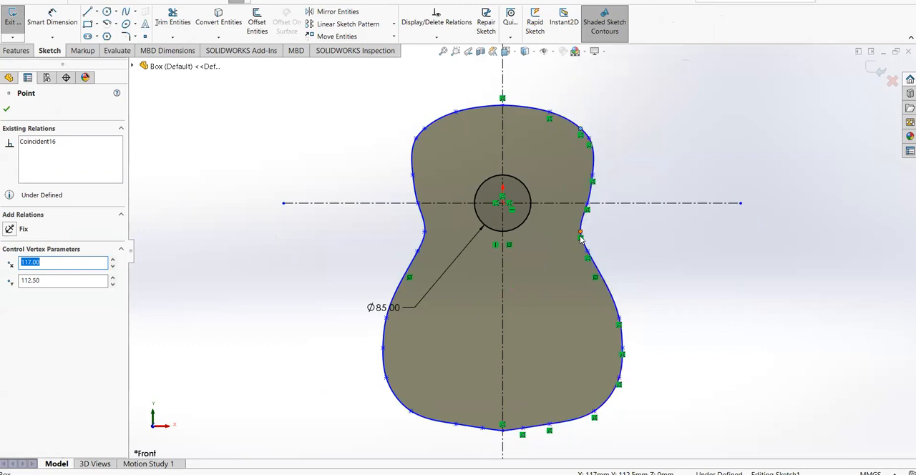
{"action": "left_click", "coordinate": [692, 375]}
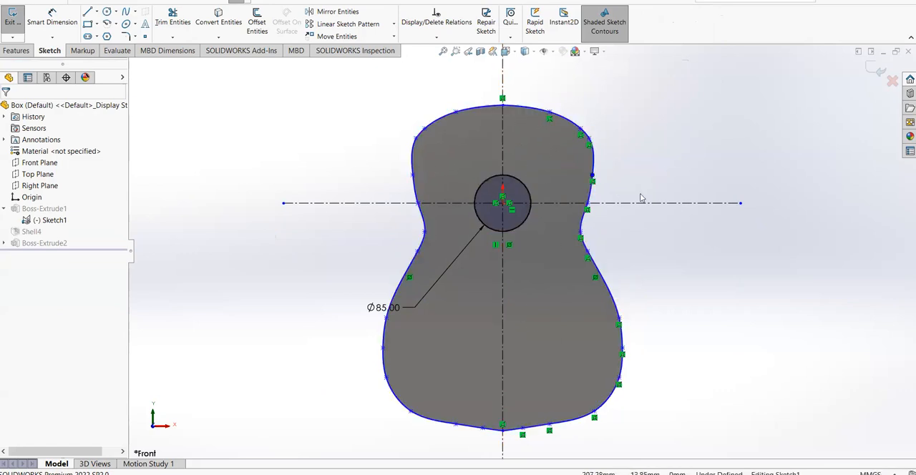
Look over the available spline types, examine the body outline from several angles, and exit the sketch
{"action": "left_click", "coordinate": [136, 13]}
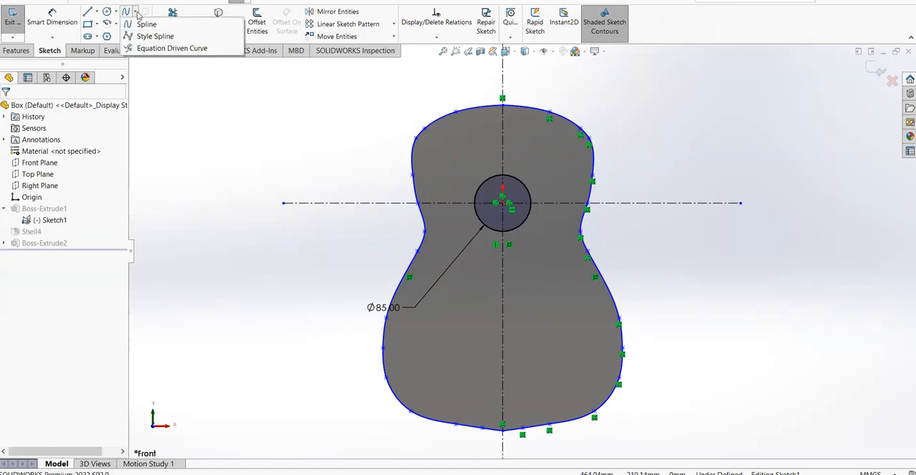
{"action": "left_click", "coordinate": [135, 13]}
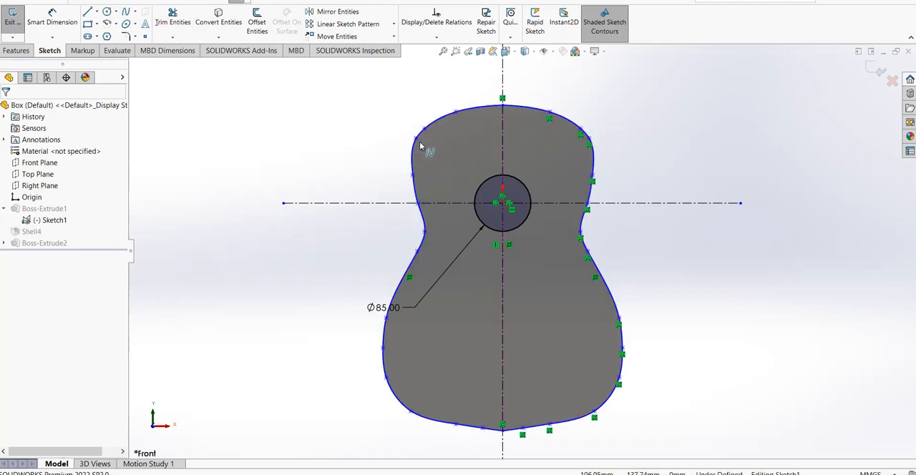
{"action": "mouse_move", "coordinate": [363, 157]}
{"action": "middle_mouse_down"}
{"action": "mouse_move", "coordinate": [410, 156]}
{"action": "mouse_move", "coordinate": [234, 205]}
{"action": "mouse_move", "coordinate": [464, 152]}
{"action": "mouse_move", "coordinate": [578, 174]}
{"action": "mouse_move", "coordinate": [587, 168]}
{"action": "middle_mouse_up"}
{"action": "scroll", "coordinate": [626, 139], "scroll_direction": "up", "scroll_amount": 1}
{"action": "middle_click_drag", "start_coordinate": [625, 136], "coordinate": [622, 151]}
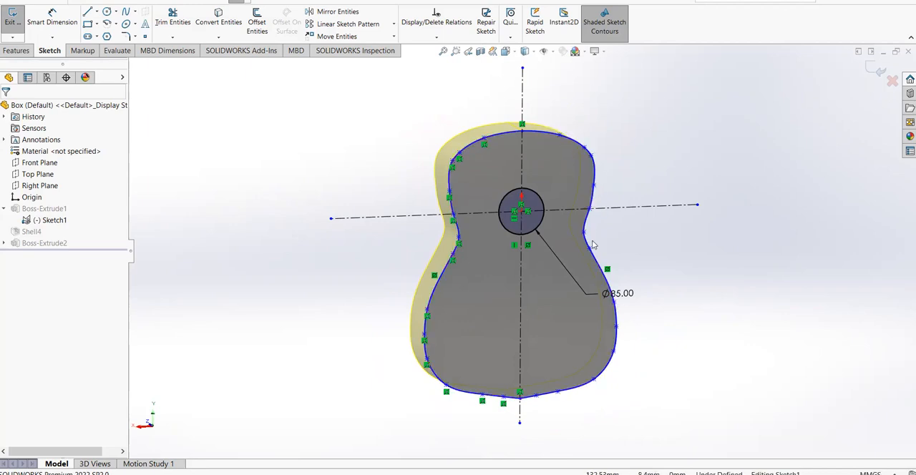
{"action": "middle_click_drag", "start_coordinate": [630, 258], "coordinate": [578, 202]}
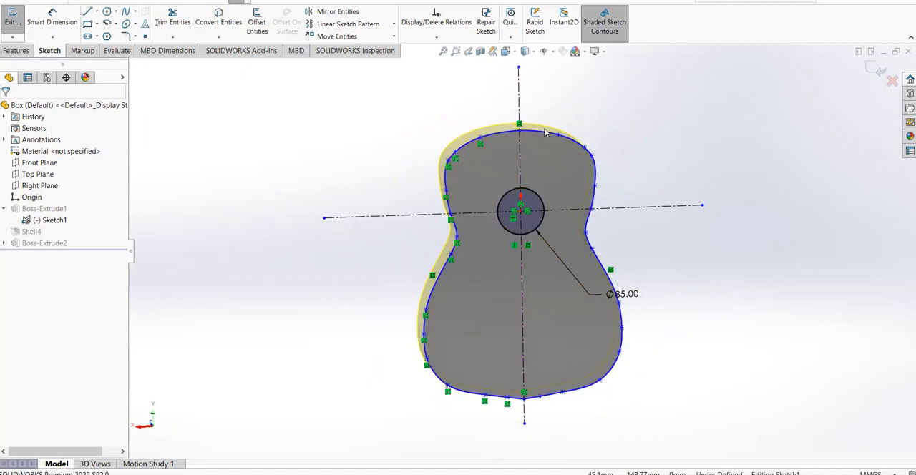
{"action": "mouse_move", "coordinate": [634, 163]}
{"action": "middle_mouse_down"}
{"action": "mouse_move", "coordinate": [637, 139]}
{"action": "mouse_move", "coordinate": [650, 159]}
{"action": "mouse_move", "coordinate": [634, 145]}
{"action": "middle_mouse_up"}
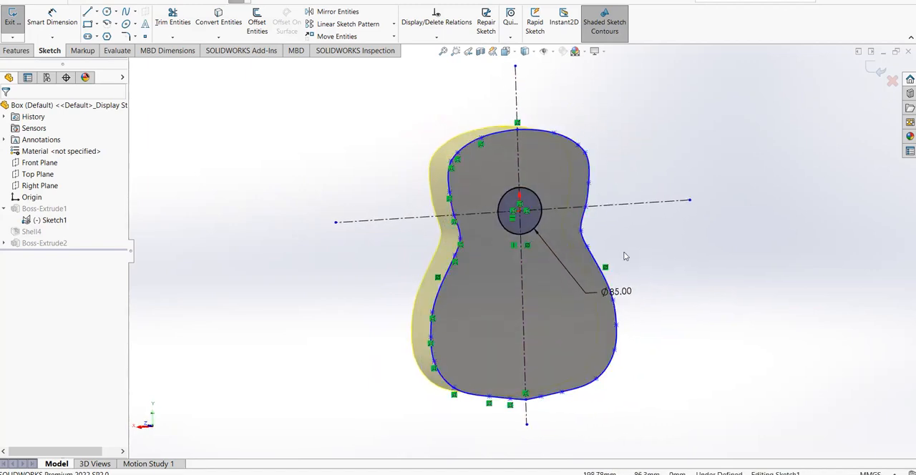
{"action": "scroll", "coordinate": [644, 272], "scroll_direction": "down", "scroll_amount": 2}
{"action": "middle_click_drag", "start_coordinate": [650, 268], "coordinate": [631, 290]}
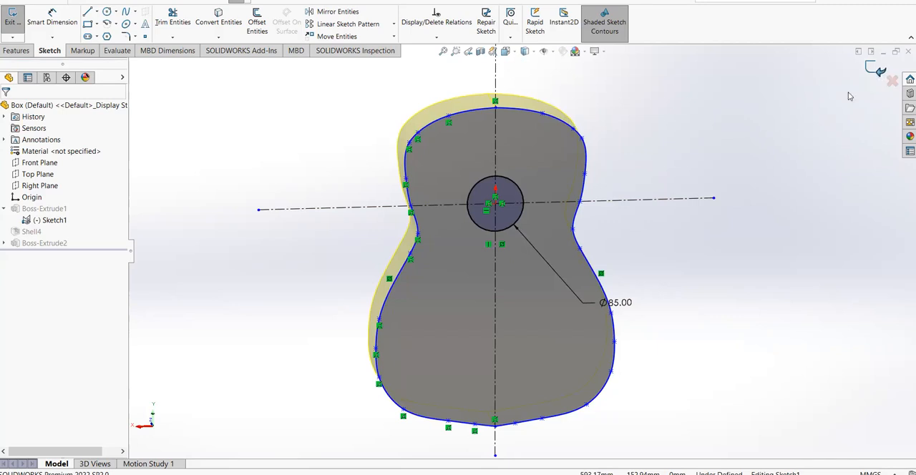
{"action": "left_click", "coordinate": [876, 72]}
{"action": "middle_click_drag", "start_coordinate": [269, 188], "coordinate": [380, 184]}
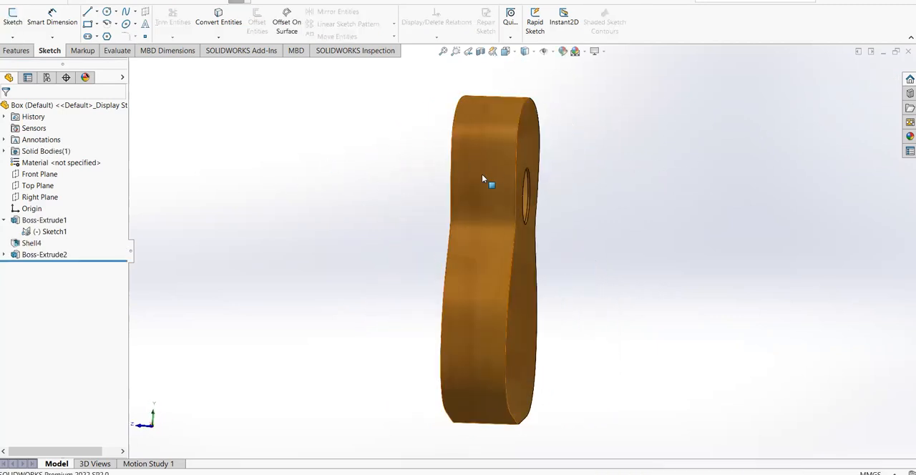
Open Boss-Extrude1's definition to review its end condition, depth and selected contours, and close it
{"action": "right_click", "coordinate": [50, 222]}
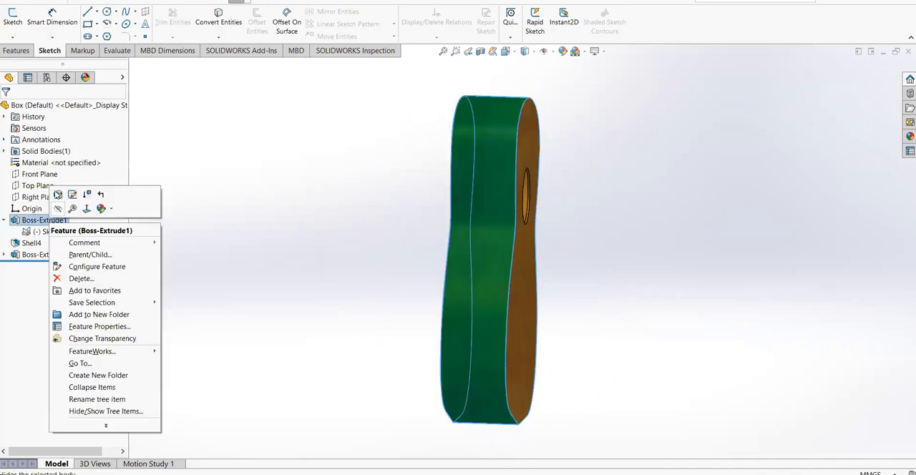
{"action": "left_click", "coordinate": [58, 195]}
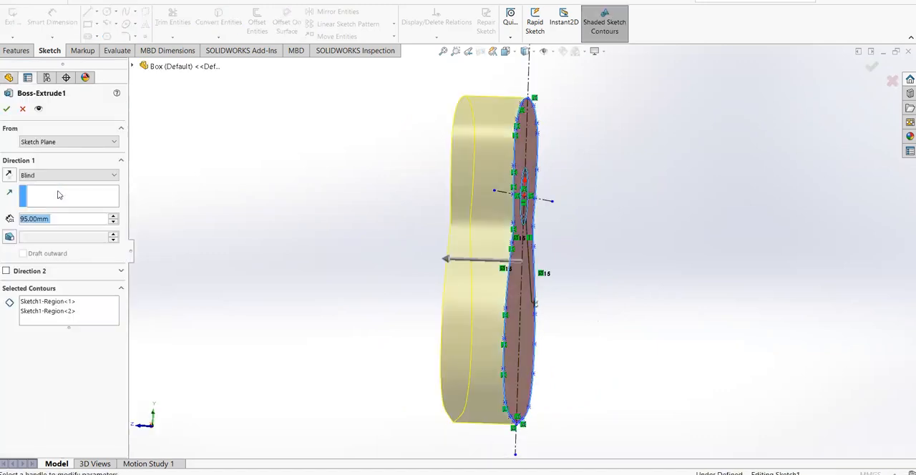
{"action": "left_click", "coordinate": [6, 109]}
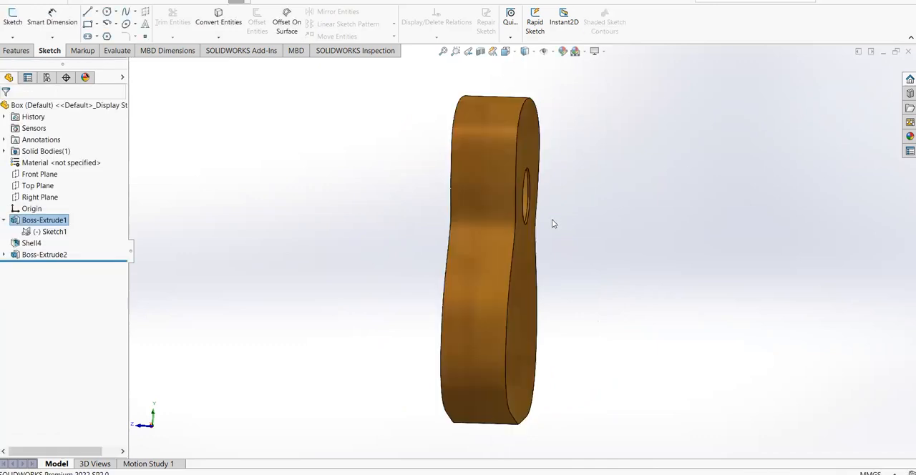
Suppress Boss-Extrude2 to expose the hollow interior of the guitar body
{"action": "middle_click_drag", "start_coordinate": [421, 193], "coordinate": [268, 245]}
{"action": "left_click", "coordinate": [29, 243]}
{"action": "left_click", "coordinate": [35, 256]}
{"action": "left_click", "coordinate": [268, 246]}
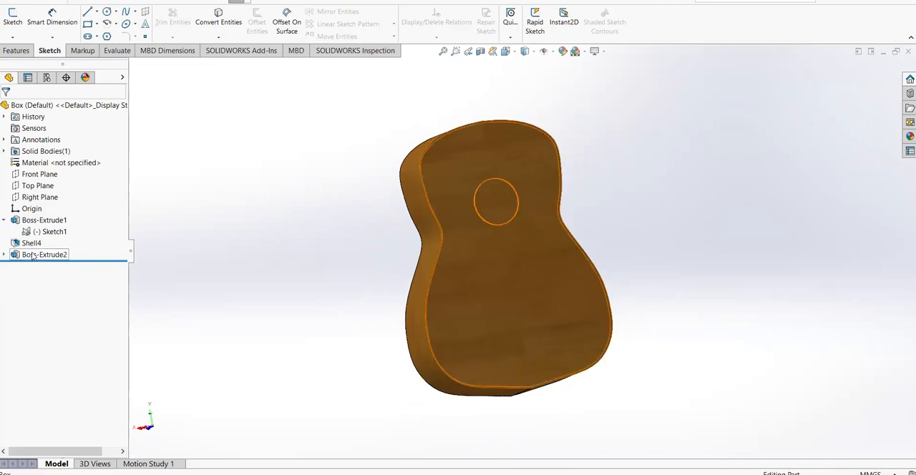
{"action": "right_click", "coordinate": [34, 255]}
{"action": "left_click", "coordinate": [70, 226]}
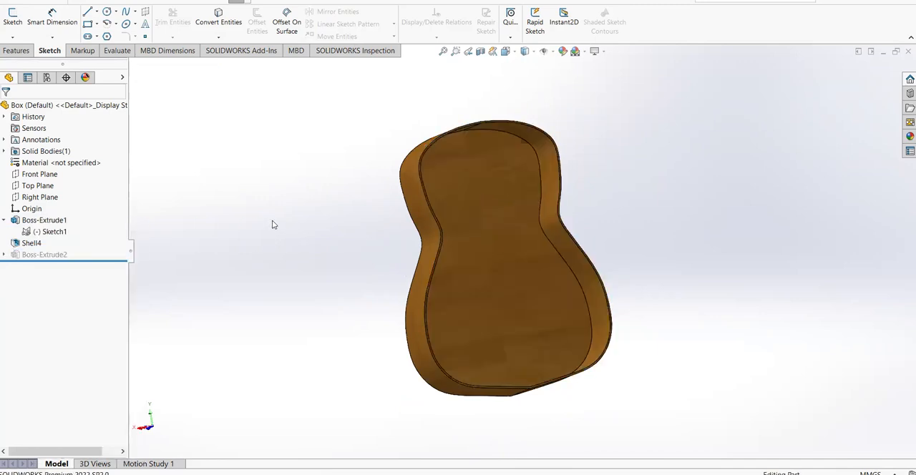
Examine the hollow body and open Shell4's definition to review its wall thickness and removed face, cancelling without edits
{"action": "middle_click_drag", "start_coordinate": [546, 182], "coordinate": [687, 188]}
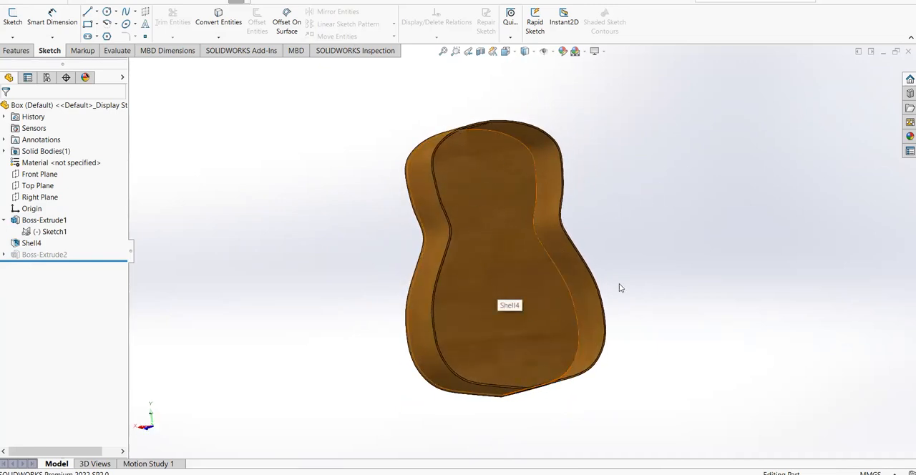
{"action": "scroll", "coordinate": [144, 247], "scroll_direction": "up", "scroll_amount": 1}
{"action": "left_click", "coordinate": [46, 246]}
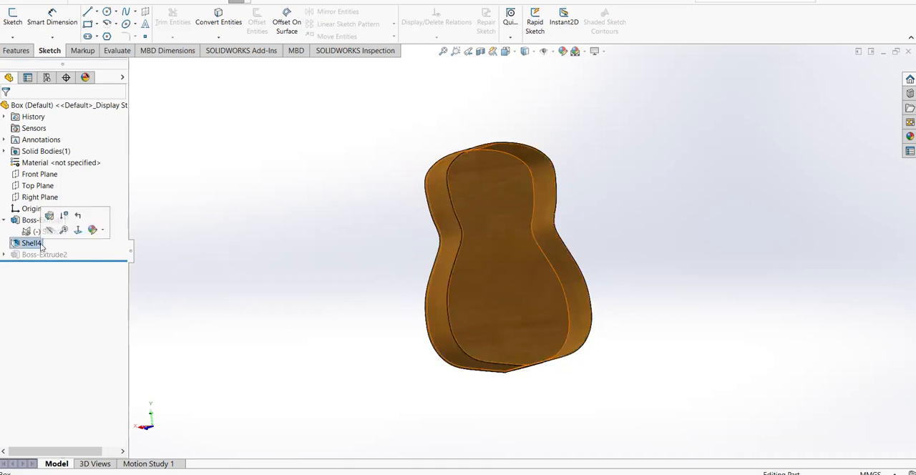
{"action": "scroll", "coordinate": [619, 228], "scroll_direction": "down", "scroll_amount": 2}
{"action": "left_click", "coordinate": [280, 136]}
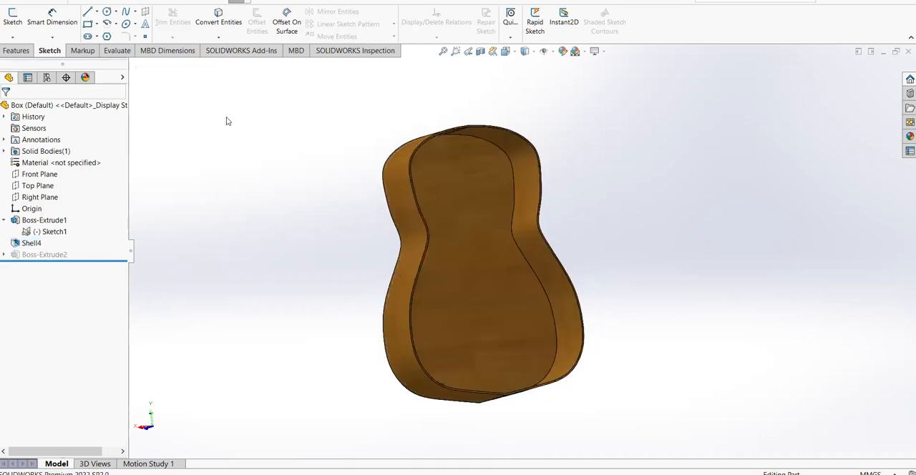
{"action": "left_click", "coordinate": [18, 51]}
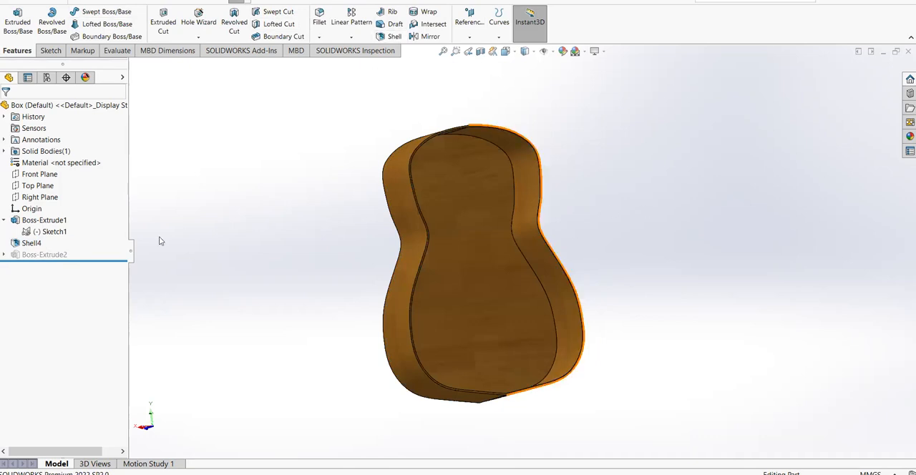
{"action": "right_click", "coordinate": [32, 246]}
{"action": "left_click", "coordinate": [35, 213]}
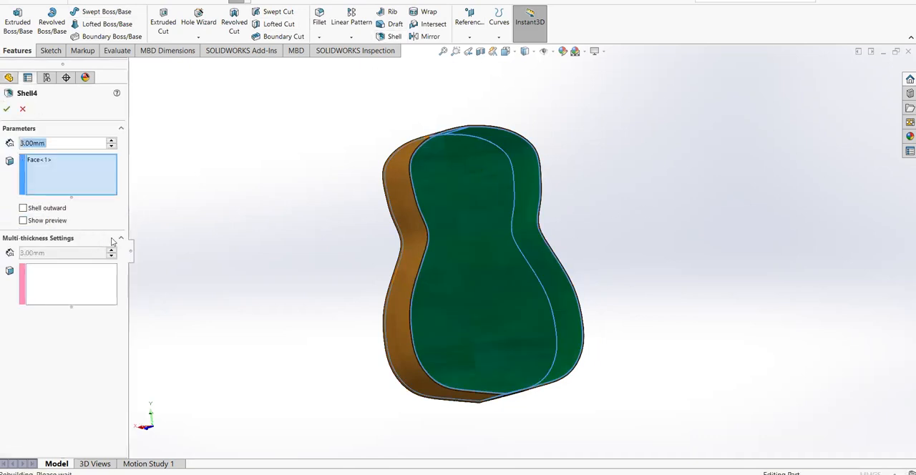
{"action": "left_click", "coordinate": [24, 109]}
Unsuppress Boss-Extrude2 to restore the front cover of the guitar body
{"action": "middle_click_drag", "start_coordinate": [665, 228], "coordinate": [717, 216]}
{"action": "right_click", "coordinate": [54, 256]}
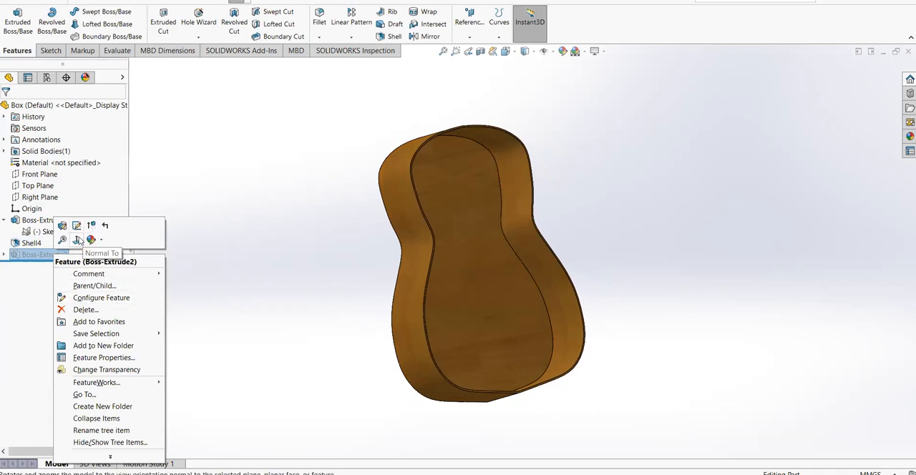
{"action": "left_click", "coordinate": [41, 253]}
Open the Sketch1 used by Boss-Extrude2 for editing and examine the body outline with its sound hole circle
{"action": "left_click", "coordinate": [5, 255]}
{"action": "right_click", "coordinate": [55, 265]}
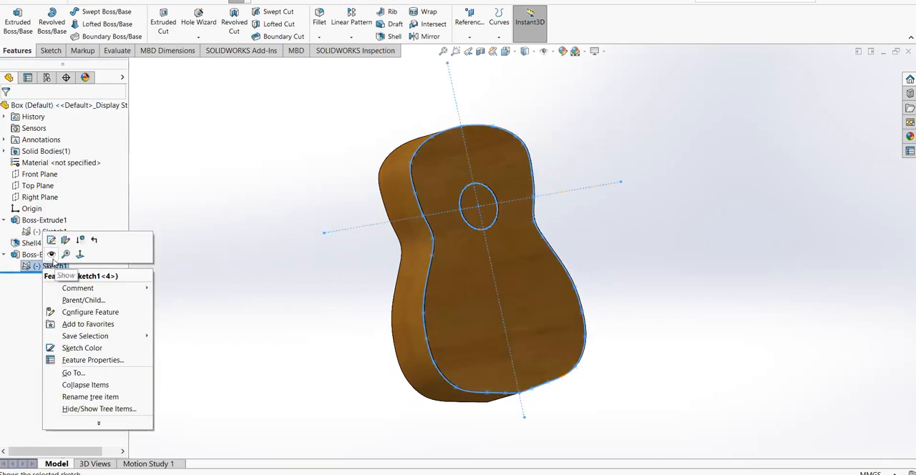
{"action": "left_click", "coordinate": [51, 240]}
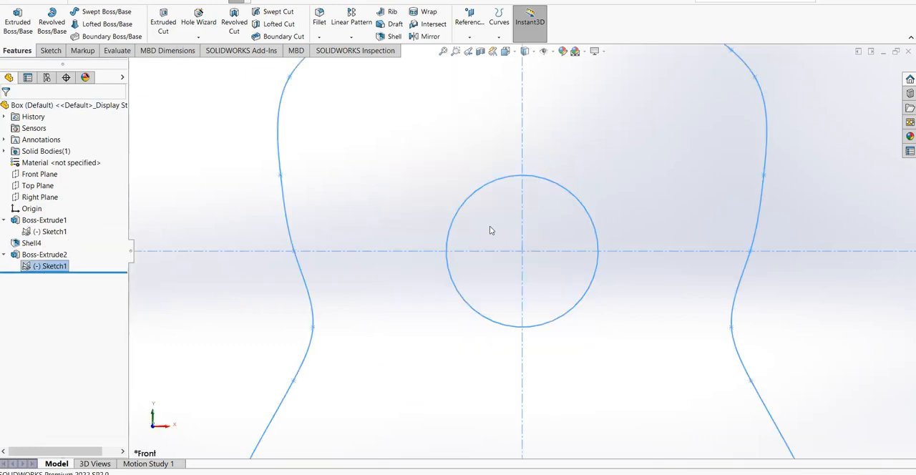
{"action": "scroll", "coordinate": [533, 242], "scroll_direction": "up", "scroll_amount": 4}
{"action": "scroll", "coordinate": [652, 313], "scroll_direction": "up", "scroll_amount": 3}
{"action": "scroll", "coordinate": [582, 432], "scroll_direction": "down", "scroll_amount": 2}
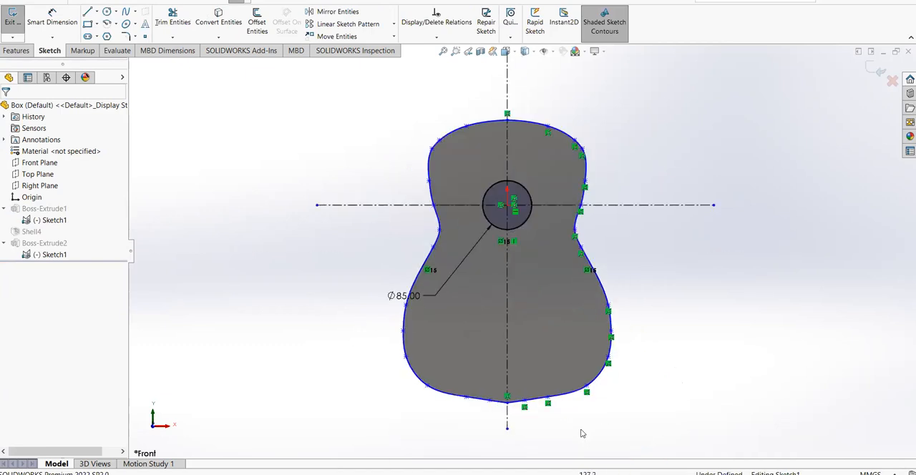
{"action": "scroll", "coordinate": [630, 97], "scroll_direction": "up", "scroll_amount": 1}
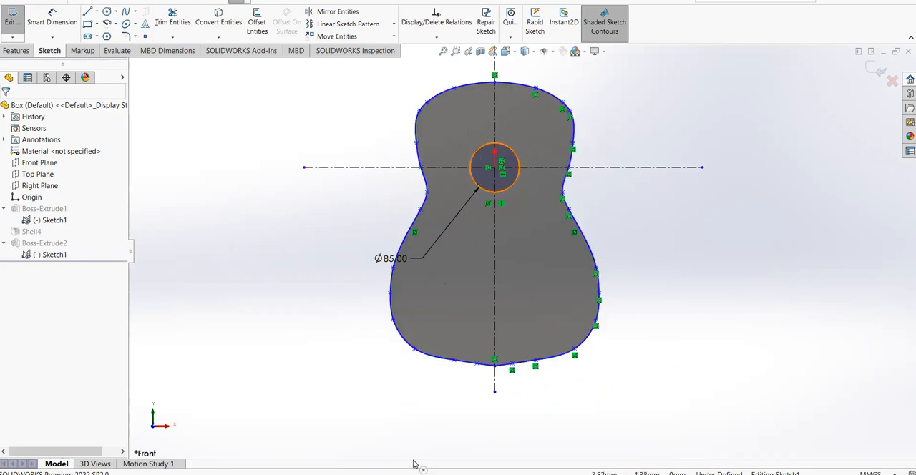
Check the body sketch against the guitar reference photo and exit the sketch back in the Box part
{"action": "left_click", "coordinate": [360, 465]}
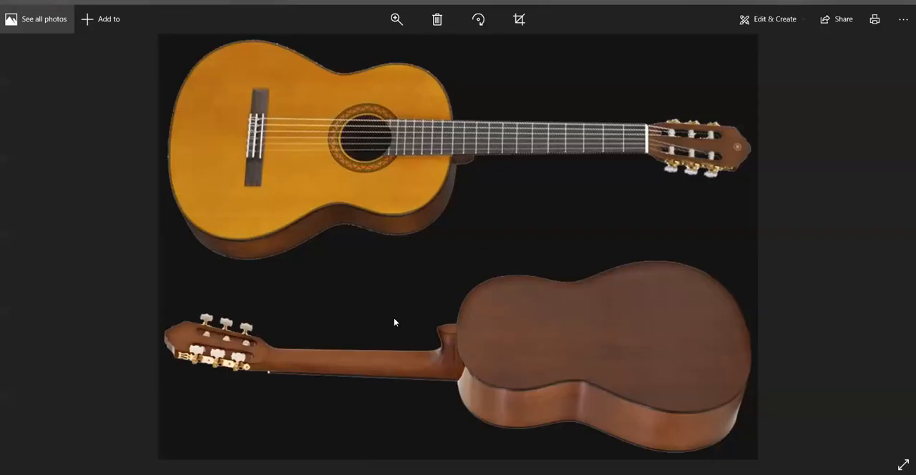
{"action": "left_click", "coordinate": [365, 472]}
{"action": "mouse_move", "coordinate": [639, 219]}
{"action": "middle_mouse_down"}
{"action": "mouse_move", "coordinate": [695, 207]}
{"action": "mouse_move", "coordinate": [699, 217]}
{"action": "middle_mouse_up"}
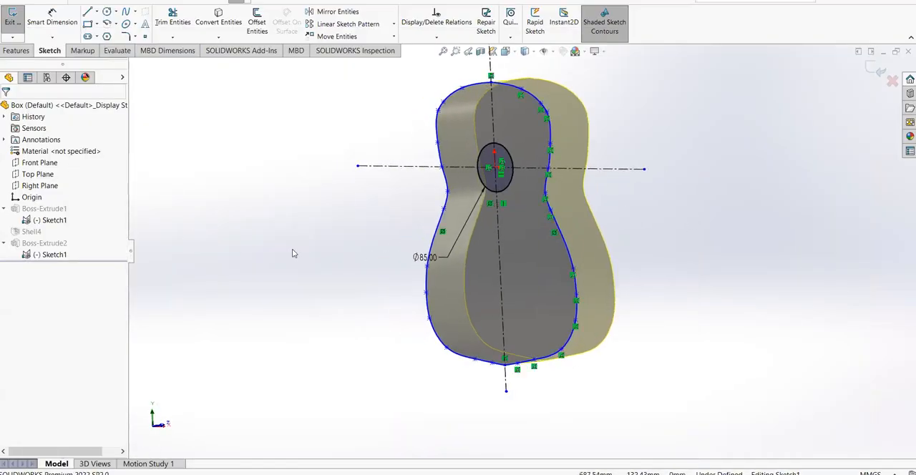
{"action": "left_click", "coordinate": [881, 73]}
{"action": "mouse_move", "coordinate": [603, 164]}
{"action": "middle_mouse_down"}
{"action": "mouse_move", "coordinate": [716, 141]}
{"action": "mouse_move", "coordinate": [599, 166]}
{"action": "middle_mouse_up"}
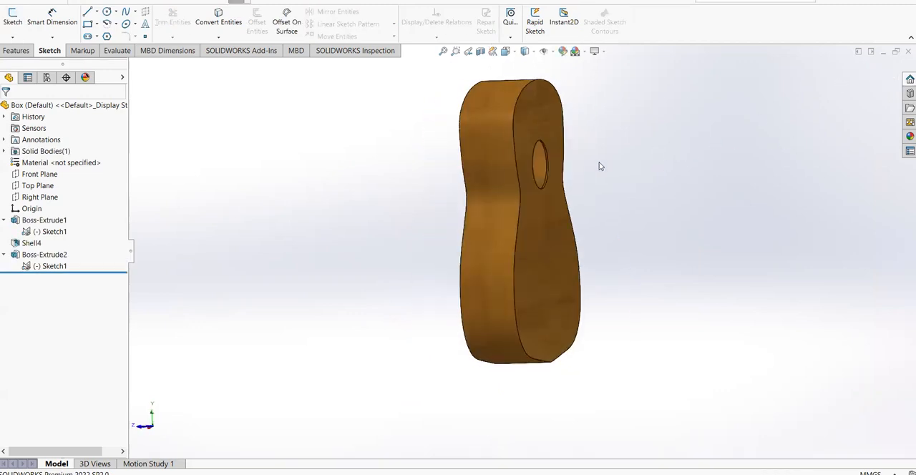
Section the guitar body along the Right Plane, after trying the Front and Top Planes, and examine its hollow interior
{"action": "left_click", "coordinate": [480, 52]}
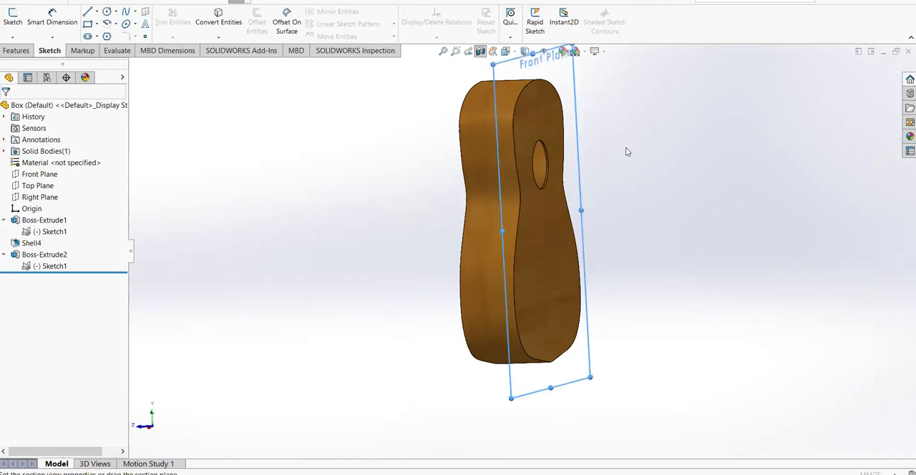
{"action": "middle_click_drag", "start_coordinate": [608, 169], "coordinate": [458, 186]}
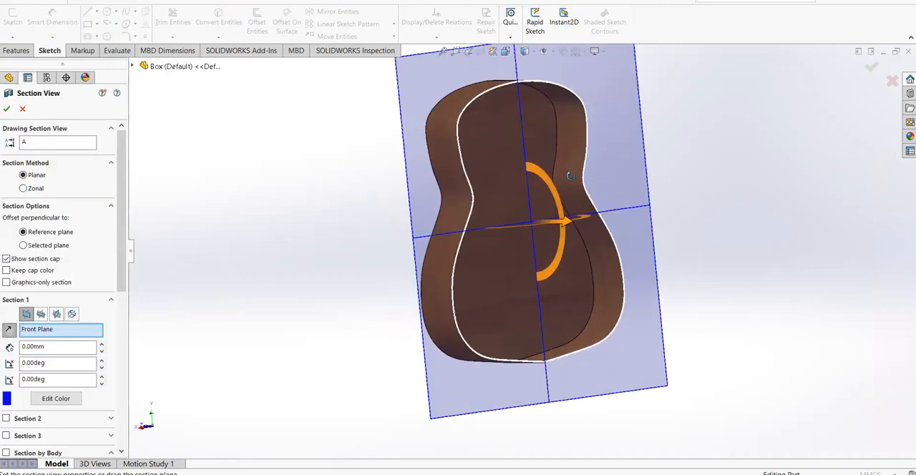
{"action": "left_click", "coordinate": [41, 314]}
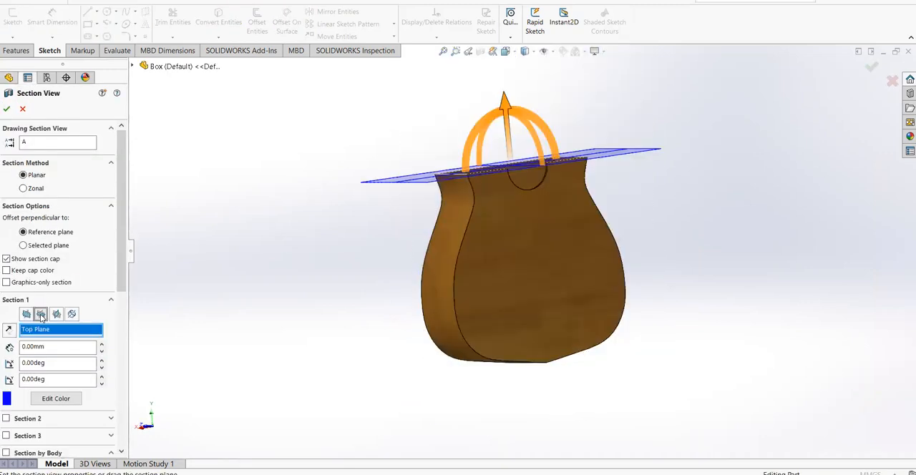
{"action": "left_click", "coordinate": [57, 314]}
{"action": "mouse_move", "coordinate": [470, 229]}
{"action": "left_mouse_down"}
{"action": "mouse_move", "coordinate": [415, 247]}
{"action": "mouse_move", "coordinate": [479, 240]}
{"action": "mouse_move", "coordinate": [458, 235]}
{"action": "left_mouse_up"}
{"action": "left_click", "coordinate": [871, 67]}
{"action": "mouse_move", "coordinate": [638, 196]}
{"action": "middle_mouse_down"}
{"action": "mouse_move", "coordinate": [732, 170]}
{"action": "mouse_move", "coordinate": [650, 198]}
{"action": "mouse_move", "coordinate": [605, 178]}
{"action": "mouse_move", "coordinate": [645, 189]}
{"action": "middle_mouse_up"}
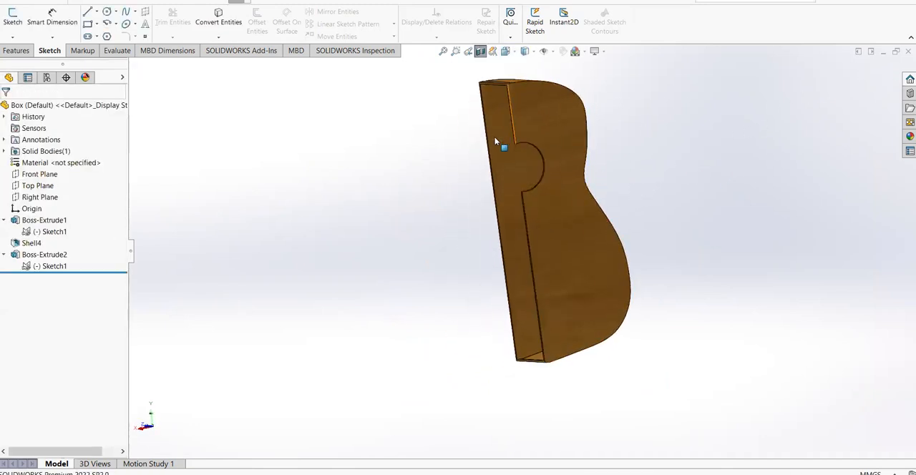
{"action": "scroll", "coordinate": [674, 132], "scroll_direction": "up", "scroll_amount": 1}
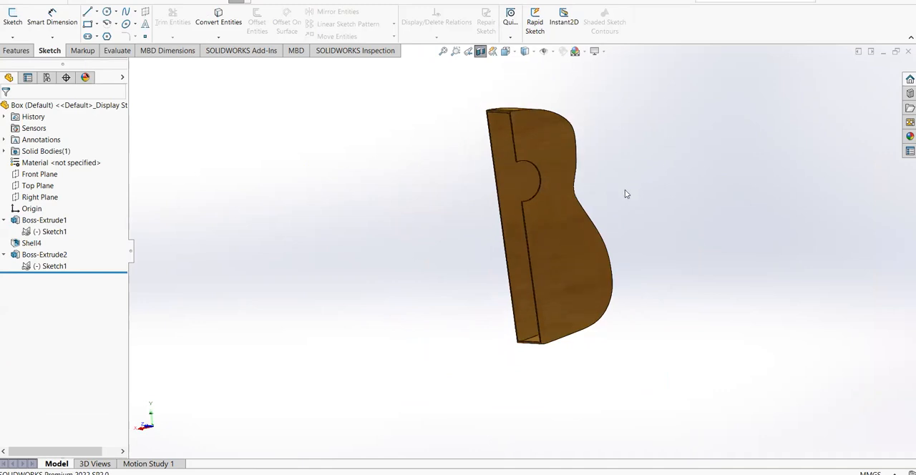
Turn off the section view and examine the complete guitar body around the sound hole
{"action": "left_click", "coordinate": [480, 51]}
{"action": "middle_click_drag", "start_coordinate": [659, 199], "coordinate": [673, 158]}
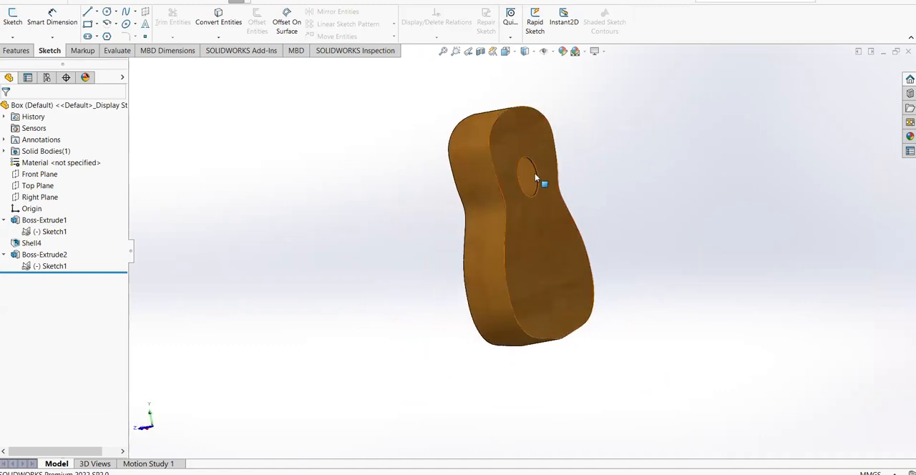
{"action": "scroll", "coordinate": [528, 156], "scroll_direction": "down", "scroll_amount": 1}
{"action": "middle_click_drag", "start_coordinate": [687, 262], "coordinate": [695, 177]}
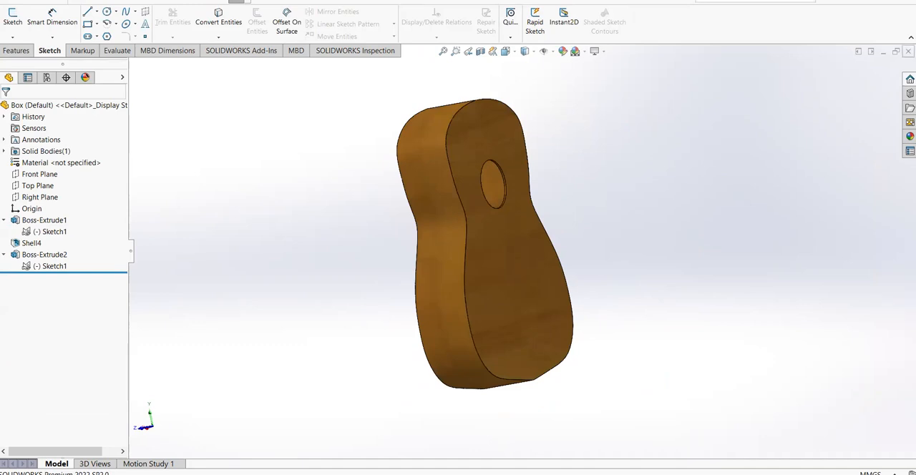
Close the Box part without saving and discard its changes in the Guitar assembly
{"action": "key", "text": "ctrl+w"}
{"action": "left_click", "coordinate": [484, 237]}
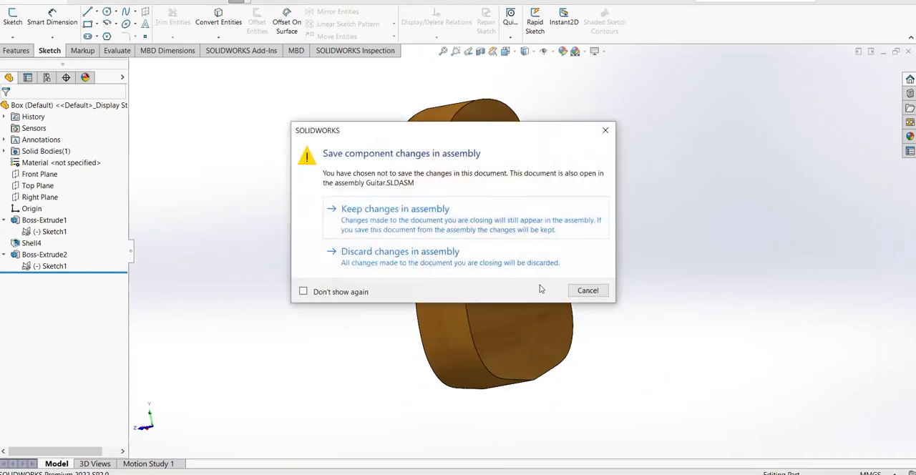
{"action": "left_click", "coordinate": [453, 268]}
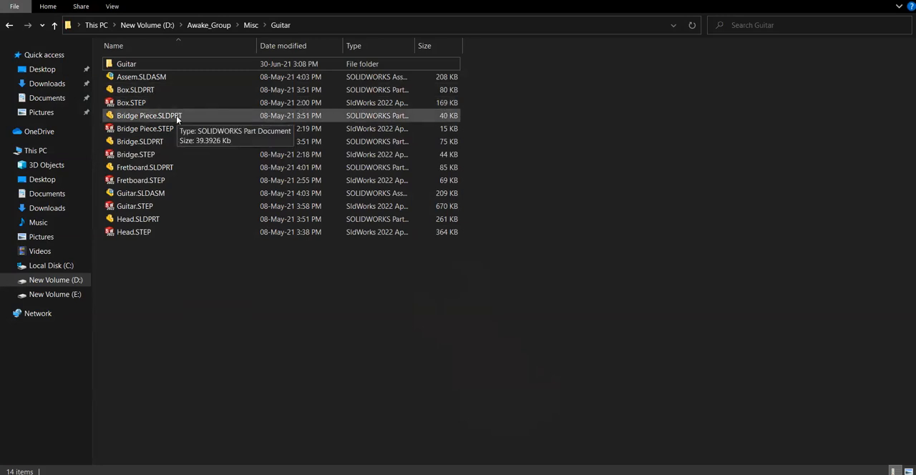
Open the Bridge Piece.SLDPRT part from the Guitar folder
{"action": "left_click", "coordinate": [178, 120]}
{"action": "double_click", "coordinate": [177, 116]}
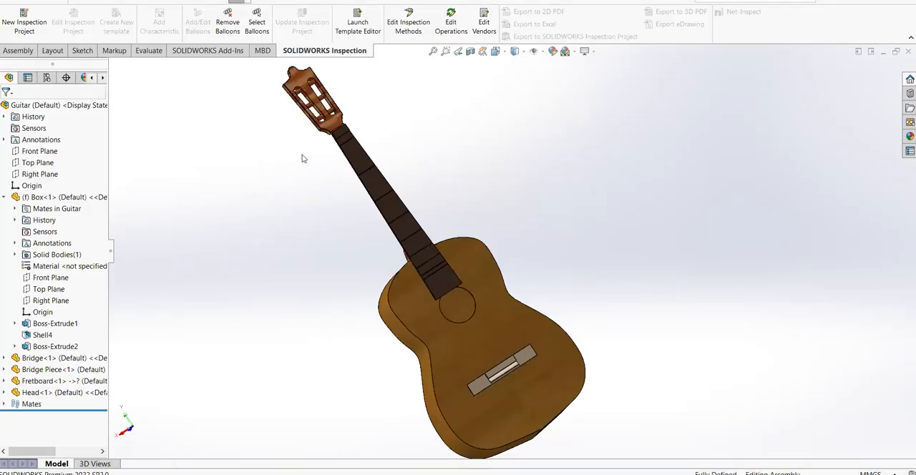
{"action": "middle_click_drag", "start_coordinate": [544, 260], "coordinate": [580, 273]}
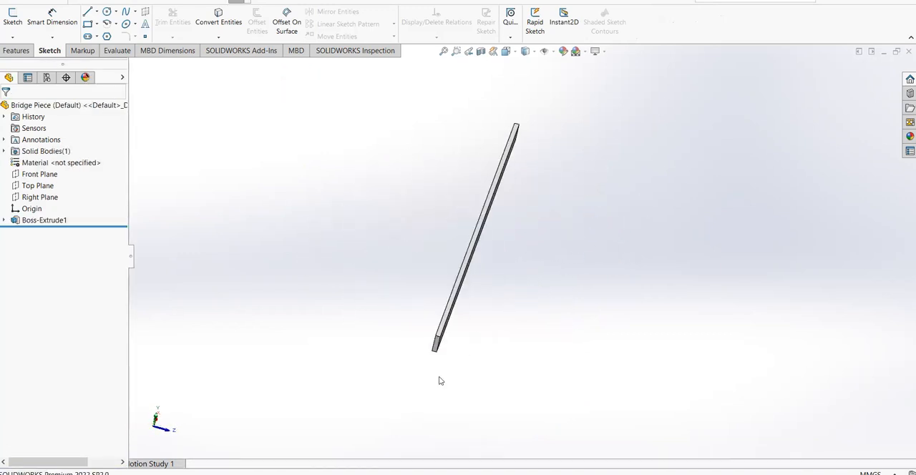
Check the bridge on the guitar reference photo and return to the Bridge Piece part to view its shape
{"action": "left_click", "coordinate": [465, 474]}
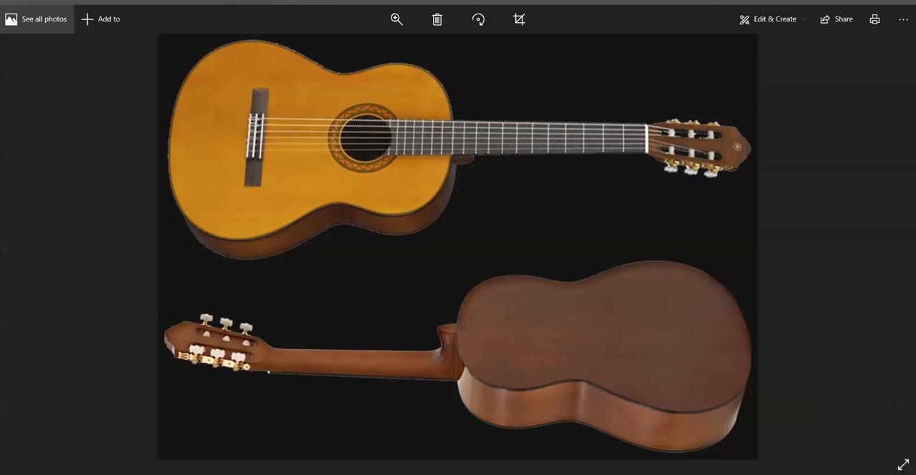
{"action": "mouse_move", "coordinate": [250, 474]}
{"action": "left_click", "coordinate": [342, 443]}
{"action": "middle_click_drag", "start_coordinate": [499, 323], "coordinate": [528, 266]}
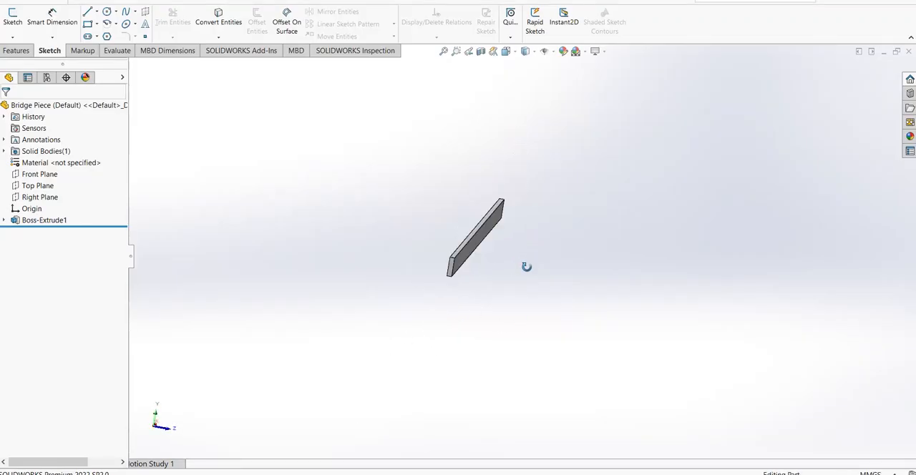
Examine Sketch2 under Boss-Extrude1 of the Bridge Piece, including the length and width dimensions of its rectangle
{"action": "left_click", "coordinate": [5, 220]}
{"action": "left_click", "coordinate": [44, 231]}
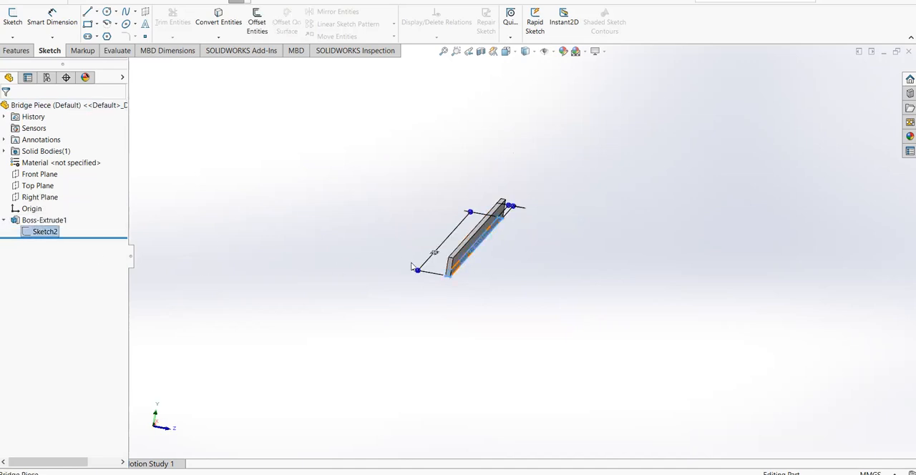
{"action": "scroll", "coordinate": [515, 274], "scroll_direction": "down", "scroll_amount": 3}
{"action": "middle_click_drag", "start_coordinate": [489, 236], "coordinate": [532, 276]}
{"action": "middle_click_drag", "start_coordinate": [648, 202], "coordinate": [567, 330]}
{"action": "scroll", "coordinate": [622, 298], "scroll_direction": "up", "scroll_amount": 3}
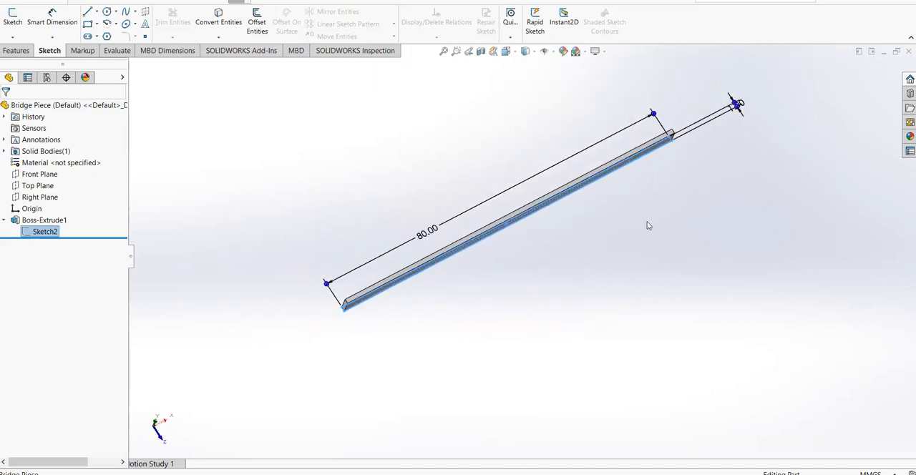
{"action": "scroll", "coordinate": [772, 106], "scroll_direction": "down", "scroll_amount": 5}
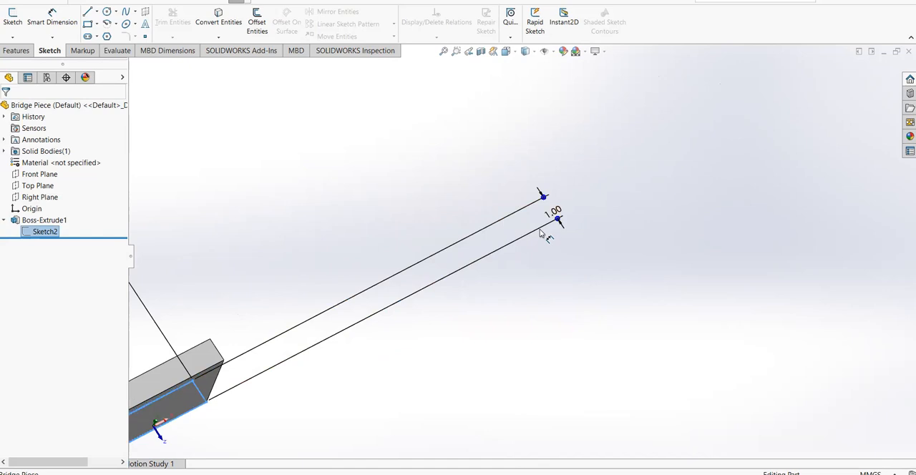
{"action": "scroll", "coordinate": [464, 290], "scroll_direction": "up", "scroll_amount": 6}
{"action": "scroll", "coordinate": [322, 353], "scroll_direction": "down", "scroll_amount": 1}
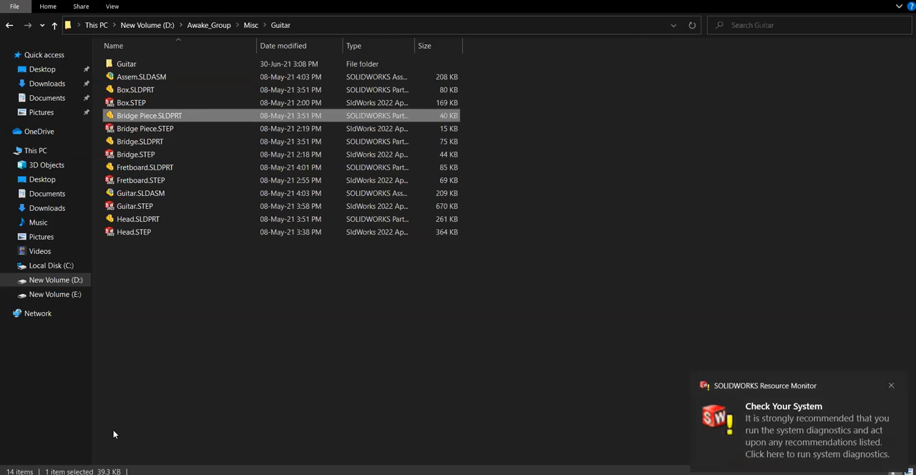
Open the Bridge.SLDPRT part and examine its shape alongside the guitar reference photo
{"action": "left_click", "coordinate": [176, 144]}
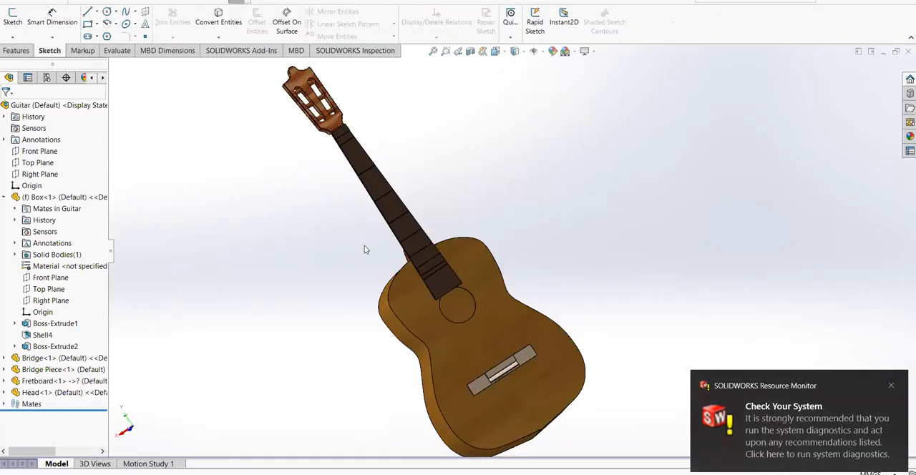
{"action": "middle_click_drag", "start_coordinate": [419, 222], "coordinate": [409, 290]}
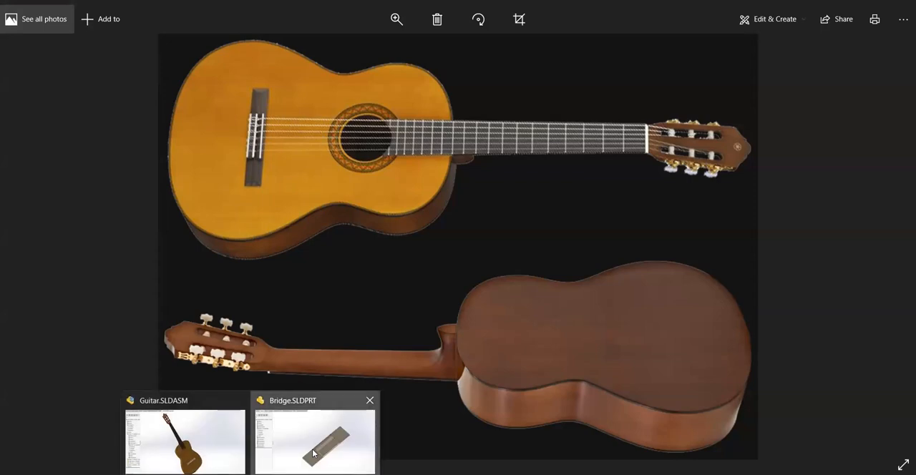
{"action": "left_click", "coordinate": [313, 453]}
{"action": "middle_click_drag", "start_coordinate": [594, 338], "coordinate": [520, 350]}
{"action": "middle_click_drag", "start_coordinate": [594, 315], "coordinate": [652, 274]}
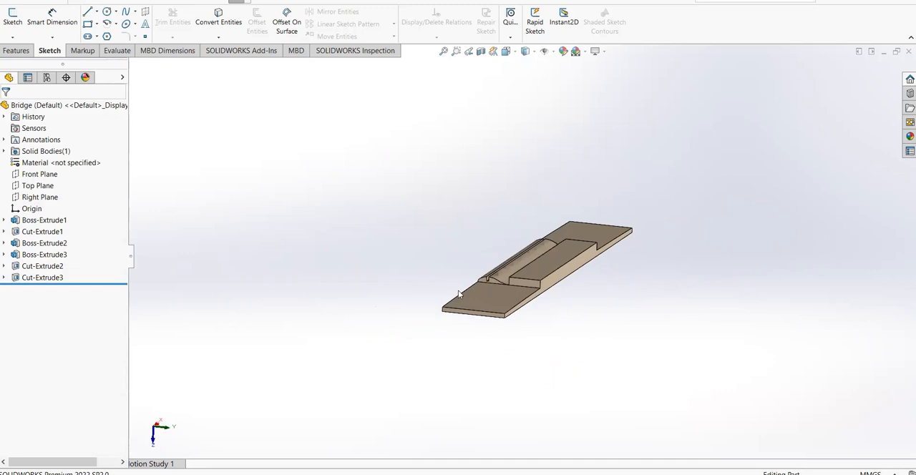
Examine the bridge's base plate by highlighting Sketch1 and its Boss-Extrude1 feature
{"action": "left_click", "coordinate": [4, 220]}
{"action": "left_click", "coordinate": [50, 231]}
{"action": "mouse_move", "coordinate": [267, 248]}
{"action": "middle_mouse_down"}
{"action": "mouse_move", "coordinate": [258, 311]}
{"action": "mouse_move", "coordinate": [258, 233]}
{"action": "mouse_move", "coordinate": [262, 252]}
{"action": "middle_mouse_up"}
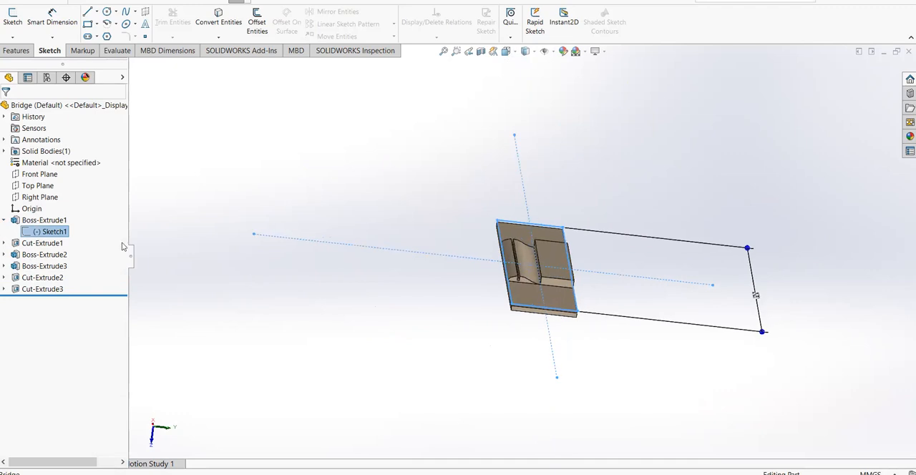
{"action": "left_click", "coordinate": [43, 220]}
{"action": "scroll", "coordinate": [578, 292], "scroll_direction": "down", "scroll_amount": 5}
{"action": "middle_click_drag", "start_coordinate": [579, 291], "coordinate": [565, 310]}
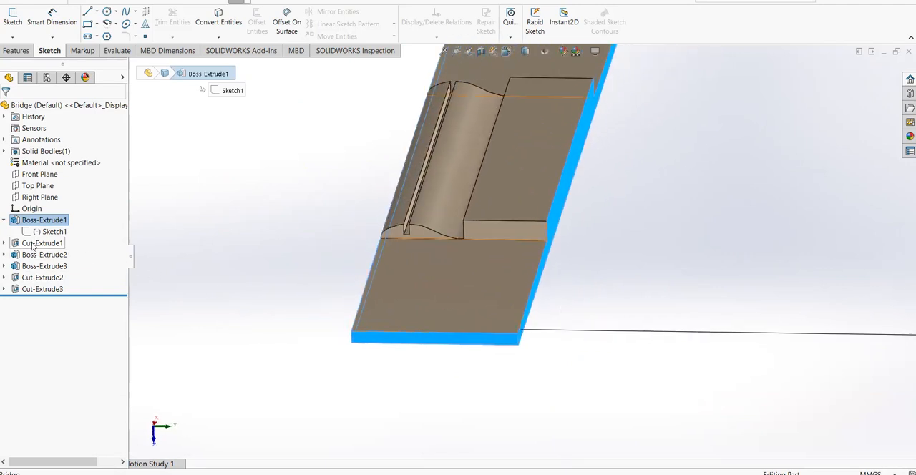
Suppress Cut-Extrude1 with its dependent features and examine the bare Boss-Extrude1 plate against the reference photo
{"action": "right_click", "coordinate": [33, 247]}
{"action": "left_click", "coordinate": [72, 212]}
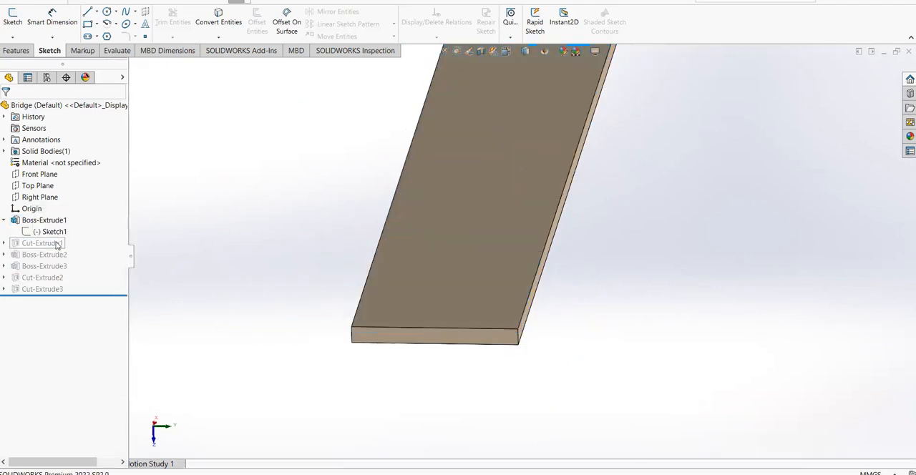
{"action": "left_click", "coordinate": [49, 220]}
{"action": "middle_click_drag", "start_coordinate": [189, 268], "coordinate": [269, 299]}
{"action": "middle_click_drag", "start_coordinate": [472, 318], "coordinate": [442, 343]}
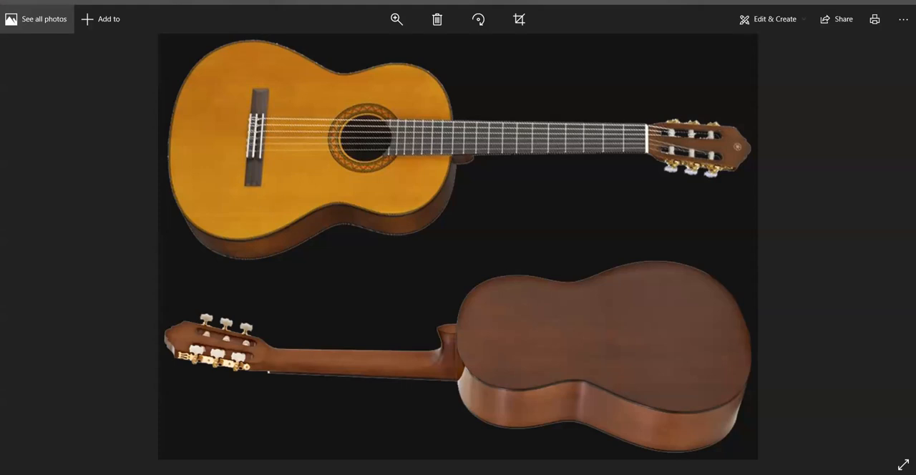
{"action": "left_click", "coordinate": [317, 437]}
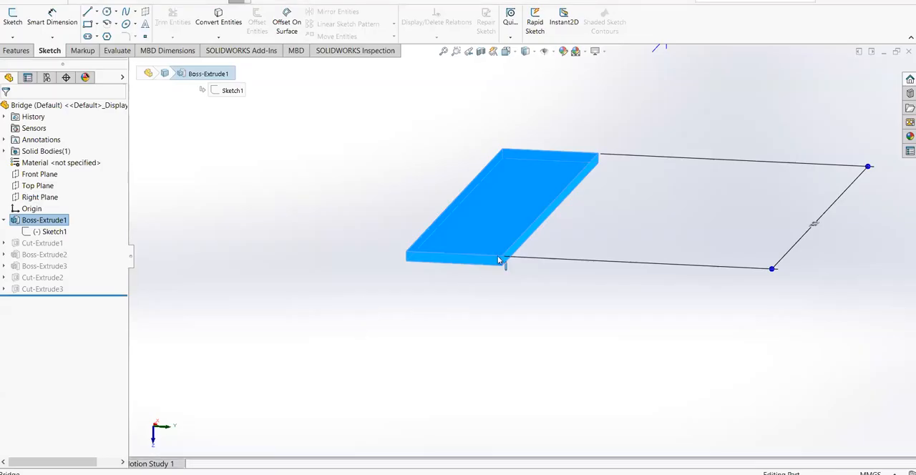
Unsuppress Cut-Extrude1 on the bridge plate and examine the face it cuts
{"action": "right_click", "coordinate": [40, 245]}
{"action": "left_click", "coordinate": [70, 215]}
{"action": "left_click", "coordinate": [44, 243]}
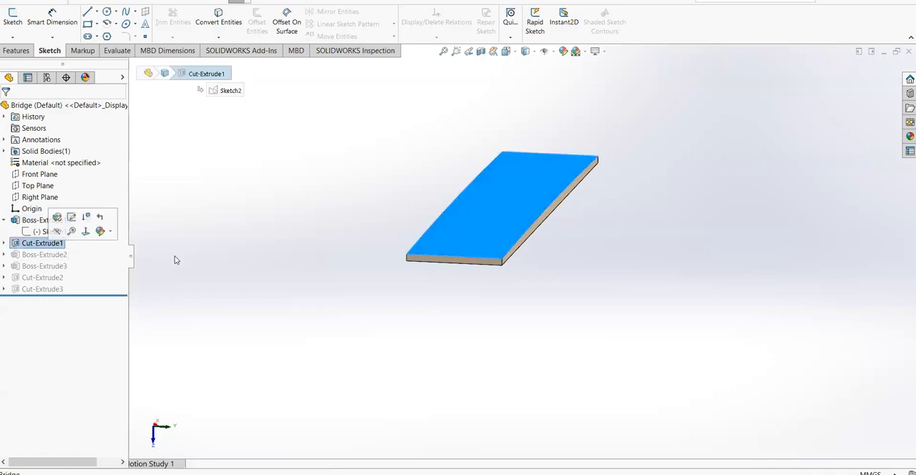
{"action": "scroll", "coordinate": [476, 260], "scroll_direction": "down", "scroll_amount": 2}
{"action": "middle_click_drag", "start_coordinate": [466, 288], "coordinate": [429, 293]}
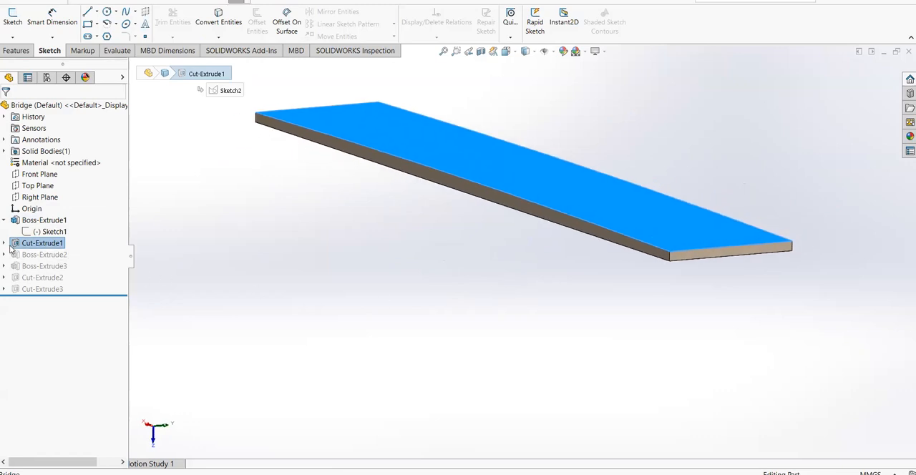
View Cut-Extrude1's Sketch2 face-on and examine the curved profile along the bridge plate's upper surface
{"action": "left_click", "coordinate": [5, 244]}
{"action": "right_click", "coordinate": [50, 255]}
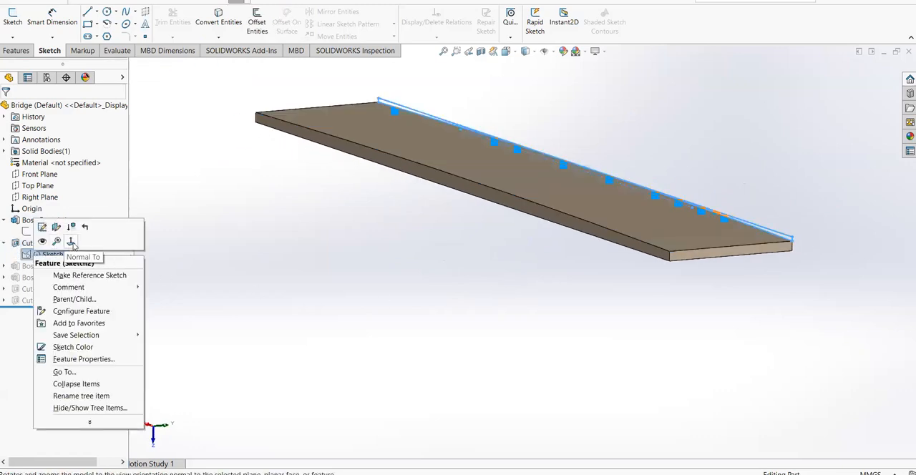
{"action": "left_click", "coordinate": [72, 241]}
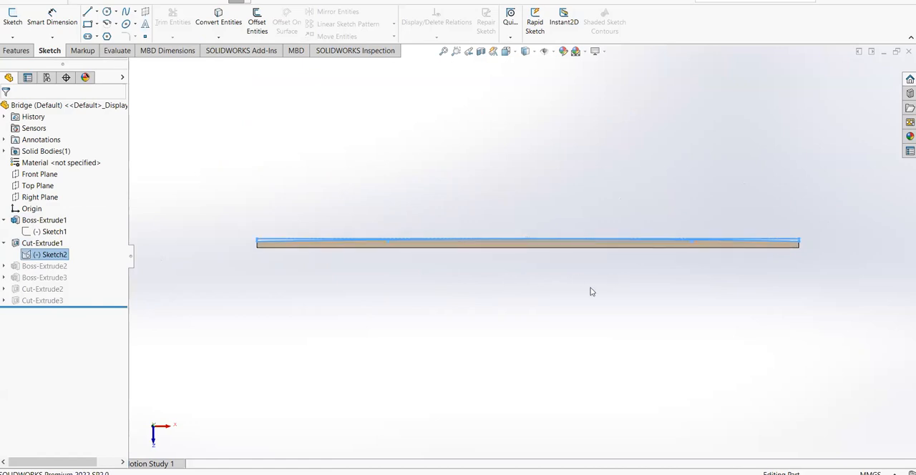
{"action": "scroll", "coordinate": [489, 268], "scroll_direction": "down", "scroll_amount": 1}
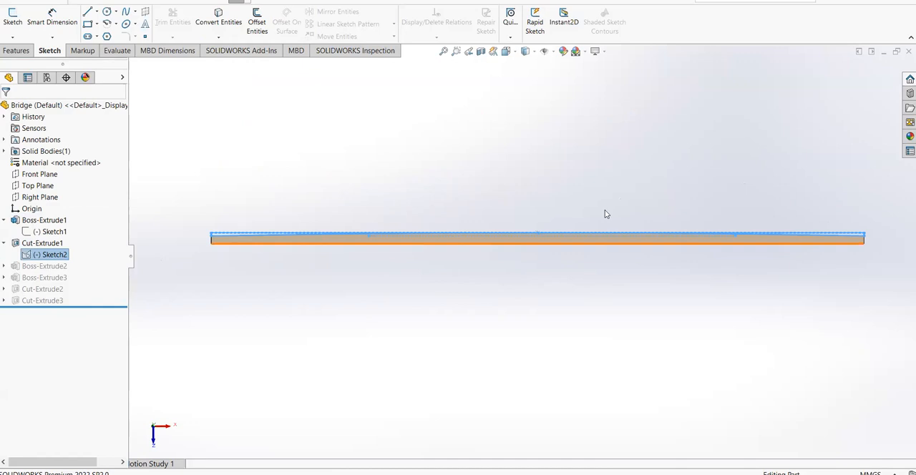
{"action": "left_click", "coordinate": [555, 193]}
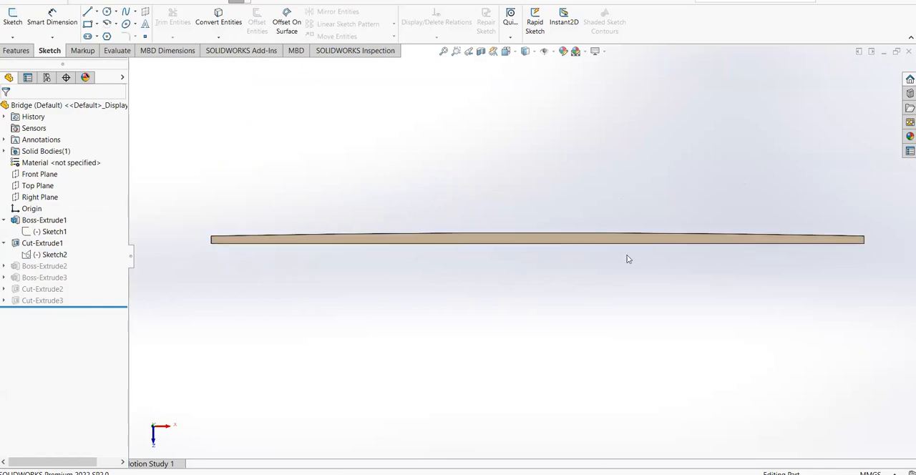
Highlight Sketch2 again and examine where its cut profile lies on the plate from an angled view
{"action": "left_click", "coordinate": [36, 255]}
{"action": "scroll", "coordinate": [531, 219], "scroll_direction": "up", "scroll_amount": 1}
{"action": "scroll", "coordinate": [575, 262], "scroll_direction": "down", "scroll_amount": 1}
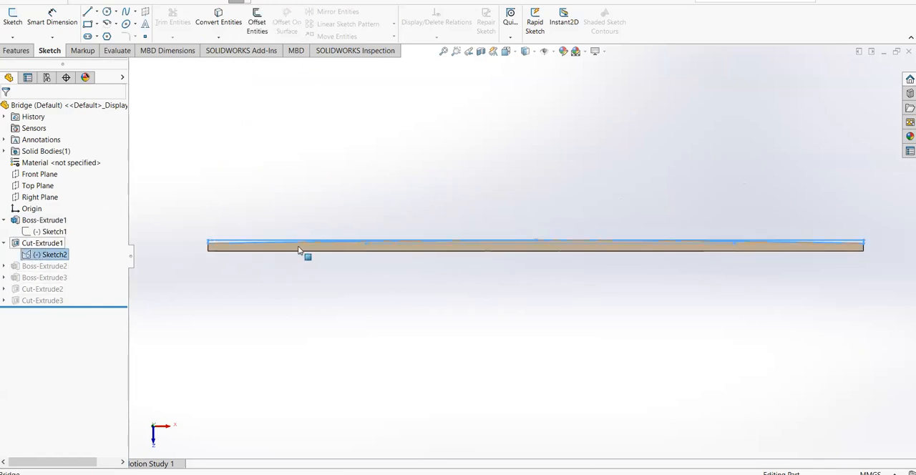
{"action": "middle_click_drag", "start_coordinate": [398, 196], "coordinate": [429, 193]}
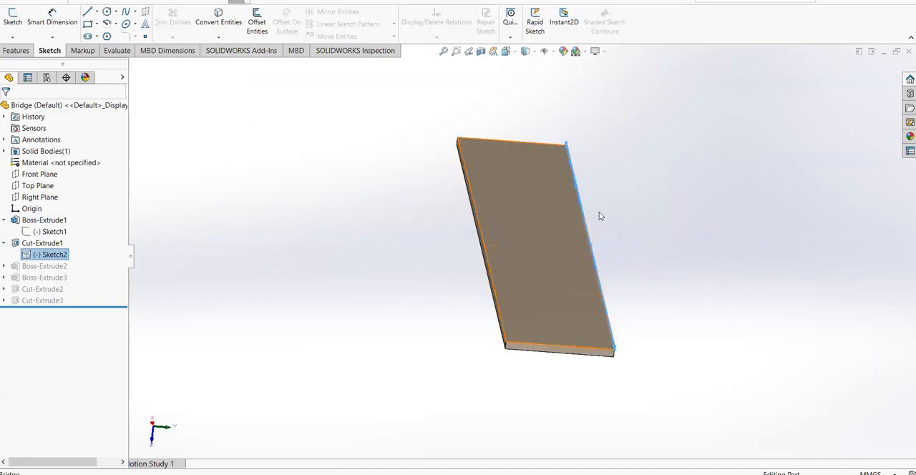
{"action": "left_click", "coordinate": [351, 201]}
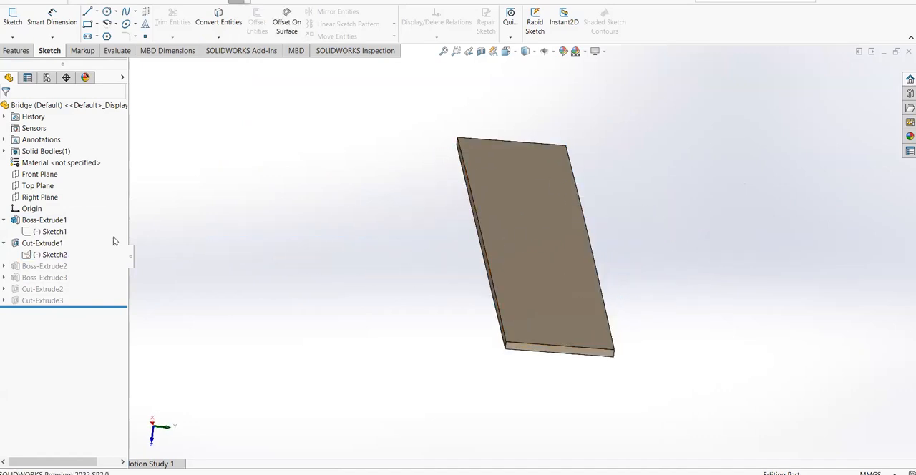
Unsuppress Boss-Extrude2 on the bridge plate and compare the raised block with the bridge in the reference photo
{"action": "right_click", "coordinate": [40, 268]}
{"action": "left_click", "coordinate": [317, 264]}
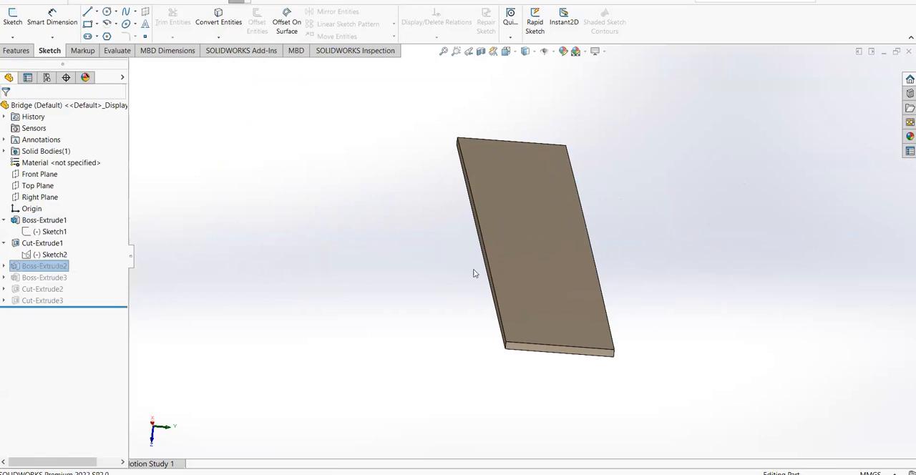
{"action": "middle_click_drag", "start_coordinate": [493, 269], "coordinate": [430, 215]}
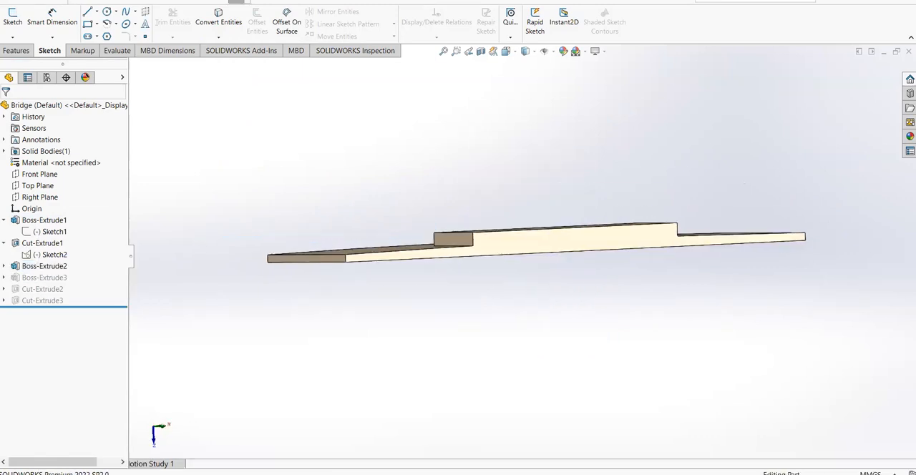
{"action": "key", "text": "alt+Tab"}
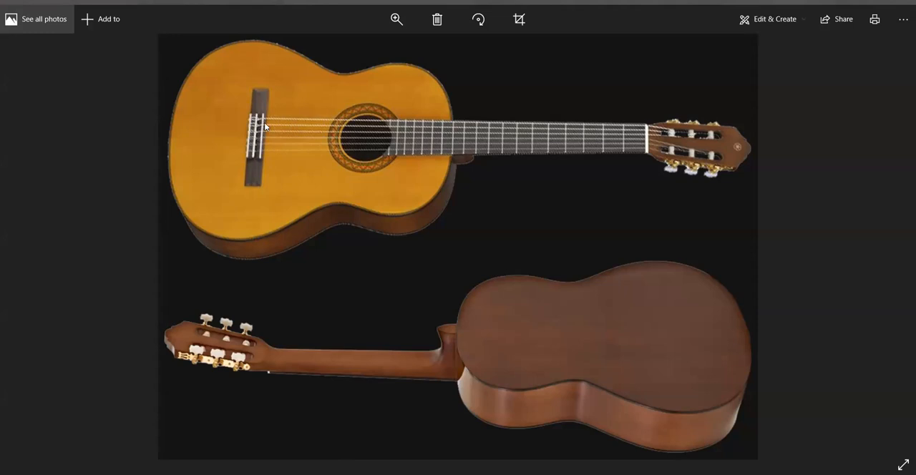
{"action": "left_click", "coordinate": [271, 473]}
{"action": "left_click", "coordinate": [351, 418]}
{"action": "middle_click_drag", "start_coordinate": [511, 279], "coordinate": [551, 276]}
{"action": "middle_click_drag", "start_coordinate": [594, 307], "coordinate": [465, 336]}
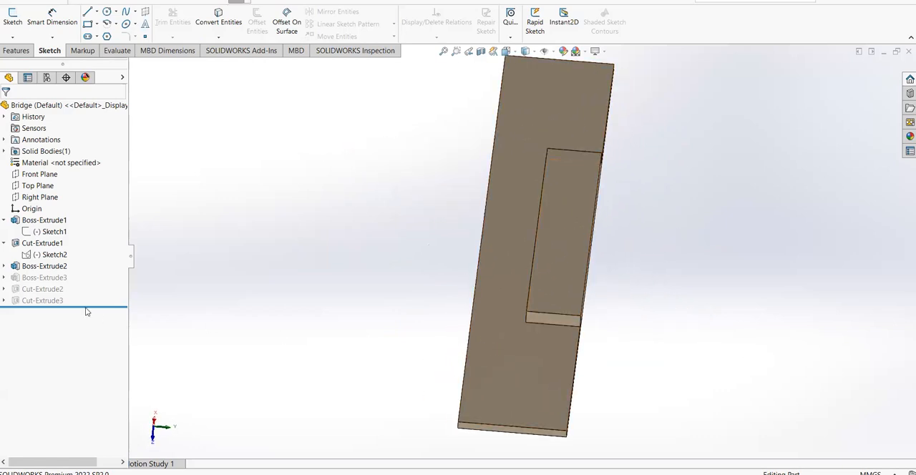
Unsuppress Boss-Extrude3 and highlight Boss-Extrude2 and Boss-Extrude3 in turn to examine which part of the raised block each forms
{"action": "right_click", "coordinate": [44, 278]}
{"action": "left_click", "coordinate": [98, 253]}
{"action": "middle_click_drag", "start_coordinate": [265, 313], "coordinate": [437, 302]}
{"action": "left_click", "coordinate": [44, 267]}
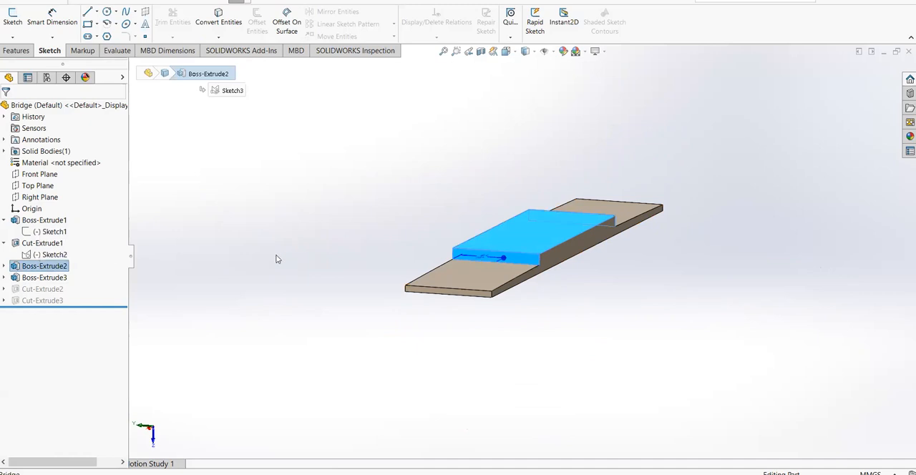
{"action": "left_click", "coordinate": [47, 277]}
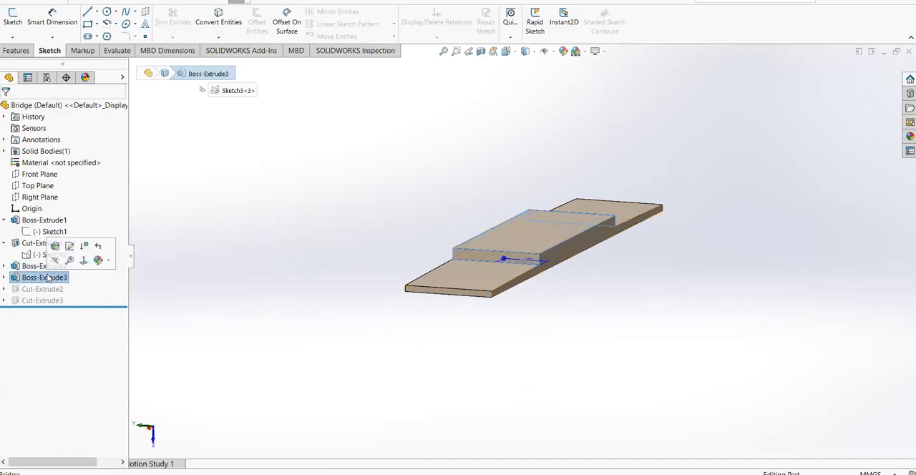
{"action": "left_click", "coordinate": [44, 266]}
{"action": "middle_click_drag", "start_coordinate": [279, 298], "coordinate": [401, 272]}
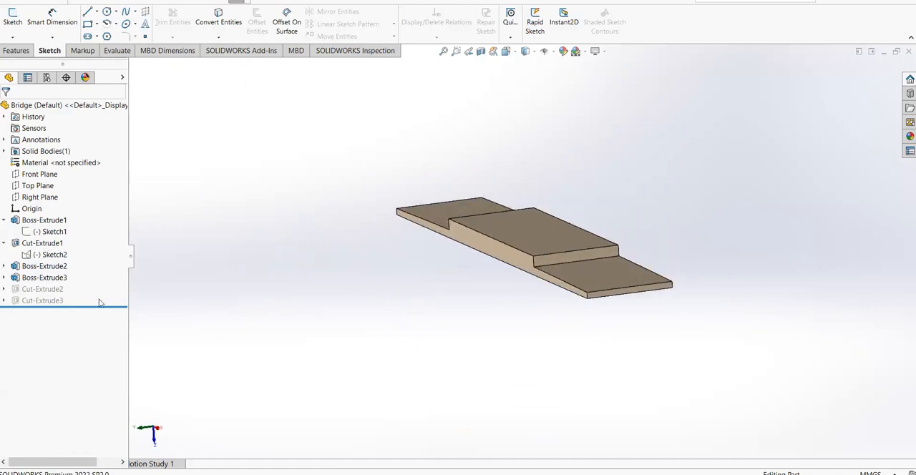
Highlight Boss-Extrude3 again and examine the full raised block on the bridge plate up close
{"action": "left_click", "coordinate": [56, 279]}
{"action": "mouse_move", "coordinate": [615, 280]}
{"action": "middle_mouse_down"}
{"action": "mouse_move", "coordinate": [634, 260]}
{"action": "mouse_move", "coordinate": [597, 293]}
{"action": "mouse_move", "coordinate": [618, 397]}
{"action": "mouse_move", "coordinate": [593, 284]}
{"action": "mouse_move", "coordinate": [591, 305]}
{"action": "mouse_move", "coordinate": [593, 313]}
{"action": "mouse_move", "coordinate": [611, 195]}
{"action": "middle_mouse_up"}
{"action": "scroll", "coordinate": [591, 314], "scroll_direction": "up", "scroll_amount": 1}
{"action": "left_click", "coordinate": [584, 239]}
{"action": "scroll", "coordinate": [588, 249], "scroll_direction": "down", "scroll_amount": 1}
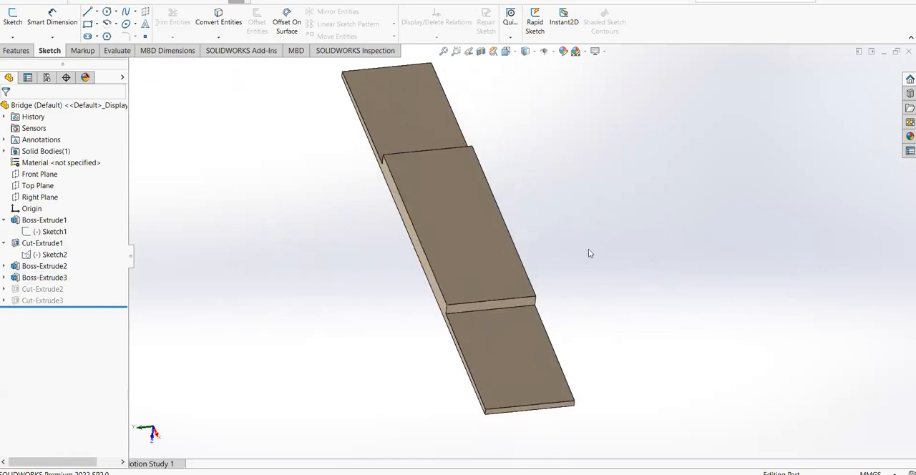
Unsuppress Cut-Extrude2 and examine the curved cut along the bridge's raised block
{"action": "left_click", "coordinate": [33, 270]}
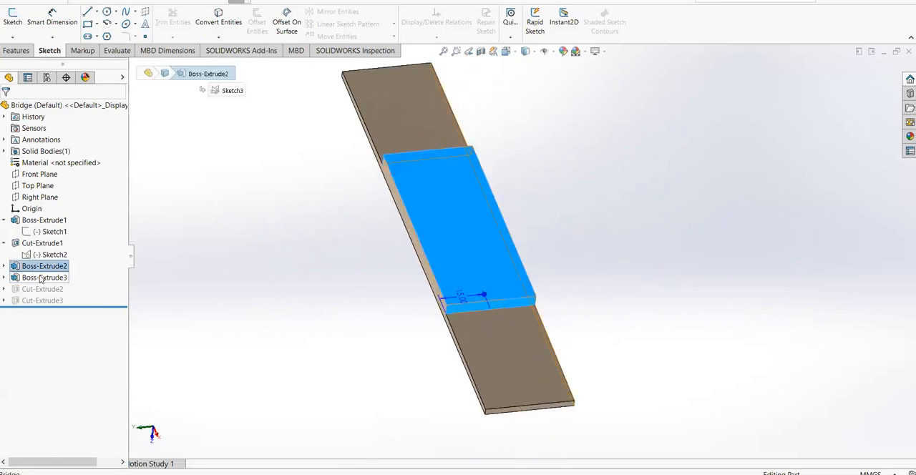
{"action": "right_click", "coordinate": [28, 289]}
{"action": "left_click", "coordinate": [73, 261]}
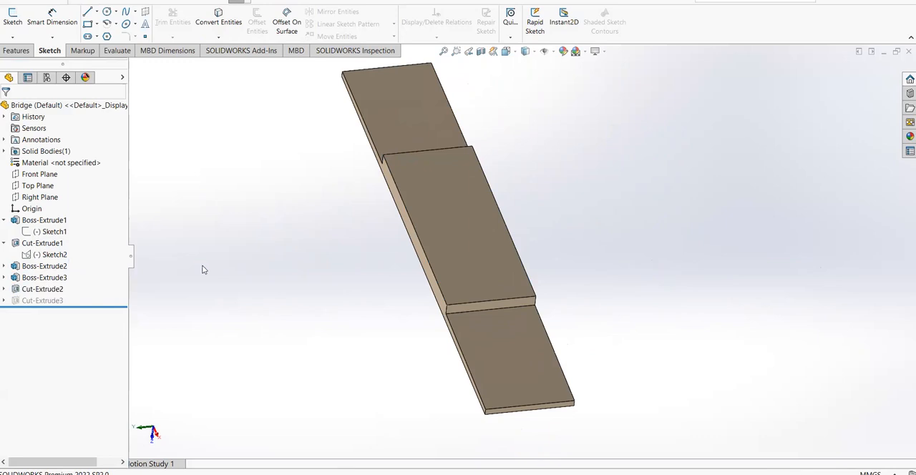
{"action": "middle_click_drag", "start_coordinate": [548, 255], "coordinate": [536, 214]}
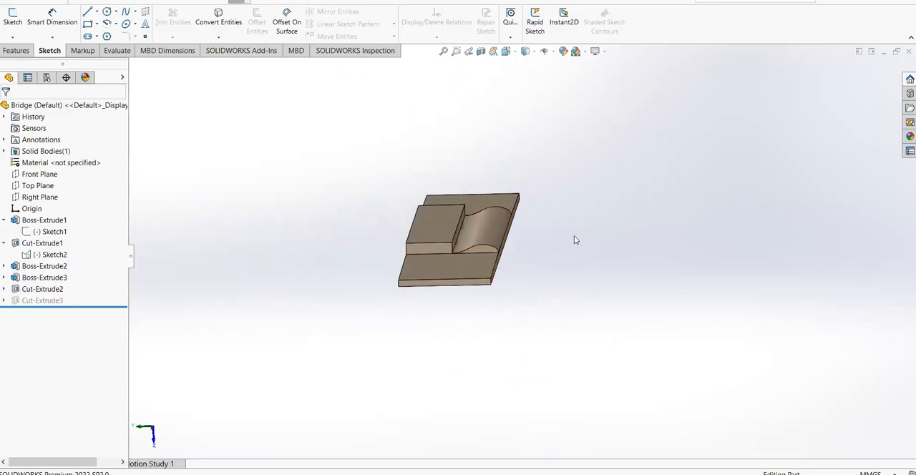
{"action": "middle_click_drag", "start_coordinate": [590, 249], "coordinate": [581, 266]}
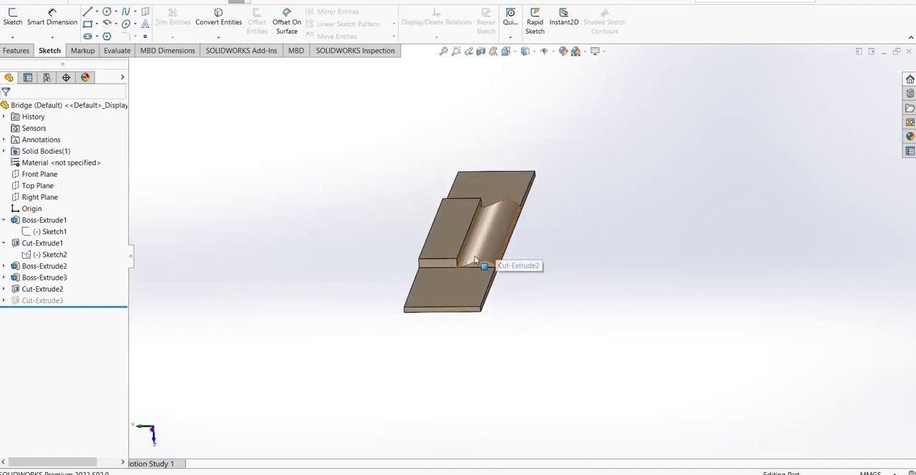
{"action": "middle_click_drag", "start_coordinate": [534, 265], "coordinate": [325, 449]}
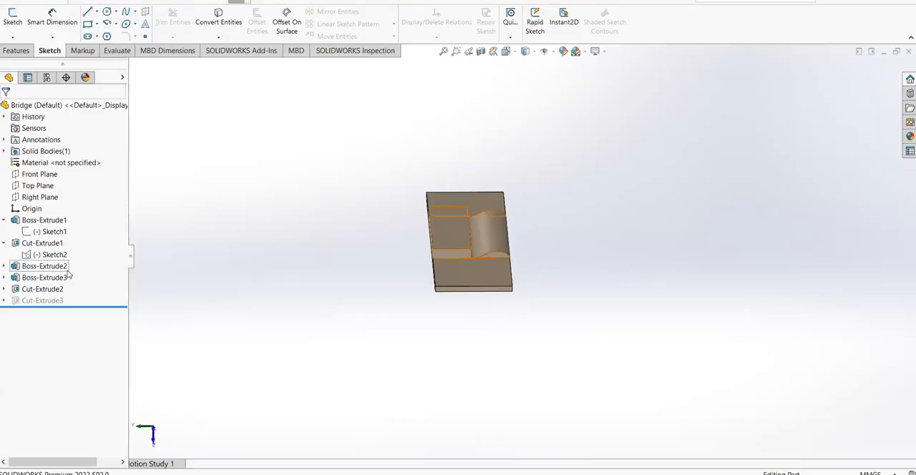
View Cut-Extrude2's Sketch4 face-on, examine its curved profile and show the sketch on the bridge
{"action": "left_click", "coordinate": [45, 277]}
{"action": "left_click", "coordinate": [44, 278]}
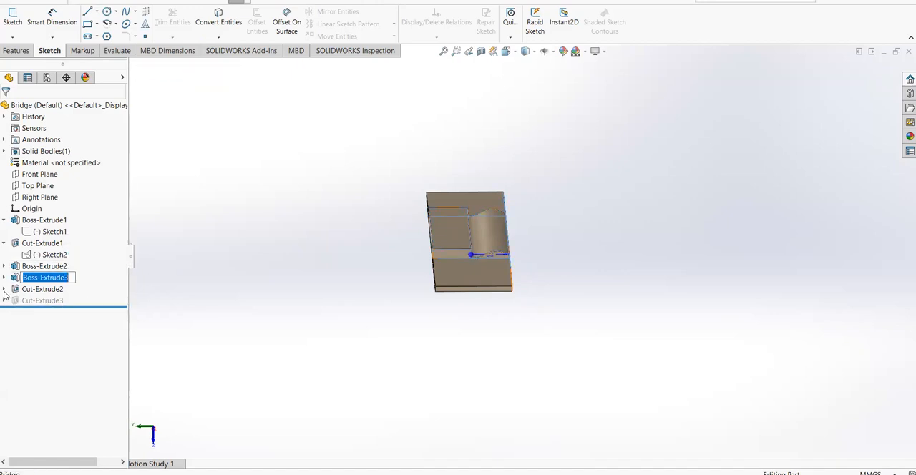
{"action": "left_click", "coordinate": [4, 289]}
{"action": "right_click", "coordinate": [40, 300]}
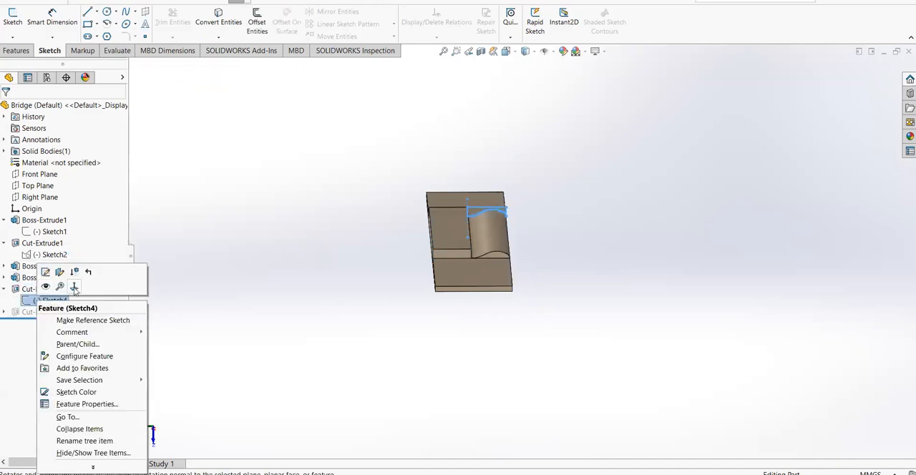
{"action": "left_click", "coordinate": [74, 287]}
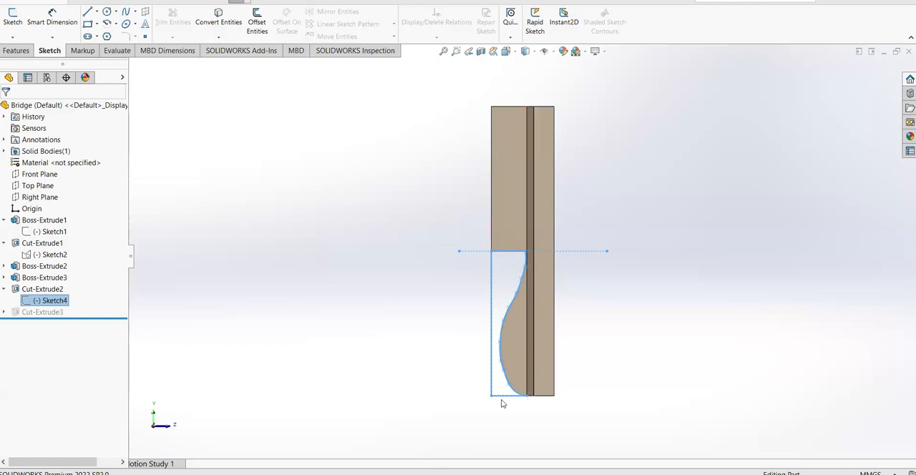
{"action": "middle_click_drag", "start_coordinate": [595, 311], "coordinate": [153, 300]}
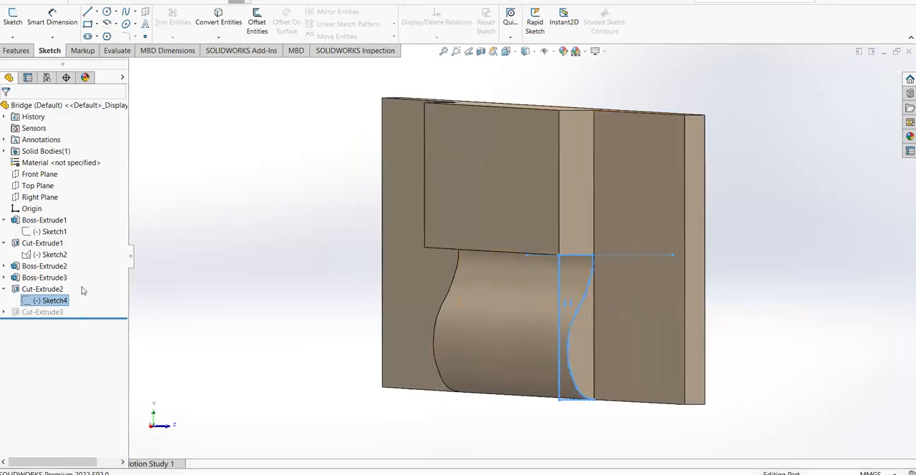
{"action": "right_click", "coordinate": [54, 300]}
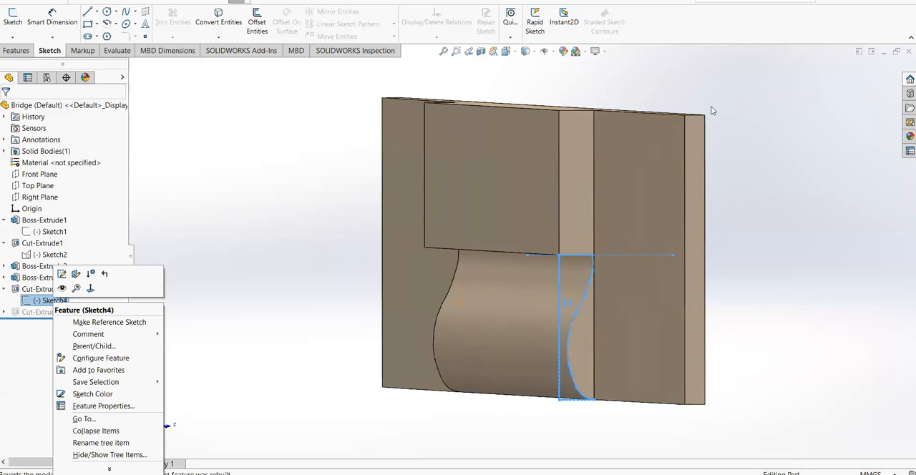
{"action": "left_click", "coordinate": [62, 288]}
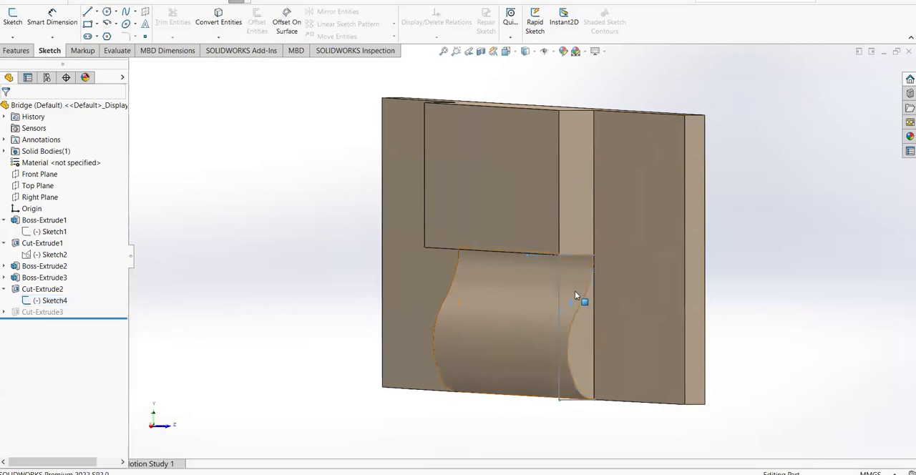
Examine the bridge's curved cut from several angles and compare it with the bridge in the reference photo
{"action": "right_click", "coordinate": [43, 312]}
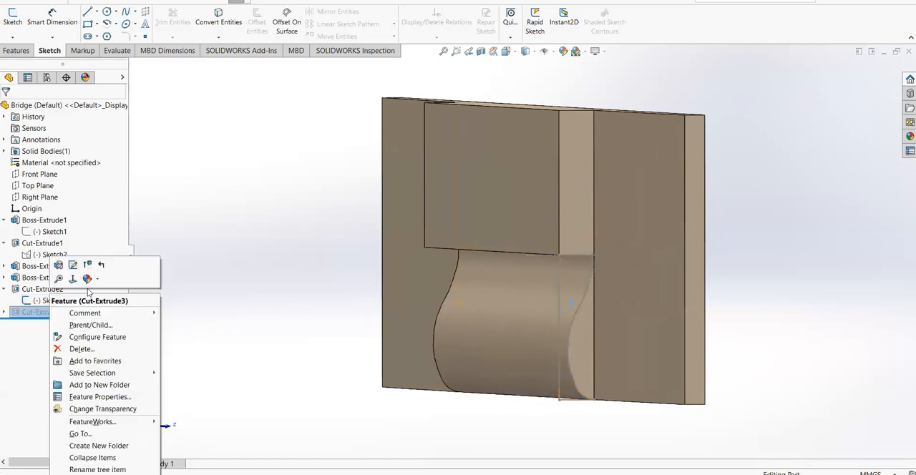
{"action": "left_click", "coordinate": [214, 272]}
{"action": "scroll", "coordinate": [510, 250], "scroll_direction": "up", "scroll_amount": 2}
{"action": "middle_click_drag", "start_coordinate": [543, 243], "coordinate": [568, 248]}
{"action": "scroll", "coordinate": [601, 239], "scroll_direction": "up", "scroll_amount": 2}
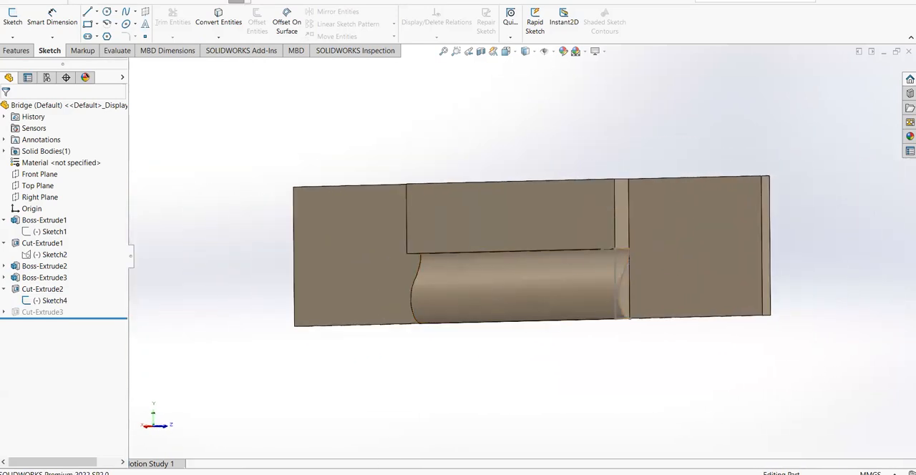
{"action": "left_click", "coordinate": [336, 473]}
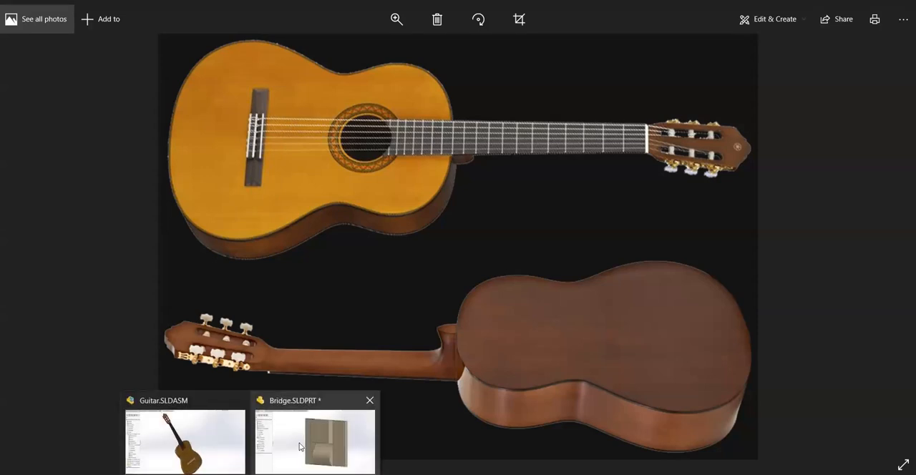
{"action": "left_click", "coordinate": [300, 445]}
{"action": "middle_click_drag", "start_coordinate": [541, 352], "coordinate": [615, 276]}
{"action": "scroll", "coordinate": [576, 328], "scroll_direction": "up", "scroll_amount": 1}
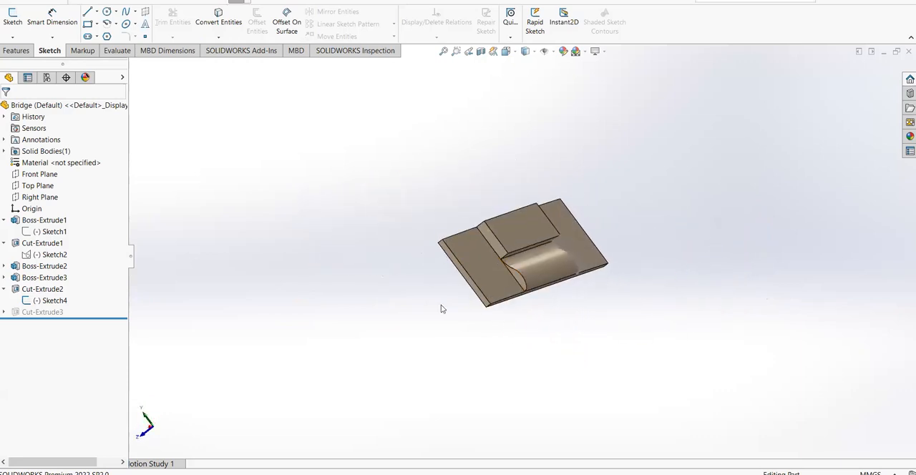
{"action": "middle_click_drag", "start_coordinate": [639, 204], "coordinate": [576, 215]}
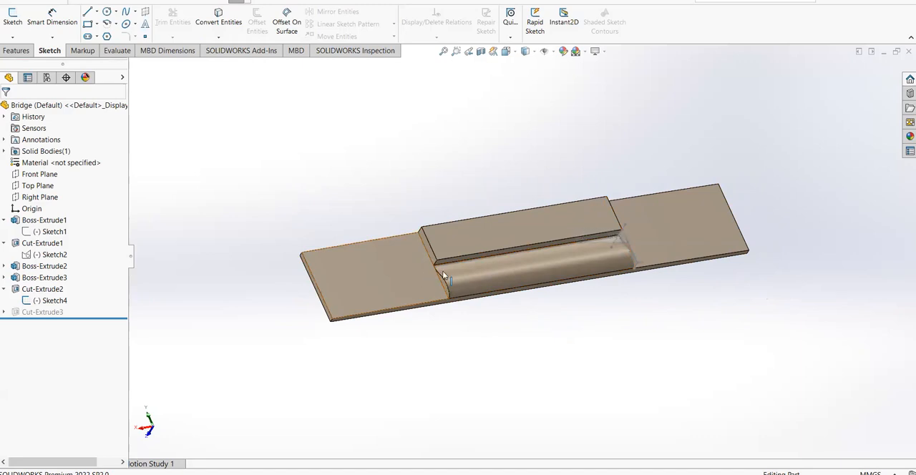
{"action": "mouse_move", "coordinate": [521, 311]}
{"action": "middle_mouse_down"}
{"action": "mouse_move", "coordinate": [577, 303]}
{"action": "mouse_move", "coordinate": [513, 299]}
{"action": "middle_mouse_up"}
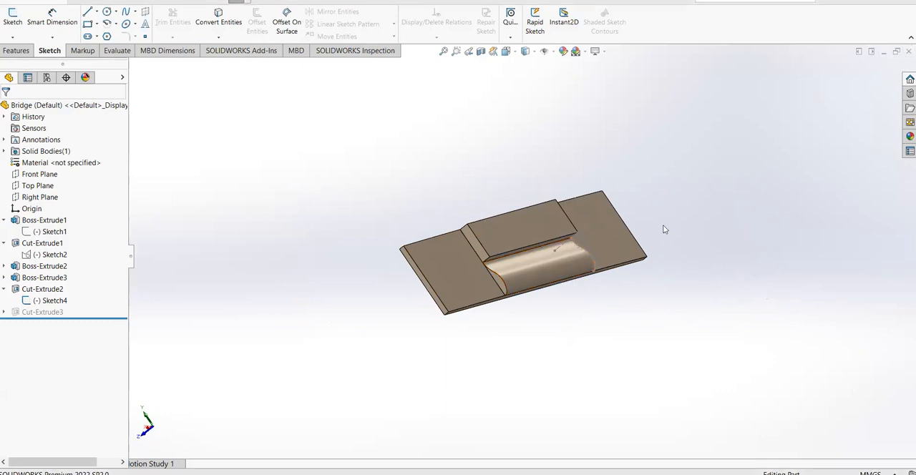
Close the Bridge part and open Fretboard.SLDPRT from the Guitar folder
{"action": "key", "text": "ctrl+w"}
{"action": "left_click", "coordinate": [485, 236]}
{"action": "left_click", "coordinate": [485, 264]}
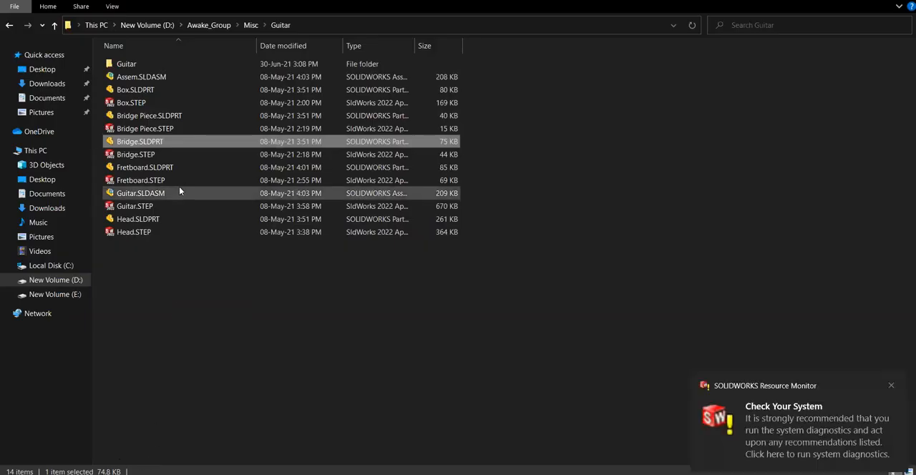
{"action": "left_click", "coordinate": [186, 170]}
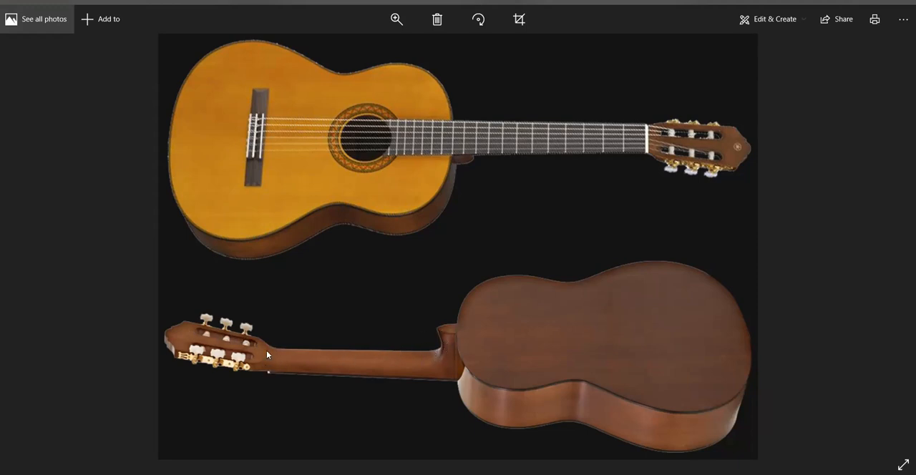
{"action": "left_click", "coordinate": [306, 452]}
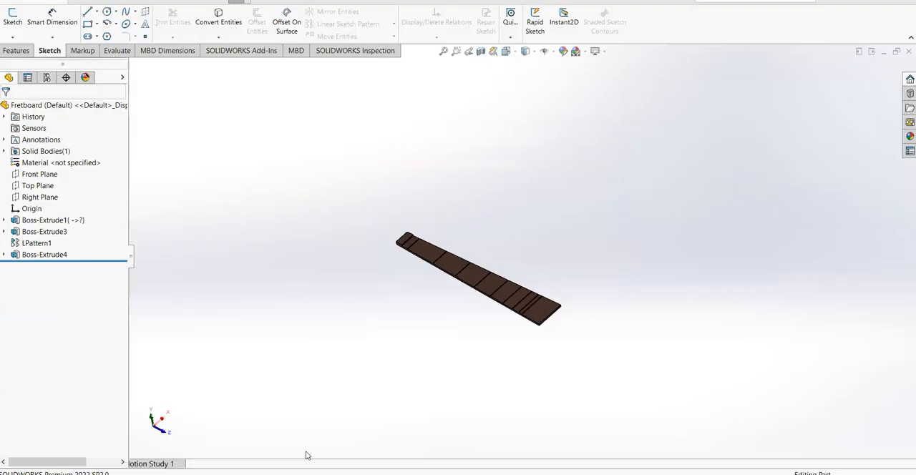
Examine the fretboard from several angles and compare it with the neck in the reference photo
{"action": "scroll", "coordinate": [504, 328], "scroll_direction": "down", "scroll_amount": 1}
{"action": "middle_click_drag", "start_coordinate": [504, 318], "coordinate": [528, 203]}
{"action": "middle_click_drag", "start_coordinate": [481, 266], "coordinate": [443, 300]}
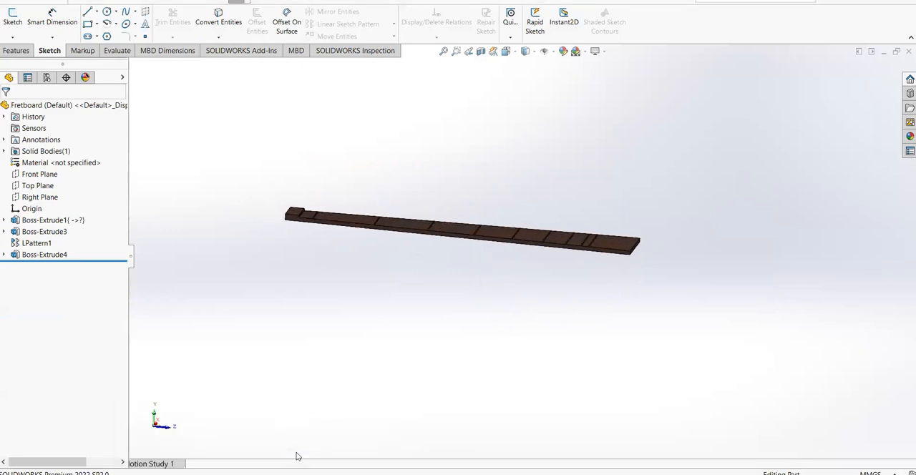
{"action": "mouse_move", "coordinate": [221, 465]}
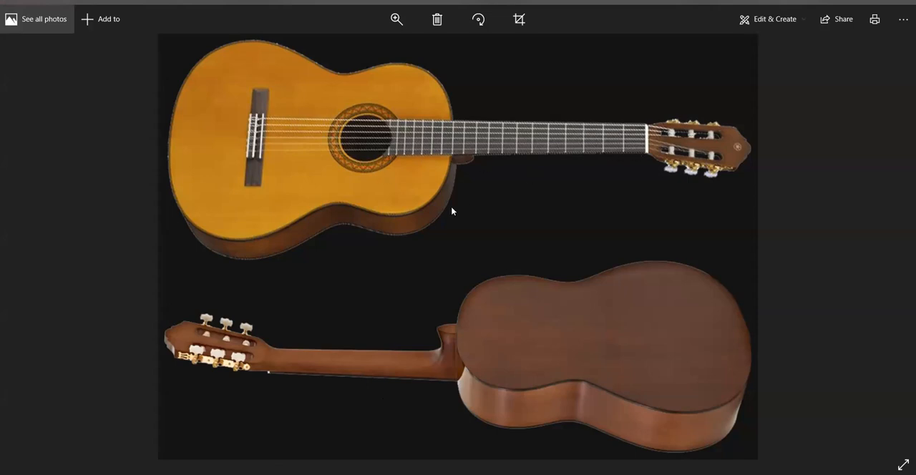
{"action": "mouse_move", "coordinate": [246, 463]}
{"action": "left_click", "coordinate": [322, 441]}
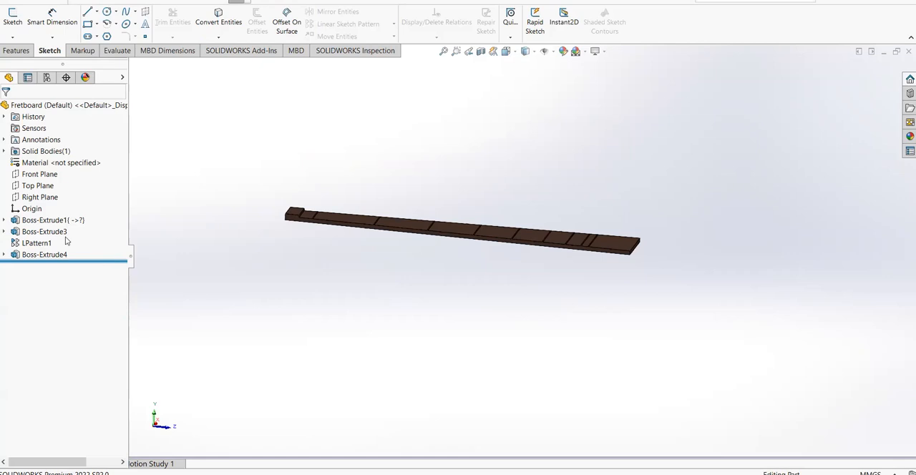
Highlight Sketch1 under the fretboard's Boss-Extrude1 and examine its tapered outline and length dimension from above
{"action": "left_click", "coordinate": [4, 221]}
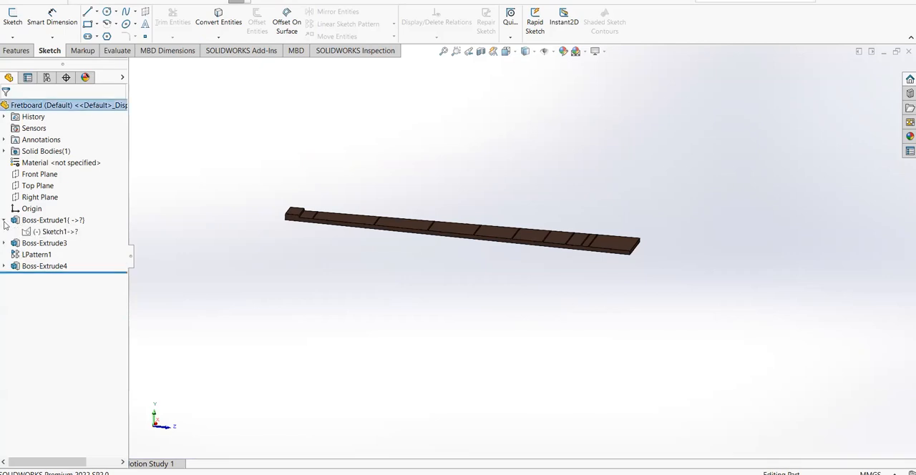
{"action": "left_click", "coordinate": [52, 232]}
{"action": "mouse_move", "coordinate": [572, 255]}
{"action": "middle_mouse_down"}
{"action": "mouse_move", "coordinate": [531, 324]}
{"action": "mouse_move", "coordinate": [530, 378]}
{"action": "mouse_move", "coordinate": [527, 362]}
{"action": "middle_mouse_up"}
{"action": "mouse_move", "coordinate": [444, 169]}
{"action": "middle_mouse_down"}
{"action": "mouse_move", "coordinate": [523, 211]}
{"action": "mouse_move", "coordinate": [513, 310]}
{"action": "mouse_move", "coordinate": [475, 164]}
{"action": "middle_mouse_up"}
{"action": "middle_click_drag", "start_coordinate": [564, 266], "coordinate": [459, 102]}
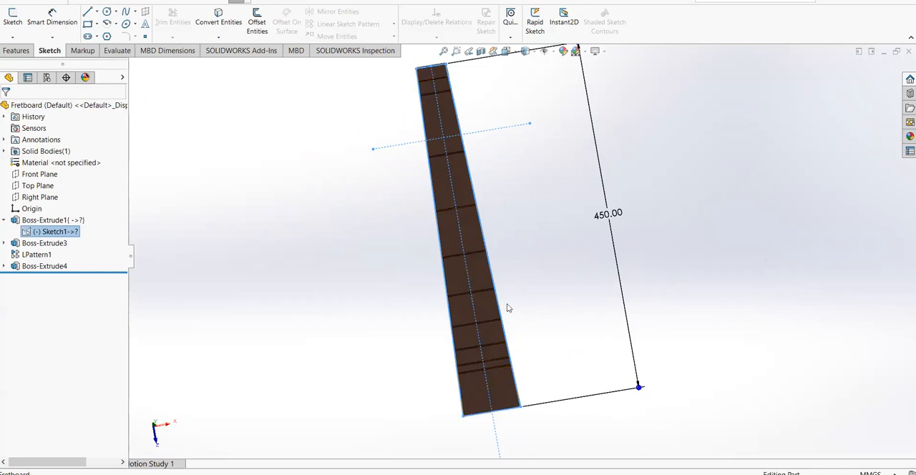
Highlight Boss-Extrude1 and Boss-Extrude3 in turn to examine the fretboard's base body and its first fret bar
{"action": "left_click", "coordinate": [45, 219]}
{"action": "mouse_move", "coordinate": [384, 280]}
{"action": "middle_mouse_down"}
{"action": "mouse_move", "coordinate": [474, 245]}
{"action": "mouse_move", "coordinate": [394, 272]}
{"action": "middle_mouse_up"}
{"action": "left_click", "coordinate": [394, 272]}
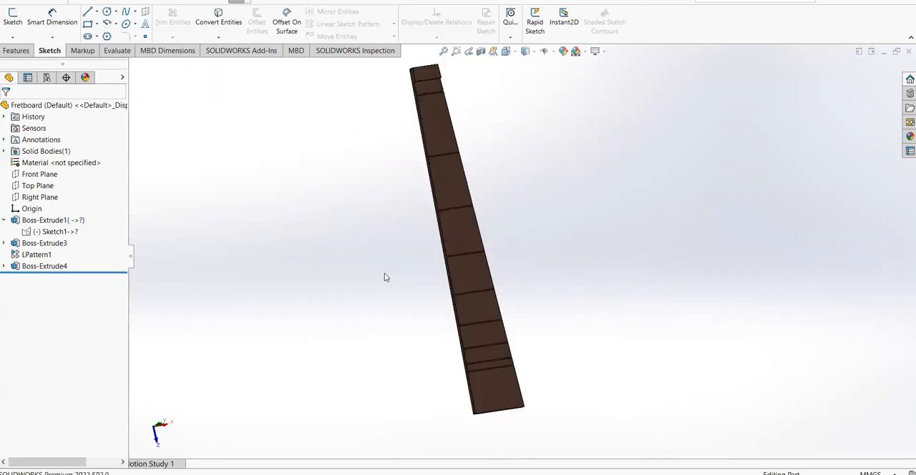
{"action": "left_click", "coordinate": [44, 243]}
{"action": "middle_click_drag", "start_coordinate": [251, 319], "coordinate": [357, 368]}
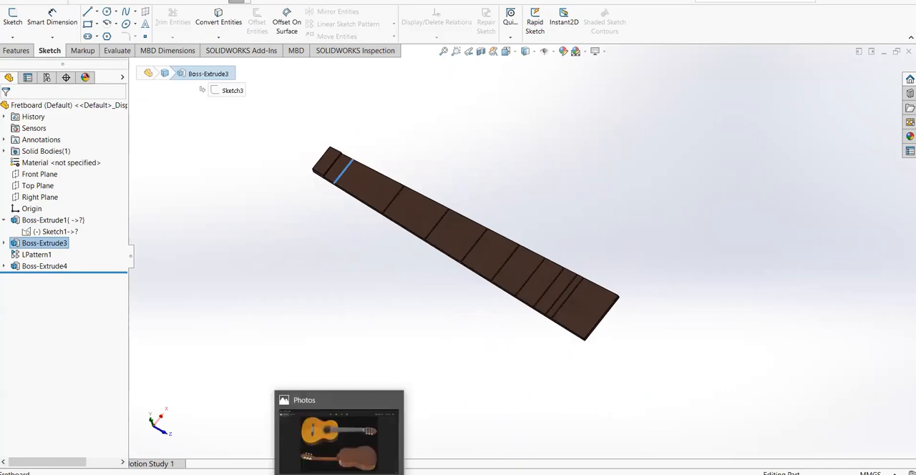
Switch to the guitar reference photo in Photos, examine the frets along the neck, and return to the Fretboard part
{"action": "left_click", "coordinate": [336, 433]}
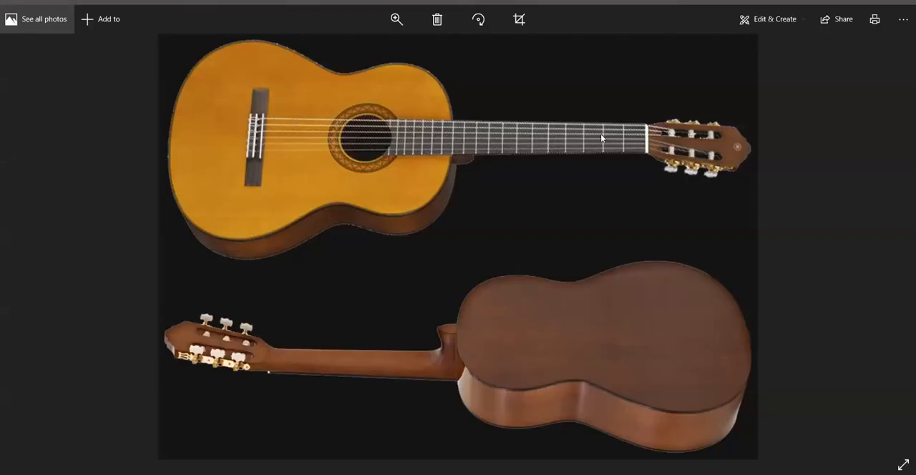
{"action": "scroll", "coordinate": [605, 157], "scroll_direction": "down", "scroll_amount": 1}
{"action": "scroll", "coordinate": [473, 312], "scroll_direction": "down", "scroll_amount": 1}
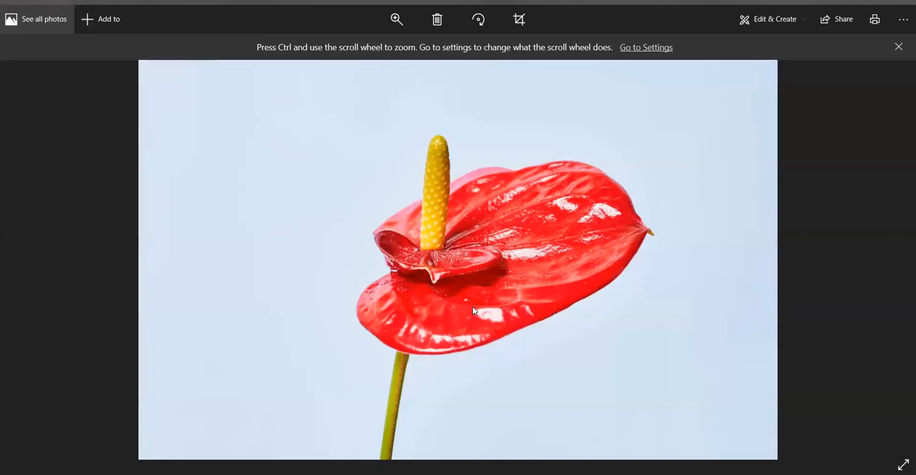
{"action": "scroll", "coordinate": [472, 307], "scroll_direction": "down", "scroll_amount": 1}
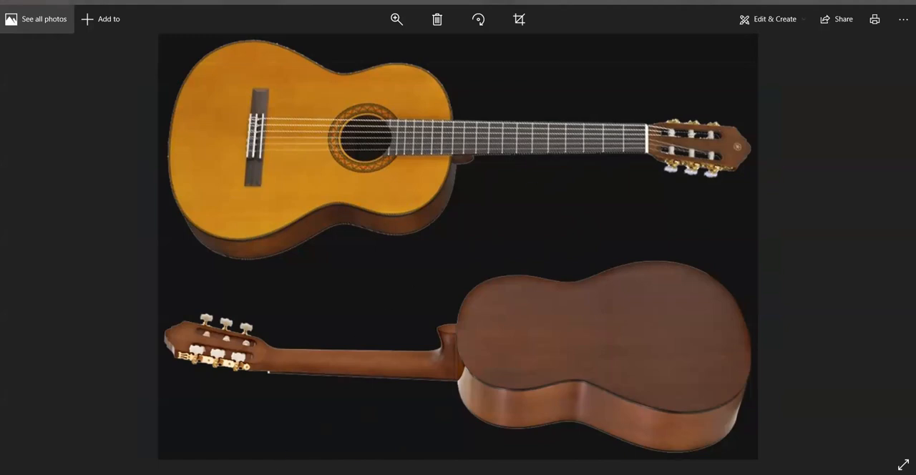
{"action": "left_click", "coordinate": [303, 449]}
Highlight Sketch3 under Boss-Extrude3 and examine the half-round profile of the first fret bar up close
{"action": "middle_click_drag", "start_coordinate": [388, 210], "coordinate": [405, 200]}
{"action": "scroll", "coordinate": [317, 247], "scroll_direction": "down", "scroll_amount": 5}
{"action": "middle_click_drag", "start_coordinate": [480, 187], "coordinate": [440, 131]}
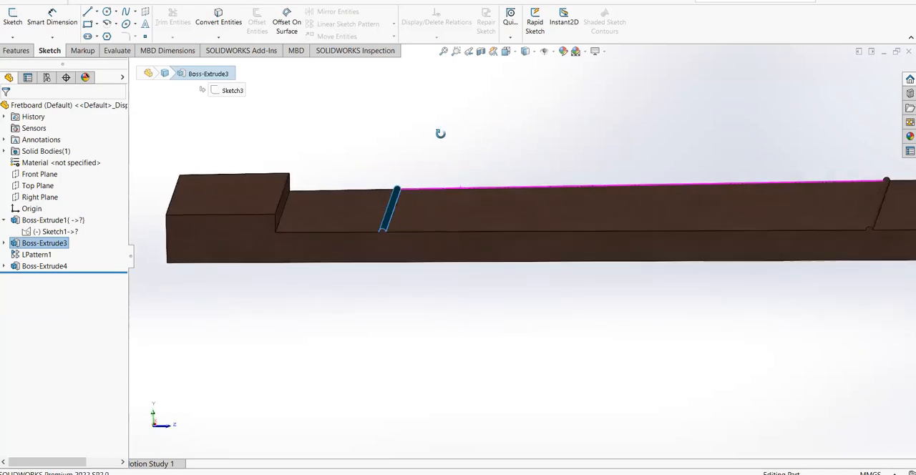
{"action": "left_click", "coordinate": [574, 147]}
{"action": "scroll", "coordinate": [398, 234], "scroll_direction": "down", "scroll_amount": 2}
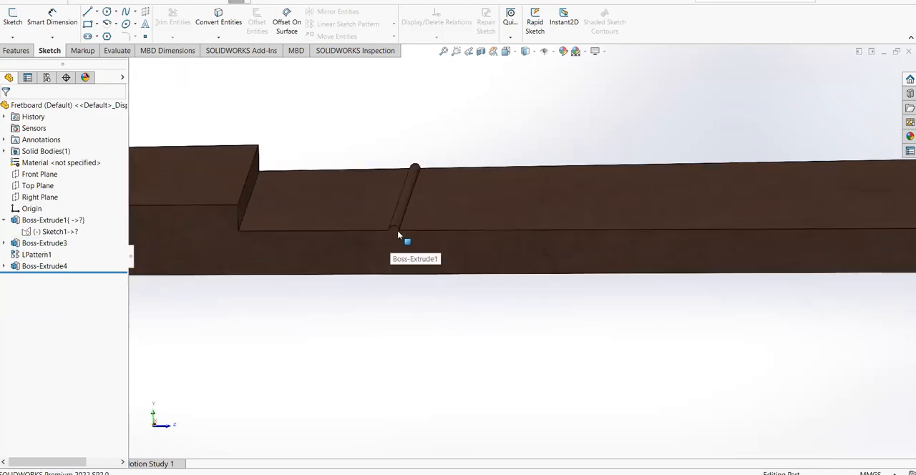
{"action": "left_click", "coordinate": [4, 244]}
{"action": "left_click", "coordinate": [45, 254]}
{"action": "scroll", "coordinate": [400, 215], "scroll_direction": "down", "scroll_amount": 3}
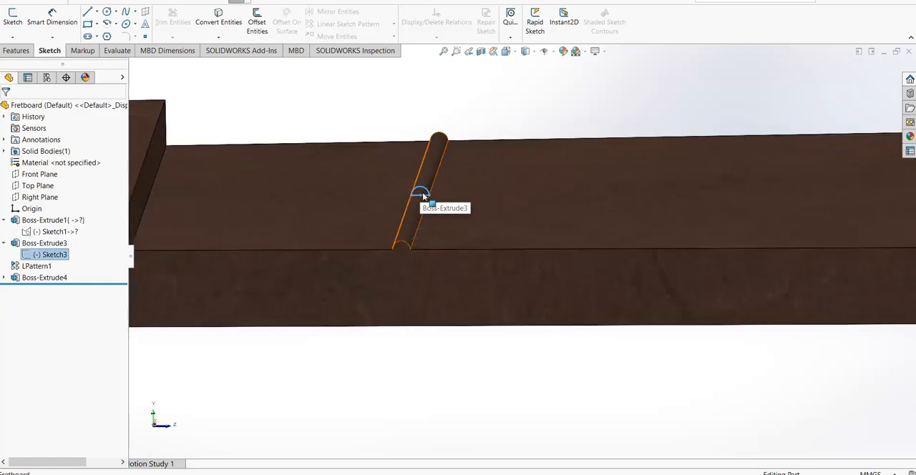
{"action": "scroll", "coordinate": [420, 197], "scroll_direction": "up", "scroll_amount": 2}
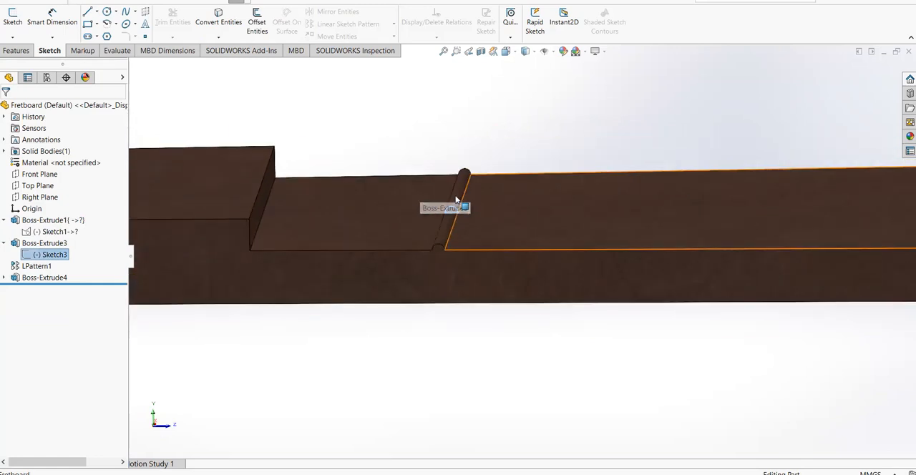
{"action": "scroll", "coordinate": [726, 277], "scroll_direction": "up", "scroll_amount": 2}
{"action": "scroll", "coordinate": [726, 277], "scroll_direction": "up", "scroll_amount": 4}
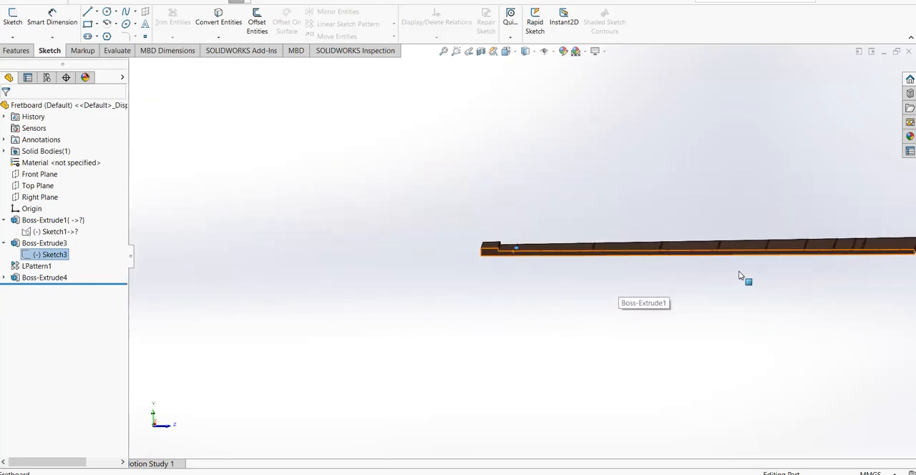
Highlight LPattern1 and examine the spacing of the patterned fret bars along the fretboard
{"action": "left_click", "coordinate": [38, 266]}
{"action": "middle_click_drag", "start_coordinate": [603, 191], "coordinate": [399, 235]}
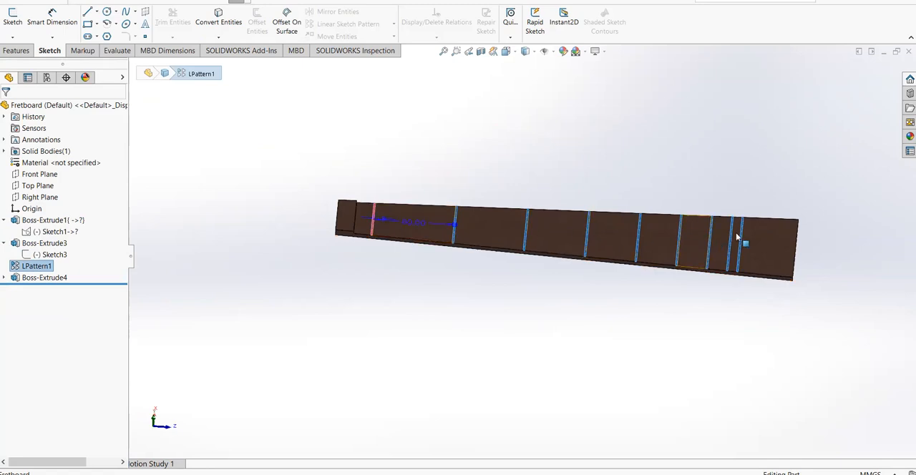
{"action": "scroll", "coordinate": [736, 237], "scroll_direction": "up", "scroll_amount": 1}
{"action": "left_click", "coordinate": [631, 173]}
{"action": "middle_click_drag", "start_coordinate": [631, 174], "coordinate": [505, 346]}
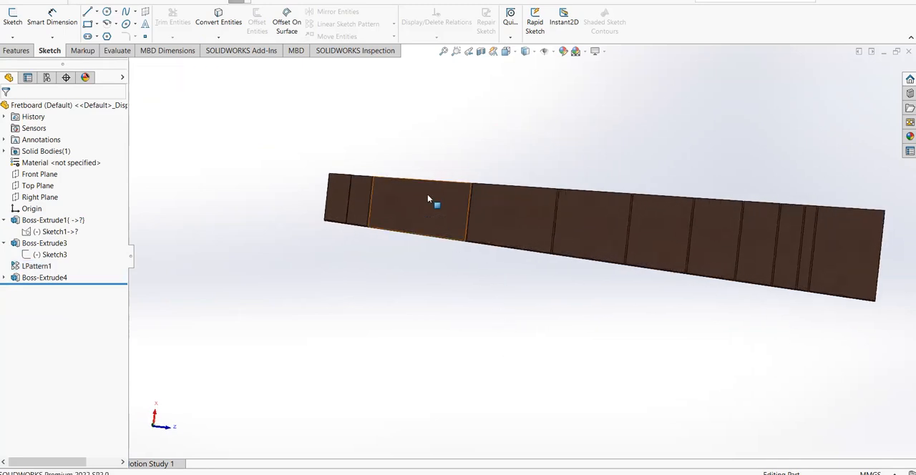
{"action": "middle_click_drag", "start_coordinate": [728, 322], "coordinate": [687, 223]}
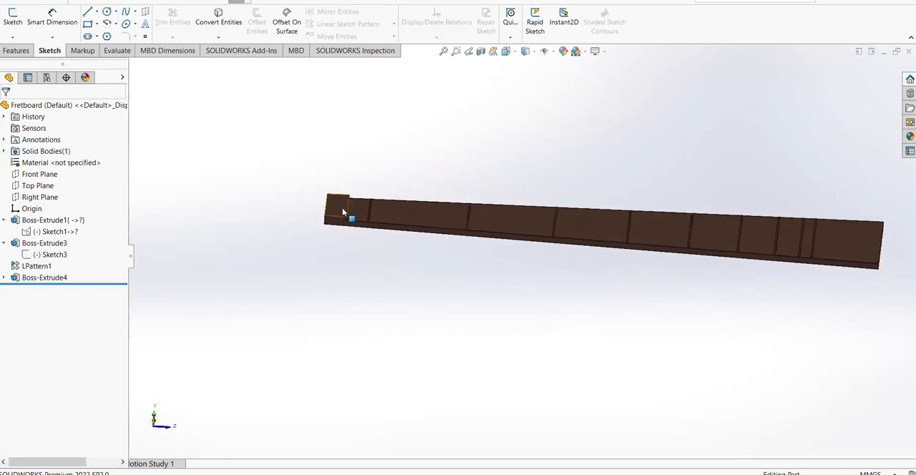
Highlight Boss-Extrude4 and compare the raised block at the fretboard's narrow end with the nut in the reference photo
{"action": "left_click", "coordinate": [93, 279]}
{"action": "scroll", "coordinate": [389, 228], "scroll_direction": "down", "scroll_amount": 2}
{"action": "middle_click_drag", "start_coordinate": [382, 199], "coordinate": [326, 206]}
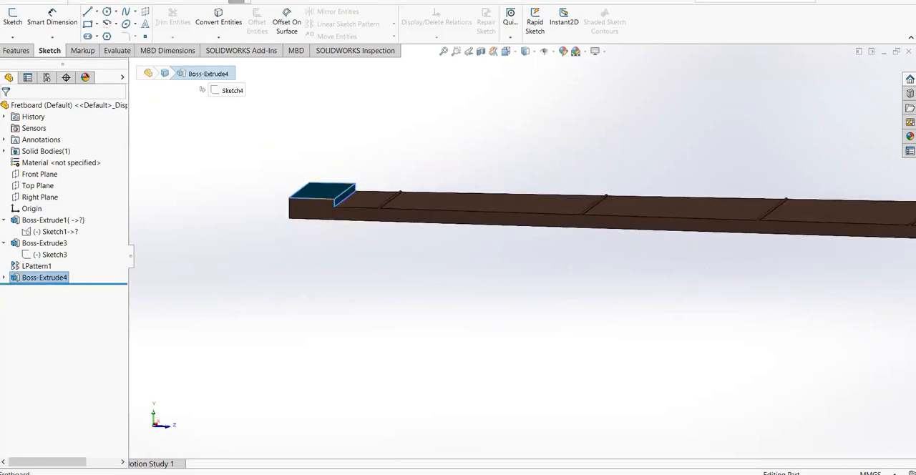
{"action": "key", "text": "alt+Tab"}
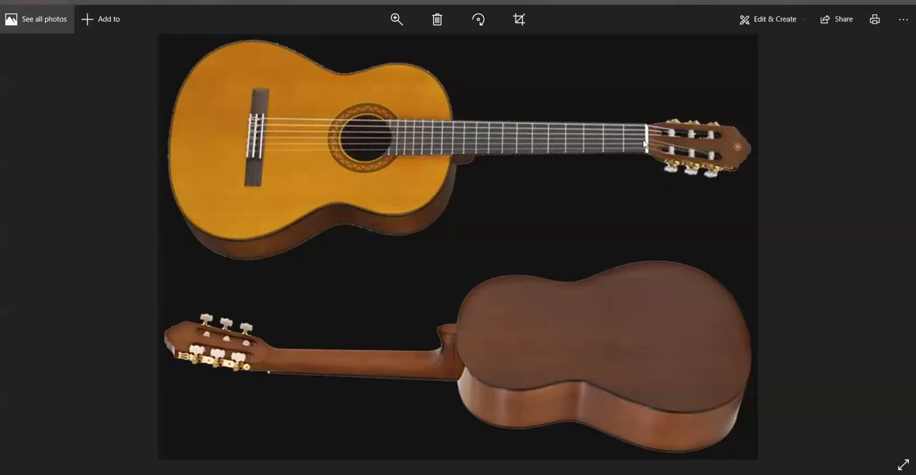
{"action": "mouse_move", "coordinate": [252, 473]}
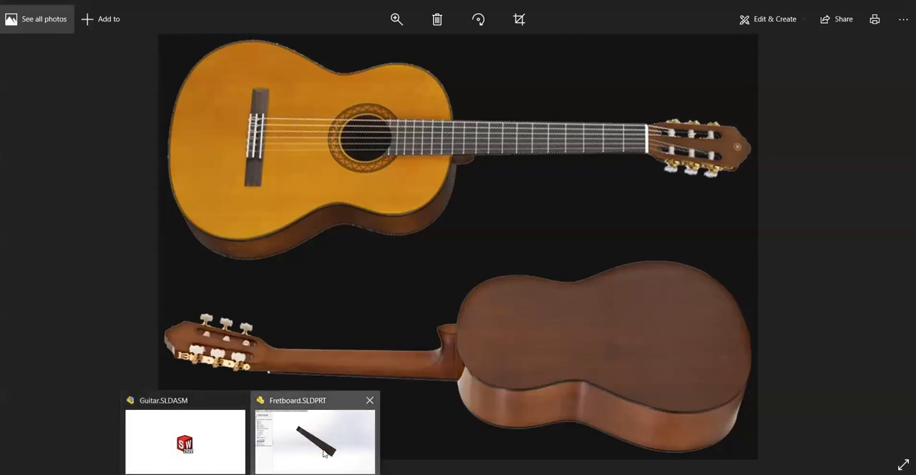
{"action": "left_click", "coordinate": [314, 437]}
Highlight Sketch4 under Boss-Extrude4 and examine its rectangular profile at the narrow end of the fretboard
{"action": "left_click", "coordinate": [5, 278]}
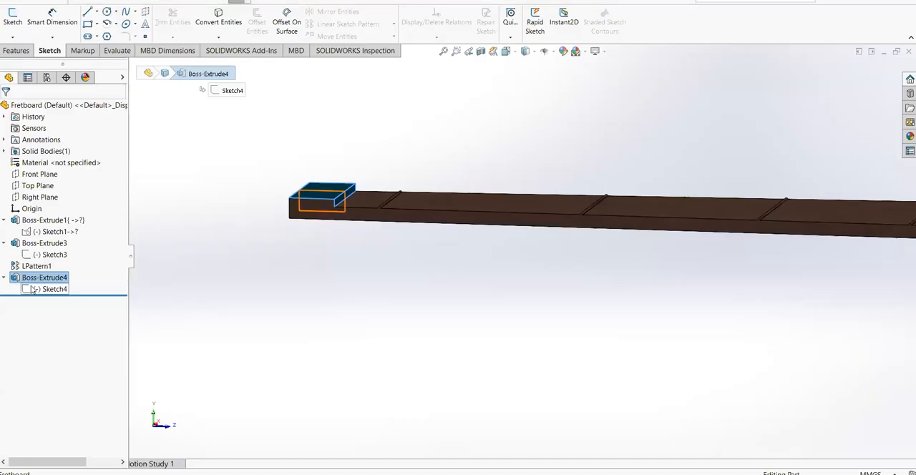
{"action": "left_click", "coordinate": [33, 289]}
{"action": "scroll", "coordinate": [428, 177], "scroll_direction": "down", "scroll_amount": 1}
{"action": "middle_click_drag", "start_coordinate": [347, 258], "coordinate": [303, 224]}
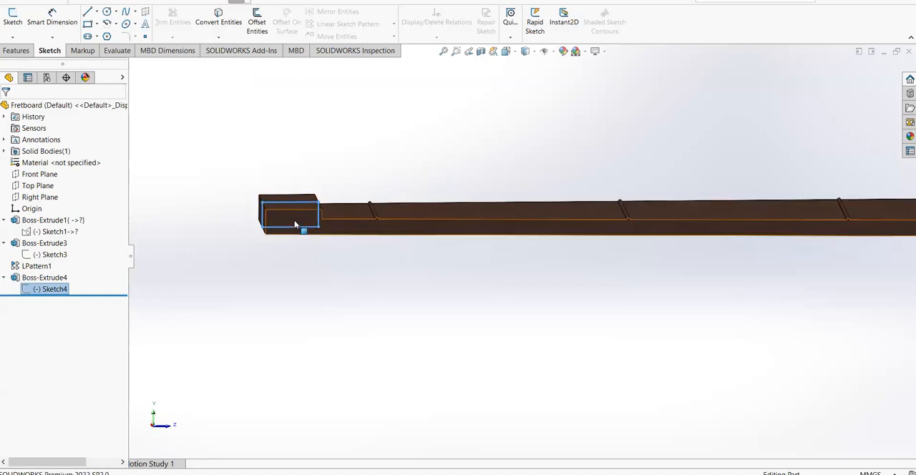
{"action": "middle_click_drag", "start_coordinate": [407, 179], "coordinate": [377, 214]}
{"action": "left_click", "coordinate": [348, 332]}
{"action": "scroll", "coordinate": [652, 296], "scroll_direction": "up", "scroll_amount": 3}
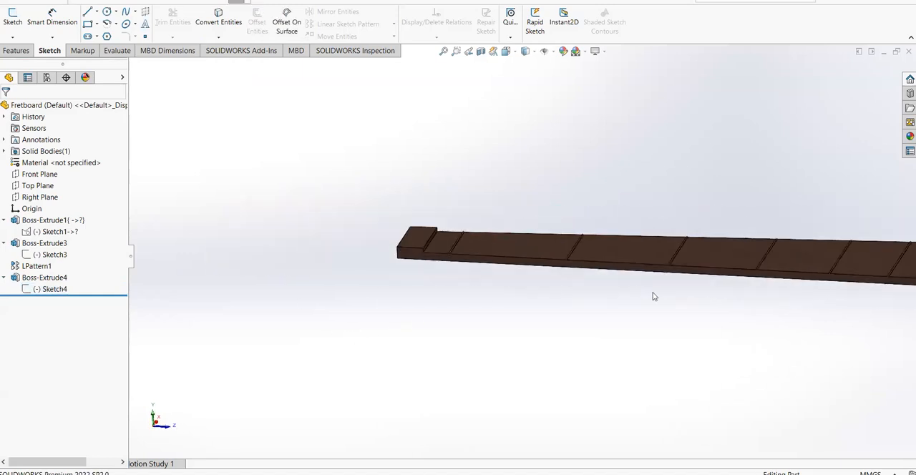
{"action": "scroll", "coordinate": [816, 303], "scroll_direction": "up", "scroll_amount": 2}
{"action": "scroll", "coordinate": [822, 291], "scroll_direction": "up", "scroll_amount": 1}
{"action": "scroll", "coordinate": [821, 287], "scroll_direction": "down", "scroll_amount": 1}
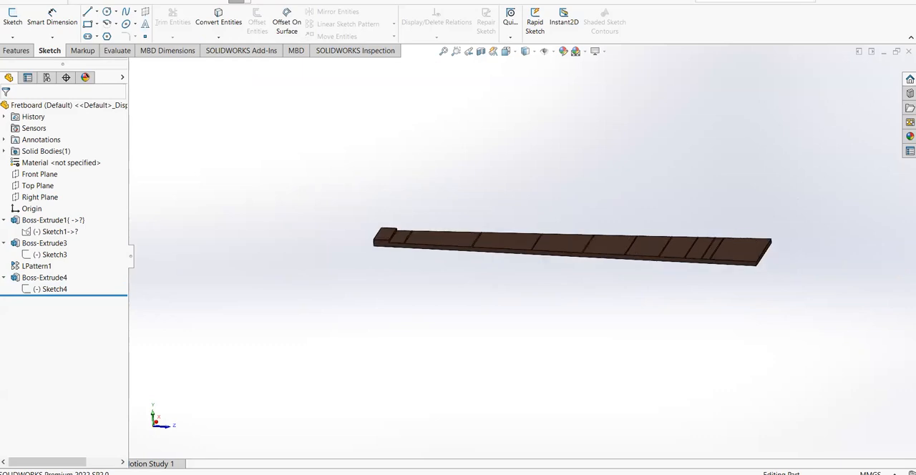
Leave the Fretboard part and open Head.SLDPRT from the upper-level Guitar folder
{"action": "key", "text": "ctrl+Tab"}
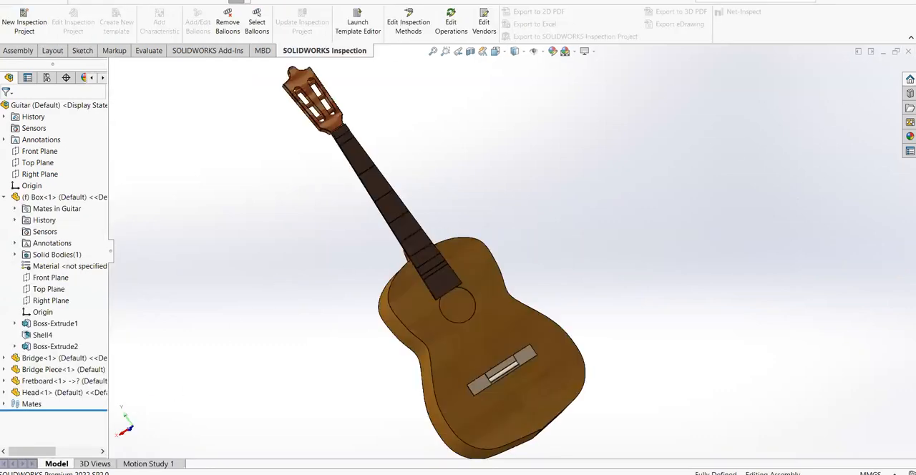
{"action": "key", "text": "alt+Tab"}
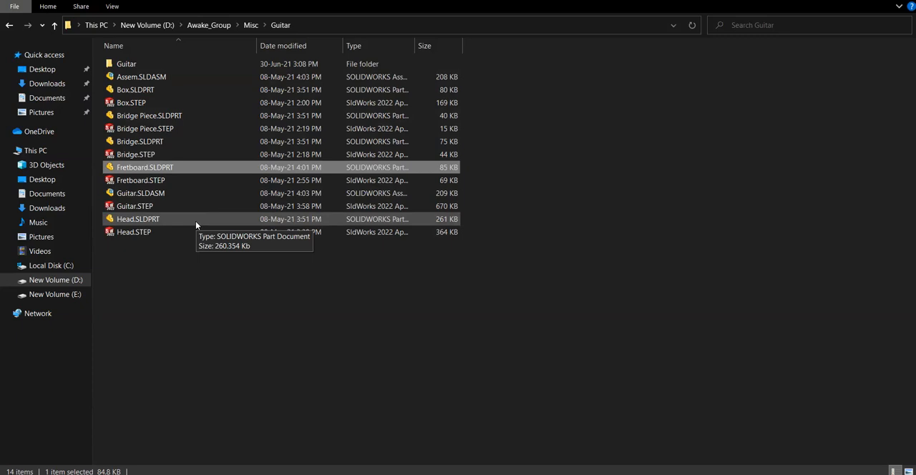
{"action": "double_click", "coordinate": [147, 65]}
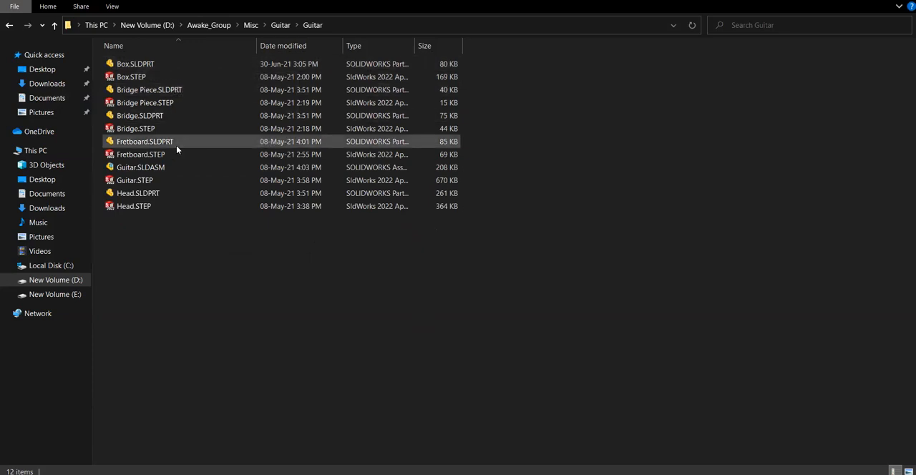
{"action": "left_click", "coordinate": [281, 26]}
{"action": "left_click_drag", "start_coordinate": [140, 222], "coordinate": [331, 286]}
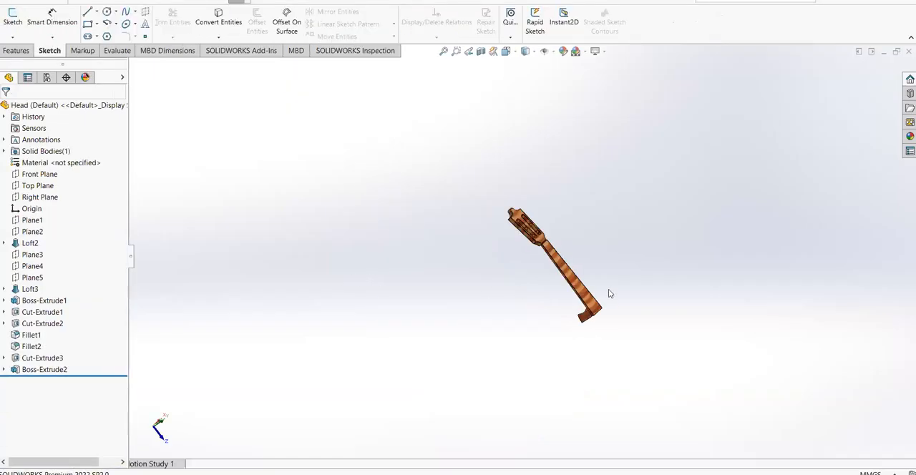
Examine the Head part from several angles and compare its neck, headstock and heel with the reference photo
{"action": "middle_click_drag", "start_coordinate": [609, 293], "coordinate": [597, 201]}
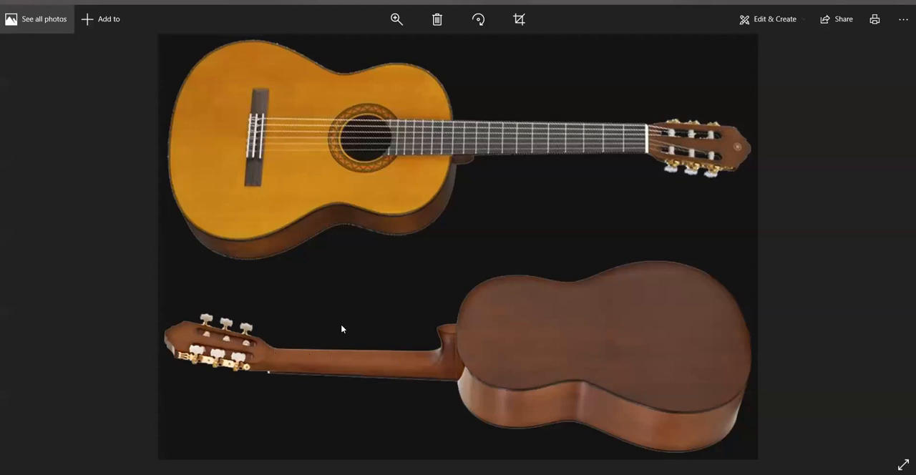
{"action": "left_click", "coordinate": [306, 442]}
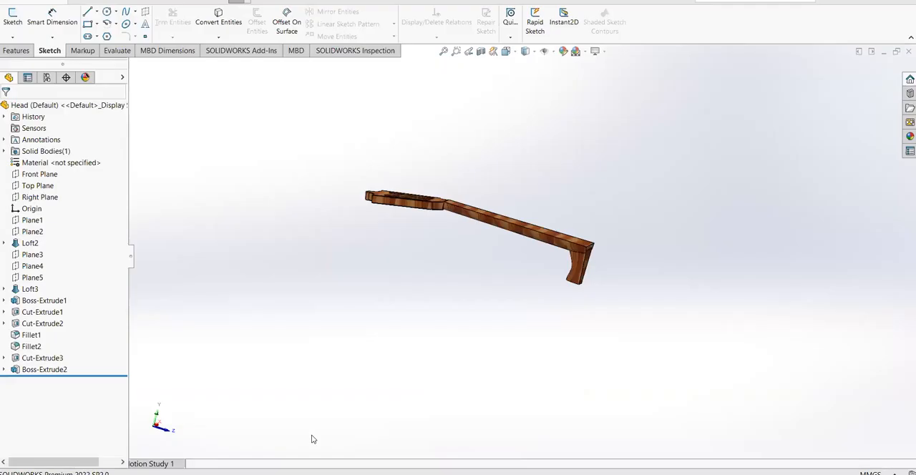
{"action": "middle_click_drag", "start_coordinate": [492, 301], "coordinate": [484, 219]}
{"action": "middle_click_drag", "start_coordinate": [611, 188], "coordinate": [542, 205]}
{"action": "middle_click_drag", "start_coordinate": [586, 238], "coordinate": [686, 234]}
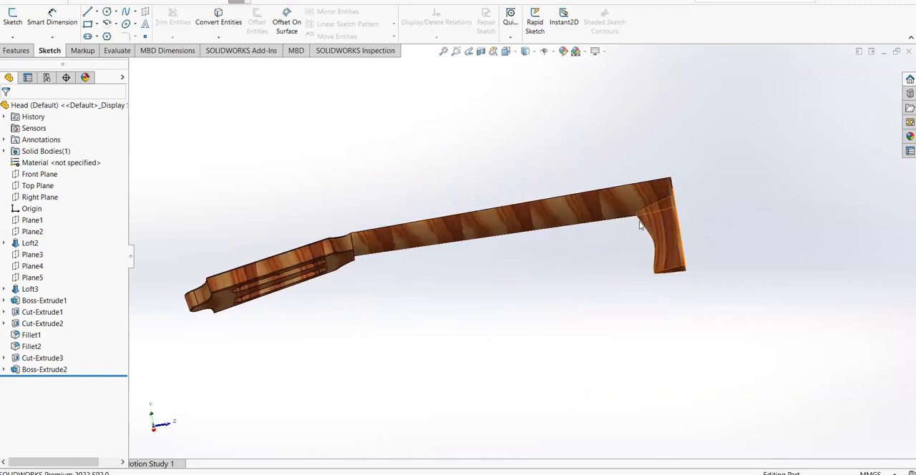
{"action": "middle_click_drag", "start_coordinate": [436, 288], "coordinate": [384, 342]}
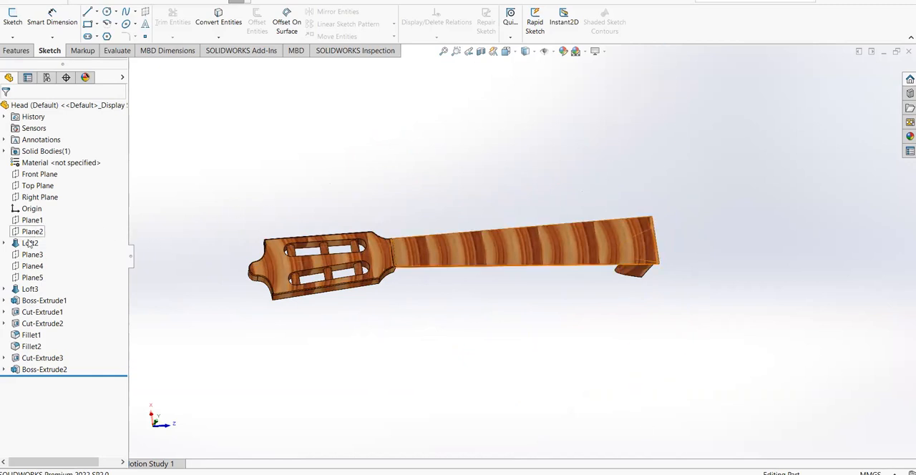
Expand and highlight Loft2, examine its profile sketches at both neck ends, and compare the neck with the reference photo
{"action": "left_click", "coordinate": [4, 244]}
{"action": "left_click", "coordinate": [29, 243]}
{"action": "middle_click_drag", "start_coordinate": [432, 185], "coordinate": [377, 191]}
{"action": "scroll", "coordinate": [550, 270], "scroll_direction": "down", "scroll_amount": 2}
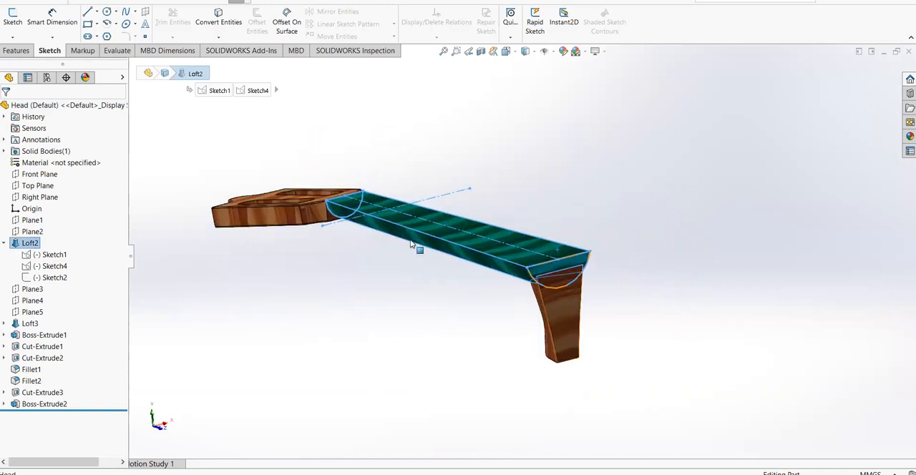
{"action": "left_click", "coordinate": [344, 473]}
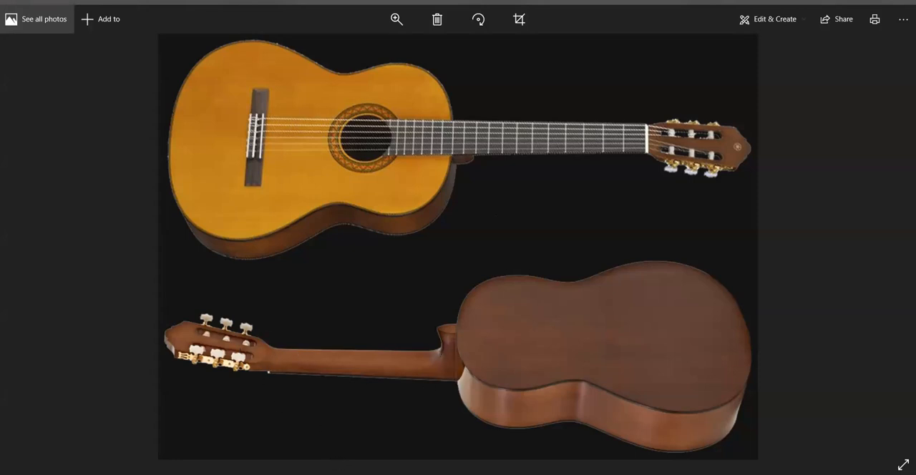
{"action": "left_click", "coordinate": [313, 455]}
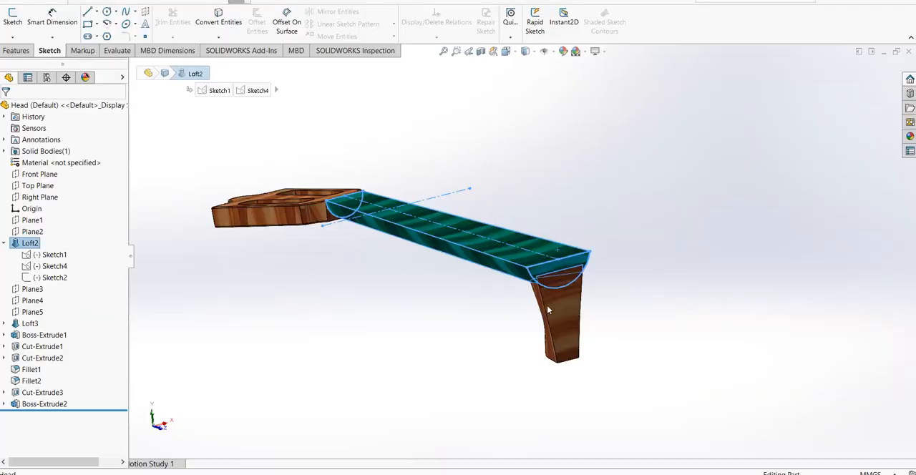
{"action": "mouse_move", "coordinate": [433, 301]}
{"action": "middle_mouse_down"}
{"action": "mouse_move", "coordinate": [427, 286]}
{"action": "mouse_move", "coordinate": [437, 311]}
{"action": "middle_mouse_up"}
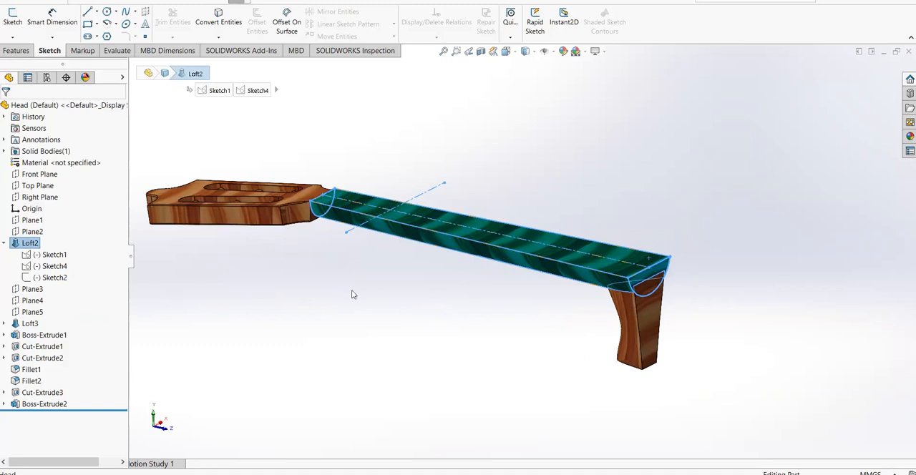
Highlight the neck loft's Sketch2, bring up the feature commands including Lofted Boss/Base, and examine Loft2 again
{"action": "left_click", "coordinate": [58, 279]}
{"action": "left_click", "coordinate": [326, 287]}
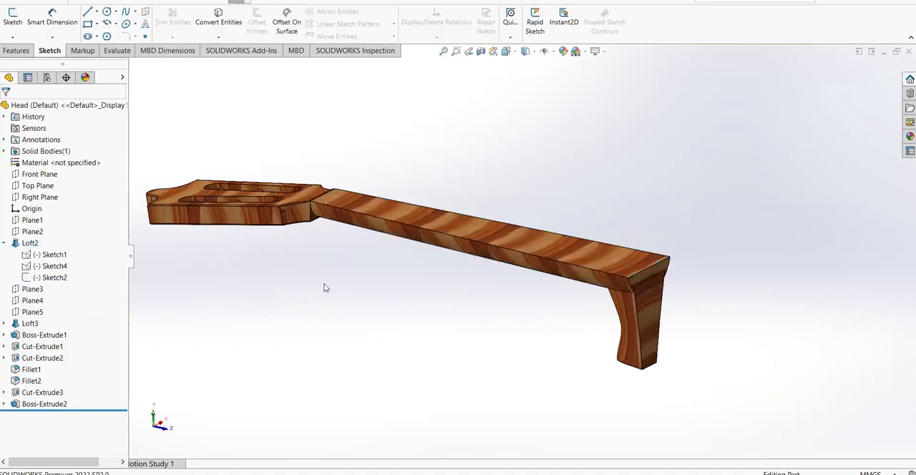
{"action": "left_click", "coordinate": [15, 50]}
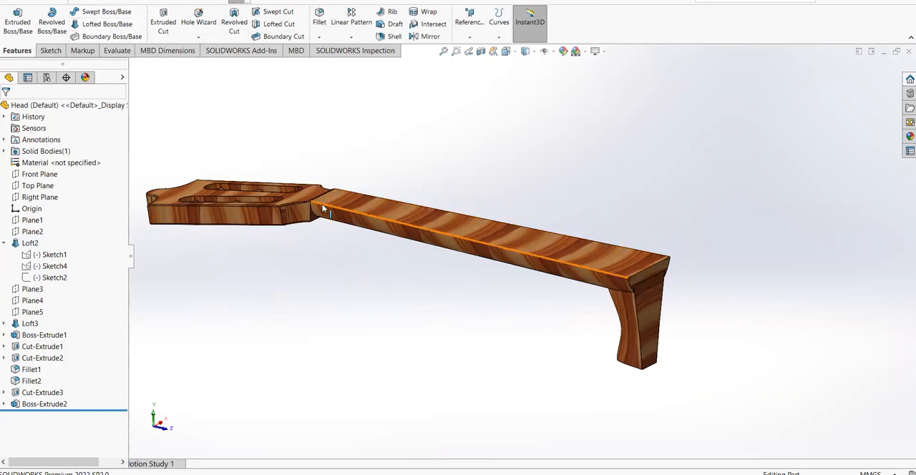
{"action": "mouse_move", "coordinate": [696, 226]}
{"action": "middle_mouse_down"}
{"action": "mouse_move", "coordinate": [687, 155]}
{"action": "mouse_move", "coordinate": [698, 214]}
{"action": "middle_mouse_up"}
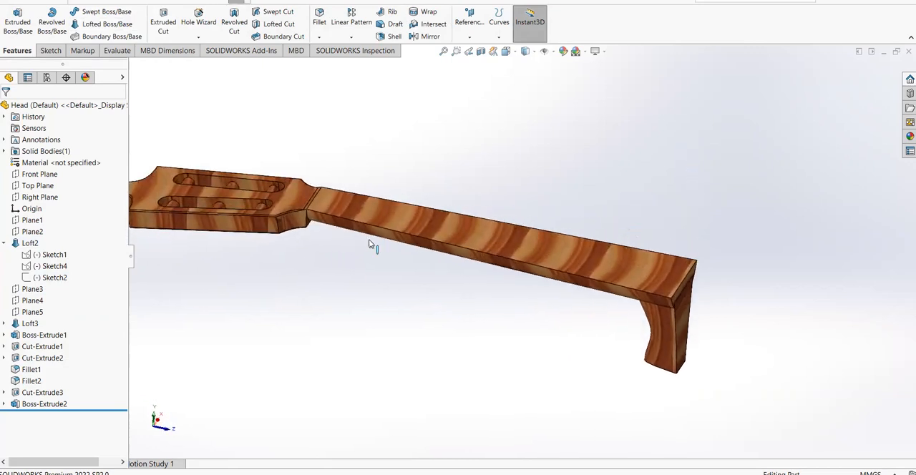
{"action": "left_click", "coordinate": [30, 243]}
{"action": "mouse_move", "coordinate": [365, 244]}
{"action": "middle_mouse_down"}
{"action": "mouse_move", "coordinate": [356, 188]}
{"action": "mouse_move", "coordinate": [302, 182]}
{"action": "mouse_move", "coordinate": [372, 218]}
{"action": "middle_mouse_up"}
Highlight Loft3 and examine the curved heel at the wide end of the neck from several angles
{"action": "left_click", "coordinate": [30, 323]}
{"action": "mouse_move", "coordinate": [501, 286]}
{"action": "middle_mouse_down"}
{"action": "mouse_move", "coordinate": [526, 300]}
{"action": "mouse_move", "coordinate": [654, 317]}
{"action": "mouse_move", "coordinate": [566, 438]}
{"action": "mouse_move", "coordinate": [587, 387]}
{"action": "middle_mouse_up"}
{"action": "middle_click_drag", "start_coordinate": [630, 333], "coordinate": [602, 327]}
{"action": "middle_click_drag", "start_coordinate": [644, 263], "coordinate": [701, 237]}
{"action": "left_click", "coordinate": [669, 300]}
{"action": "scroll", "coordinate": [644, 333], "scroll_direction": "up", "scroll_amount": 3}
{"action": "middle_click_drag", "start_coordinate": [644, 333], "coordinate": [525, 301]}
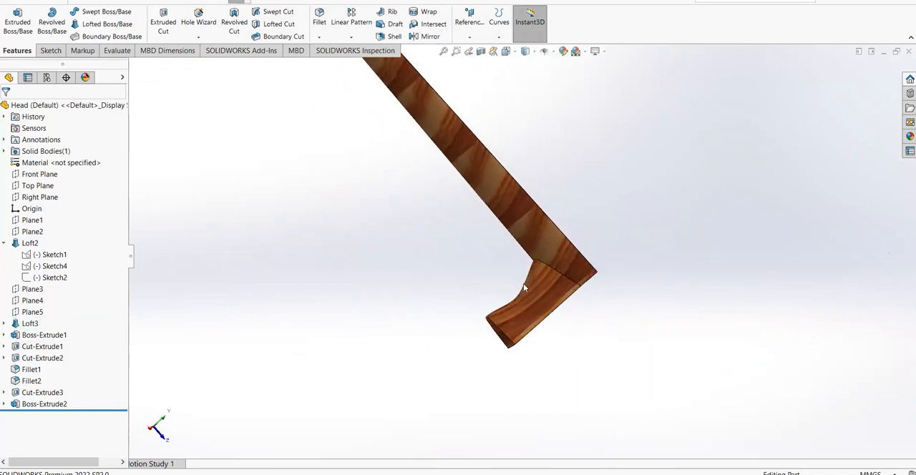
{"action": "scroll", "coordinate": [443, 338], "scroll_direction": "up", "scroll_amount": 1}
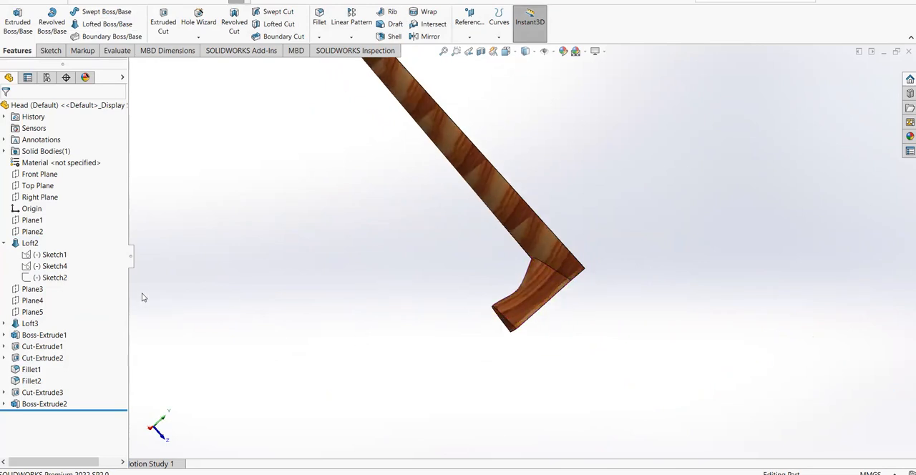
Highlight Loft3 and examine its profile sketches along the curved heel of the neck
{"action": "left_click", "coordinate": [503, 316]}
{"action": "middle_click_drag", "start_coordinate": [564, 331], "coordinate": [536, 312]}
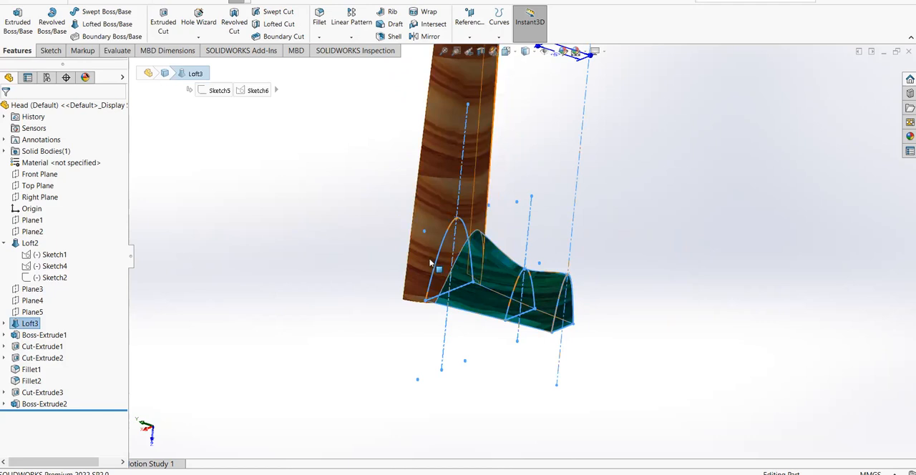
{"action": "left_click", "coordinate": [626, 270]}
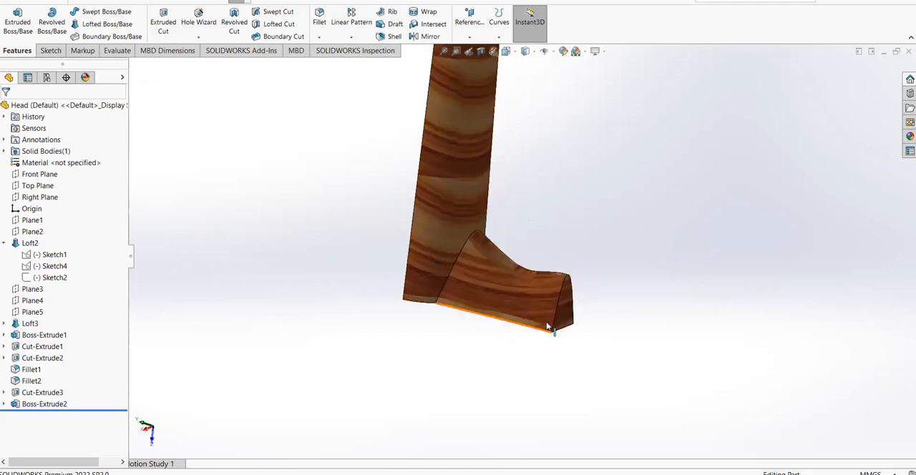
{"action": "left_click", "coordinate": [39, 324]}
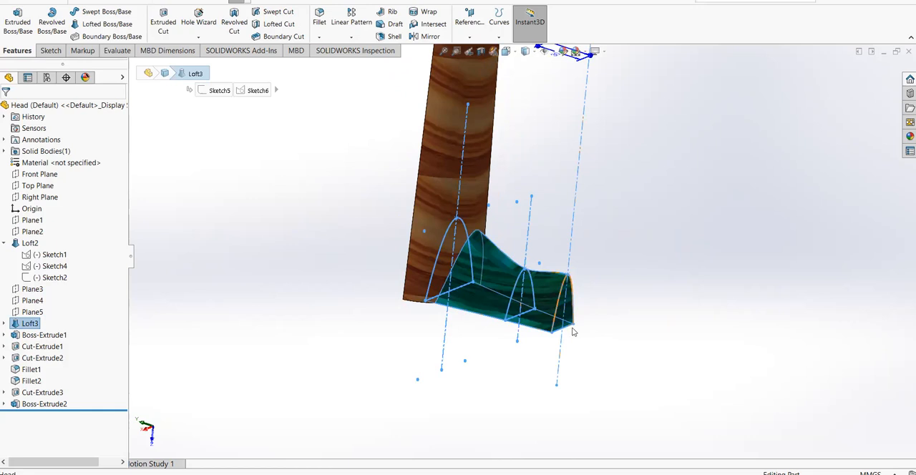
{"action": "left_click", "coordinate": [598, 291]}
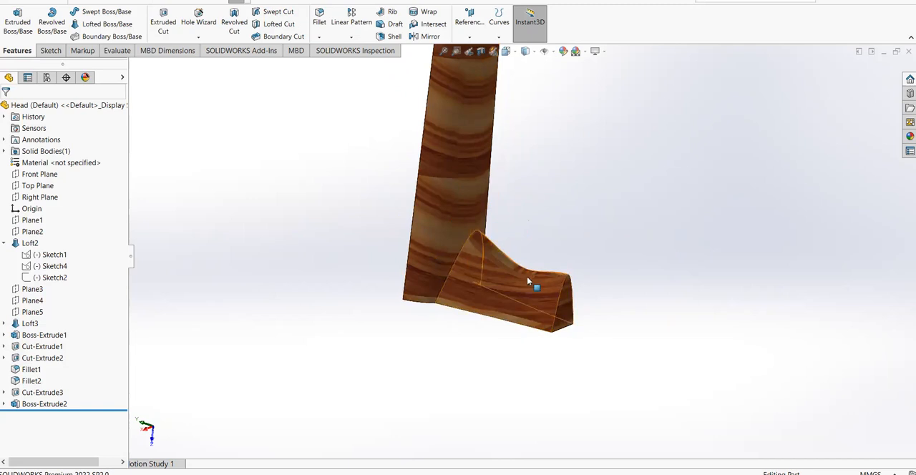
Examine the headstock formed by Boss-Extrude1 from the front and side, including its tilt relative to the neck
{"action": "scroll", "coordinate": [544, 241], "scroll_direction": "up", "scroll_amount": 5}
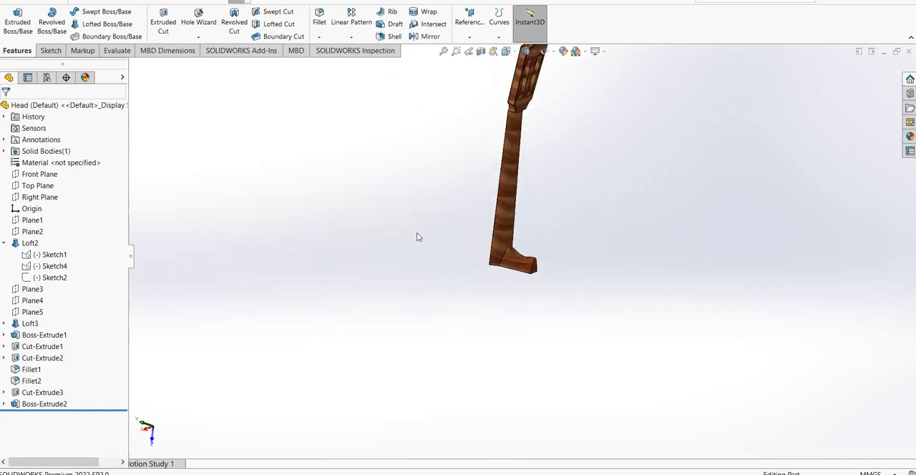
{"action": "left_click", "coordinate": [44, 335]}
{"action": "mouse_move", "coordinate": [452, 238]}
{"action": "middle_mouse_down"}
{"action": "mouse_move", "coordinate": [512, 192]}
{"action": "mouse_move", "coordinate": [612, 167]}
{"action": "mouse_move", "coordinate": [444, 165]}
{"action": "mouse_move", "coordinate": [661, 162]}
{"action": "mouse_move", "coordinate": [574, 178]}
{"action": "middle_mouse_up"}
{"action": "scroll", "coordinate": [574, 178], "scroll_direction": "down", "scroll_amount": 3}
{"action": "scroll", "coordinate": [499, 146], "scroll_direction": "down", "scroll_amount": 2}
{"action": "mouse_move", "coordinate": [556, 221]}
{"action": "middle_mouse_down"}
{"action": "mouse_move", "coordinate": [609, 202]}
{"action": "mouse_move", "coordinate": [566, 244]}
{"action": "mouse_move", "coordinate": [563, 264]}
{"action": "mouse_move", "coordinate": [594, 236]}
{"action": "middle_mouse_up"}
{"action": "left_click", "coordinate": [603, 232]}
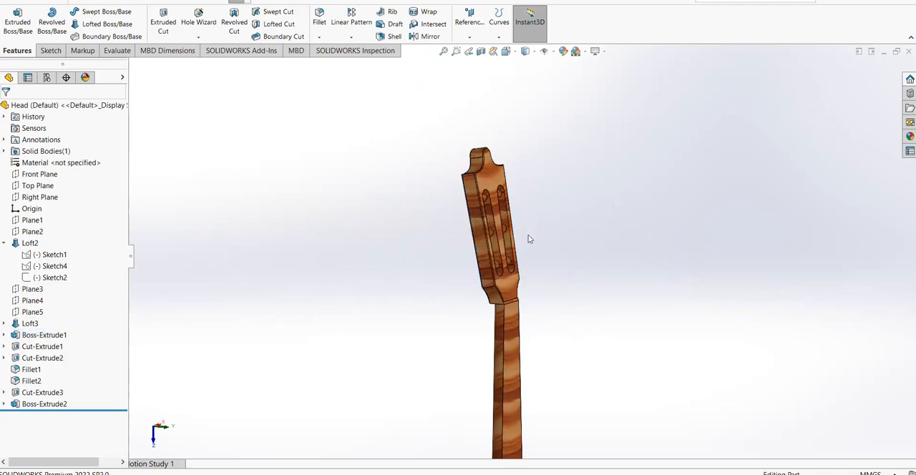
{"action": "middle_click_drag", "start_coordinate": [529, 239], "coordinate": [523, 327]}
{"action": "mouse_move", "coordinate": [551, 276]}
{"action": "middle_mouse_down"}
{"action": "mouse_move", "coordinate": [581, 317]}
{"action": "mouse_move", "coordinate": [511, 375]}
{"action": "middle_mouse_up"}
{"action": "middle_click_drag", "start_coordinate": [520, 287], "coordinate": [501, 237]}
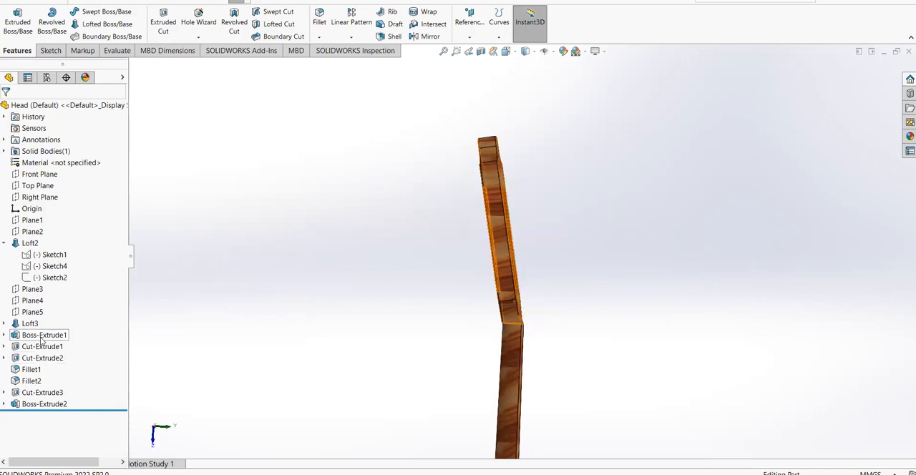
Expand Boss-Extrude1 and highlight Plane5 and Sketch8 to examine where the headstock profile lies
{"action": "left_click", "coordinate": [43, 335]}
{"action": "left_click", "coordinate": [5, 335]}
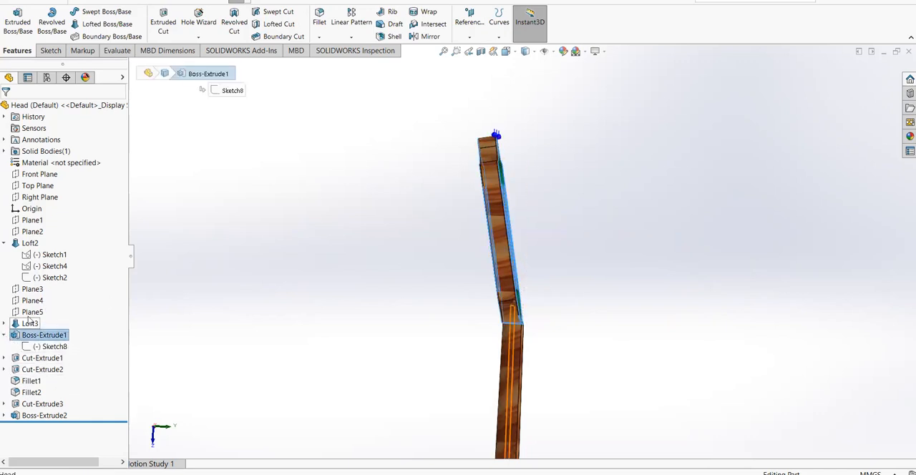
{"action": "left_click", "coordinate": [30, 312]}
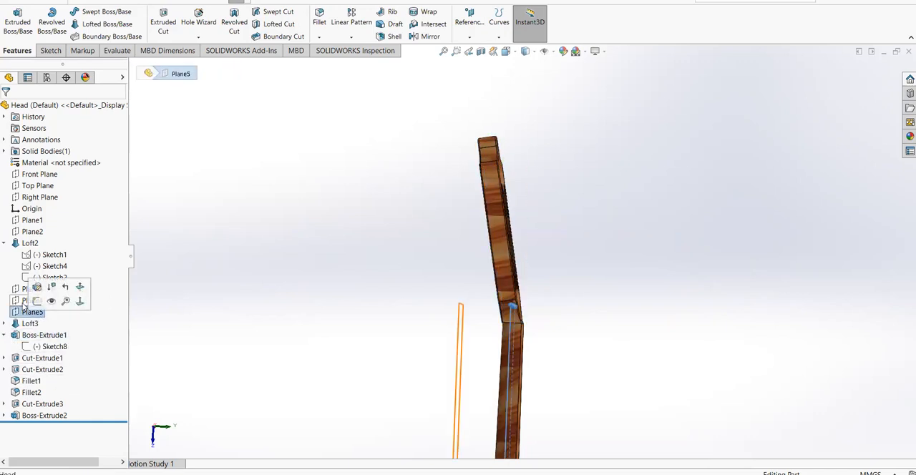
{"action": "left_click", "coordinate": [51, 346]}
{"action": "mouse_move", "coordinate": [302, 327]}
{"action": "middle_mouse_down"}
{"action": "mouse_move", "coordinate": [272, 333]}
{"action": "mouse_move", "coordinate": [308, 328]}
{"action": "middle_mouse_up"}
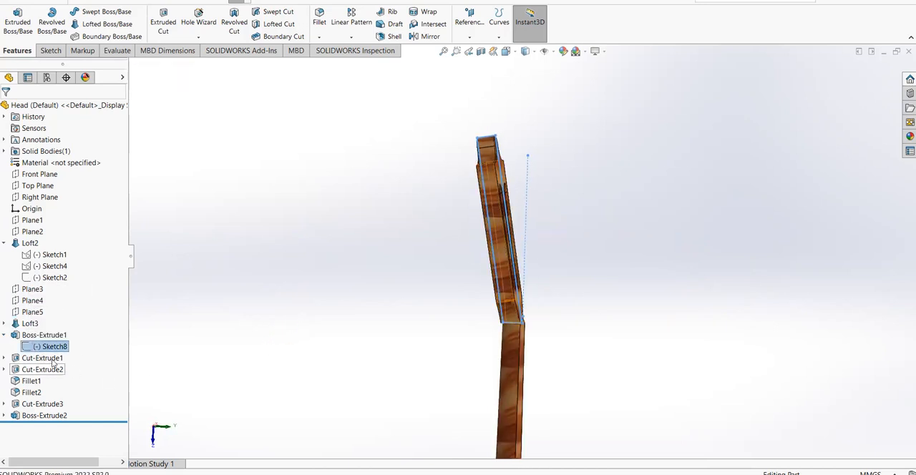
Open Sketch8 for editing, examine the angled headstock side profile normal to the sketch plane, and exit the sketch
{"action": "right_click", "coordinate": [45, 349]}
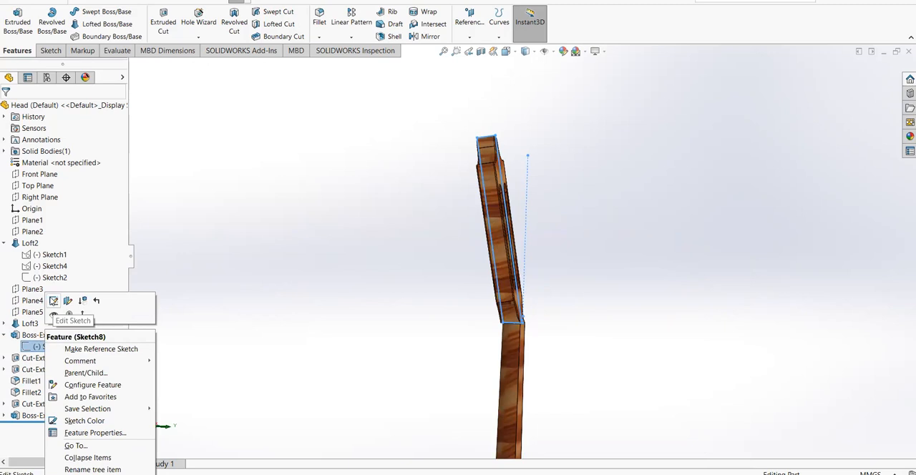
{"action": "left_click", "coordinate": [54, 301]}
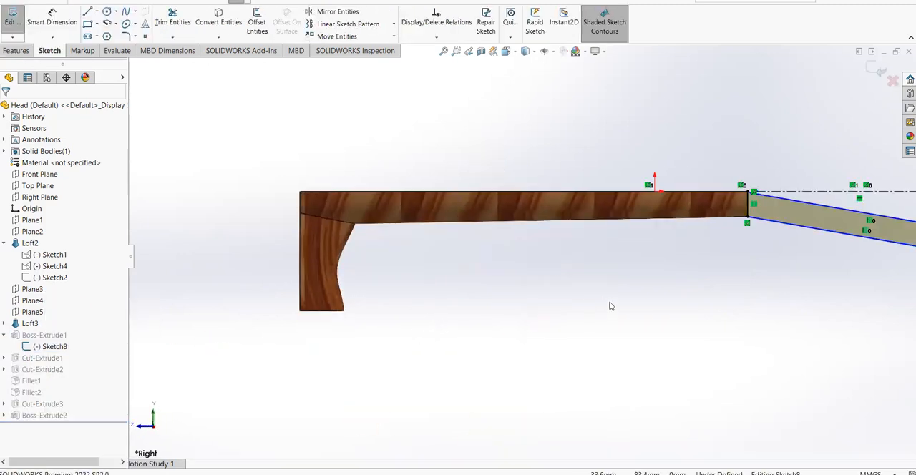
{"action": "mouse_move", "coordinate": [652, 314]}
{"action": "middle_mouse_down"}
{"action": "mouse_move", "coordinate": [589, 323]}
{"action": "mouse_move", "coordinate": [668, 311]}
{"action": "mouse_move", "coordinate": [662, 317]}
{"action": "mouse_move", "coordinate": [630, 300]}
{"action": "mouse_move", "coordinate": [627, 255]}
{"action": "mouse_move", "coordinate": [601, 248]}
{"action": "mouse_move", "coordinate": [613, 237]}
{"action": "middle_mouse_up"}
{"action": "scroll", "coordinate": [768, 246], "scroll_direction": "up", "scroll_amount": 1}
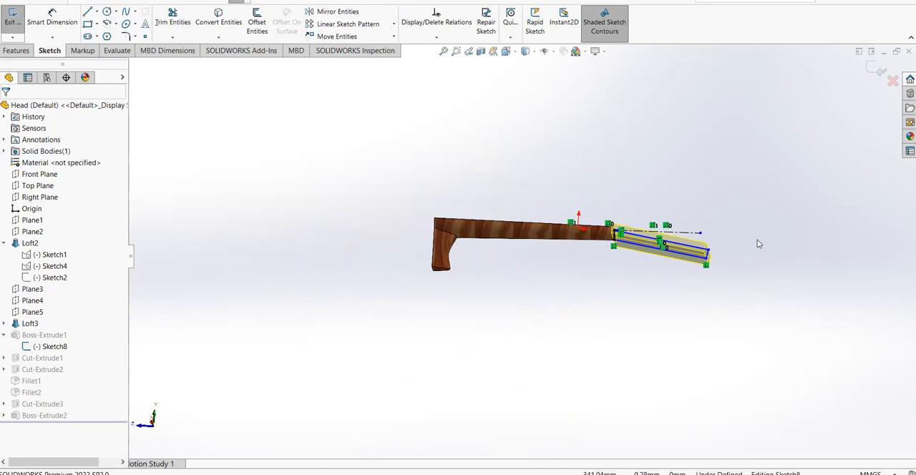
{"action": "scroll", "coordinate": [698, 250], "scroll_direction": "down", "scroll_amount": 4}
{"action": "mouse_move", "coordinate": [627, 249]}
{"action": "middle_mouse_down"}
{"action": "mouse_move", "coordinate": [625, 273]}
{"action": "mouse_move", "coordinate": [608, 270]}
{"action": "middle_mouse_up"}
{"action": "key", "text": "space"}
{"action": "left_click", "coordinate": [458, 293]}
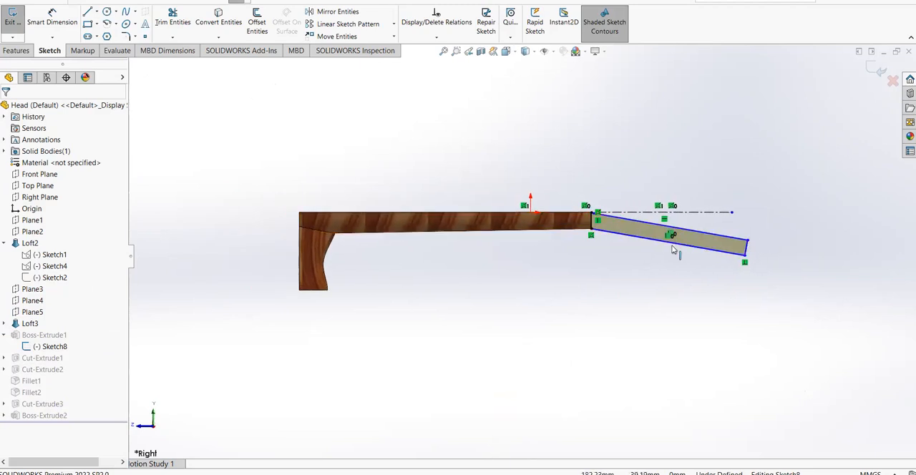
{"action": "left_click", "coordinate": [878, 71]}
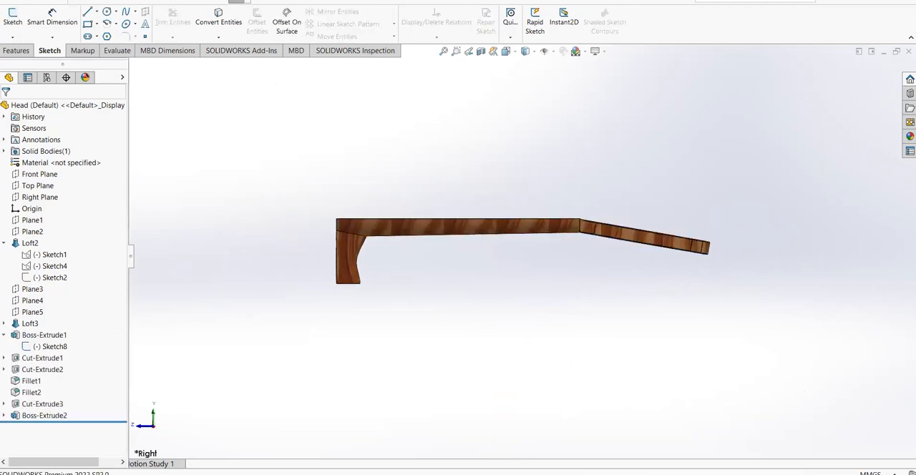
Suppress Cut-Extrude1 with its dependent features and compare the plain headstock block with the reference guitar photo
{"action": "middle_click_drag", "start_coordinate": [521, 287], "coordinate": [532, 265]}
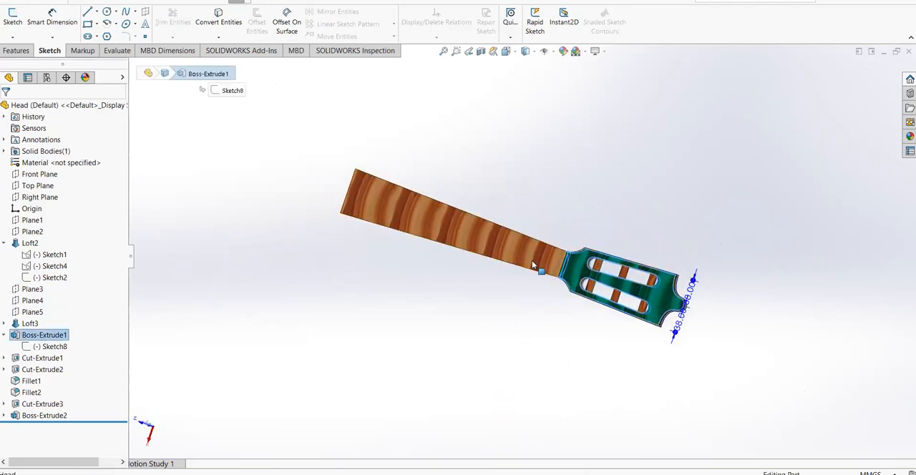
{"action": "right_click", "coordinate": [40, 358]}
{"action": "left_click", "coordinate": [84, 265]}
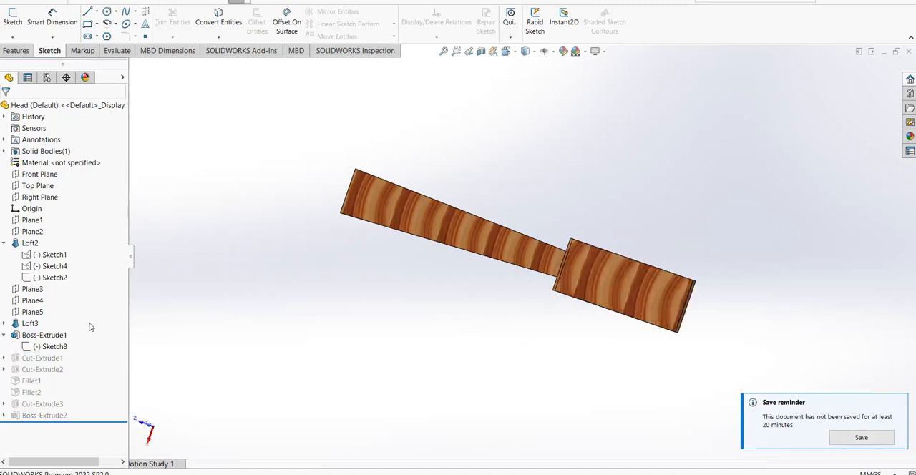
{"action": "middle_click_drag", "start_coordinate": [523, 277], "coordinate": [594, 227]}
{"action": "middle_click_drag", "start_coordinate": [422, 335], "coordinate": [559, 213]}
{"action": "left_click", "coordinate": [350, 474]}
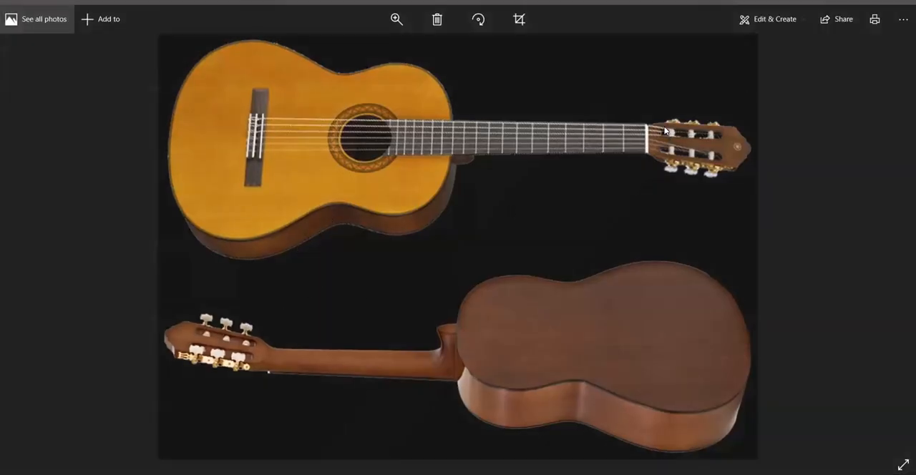
{"action": "left_click", "coordinate": [300, 474]}
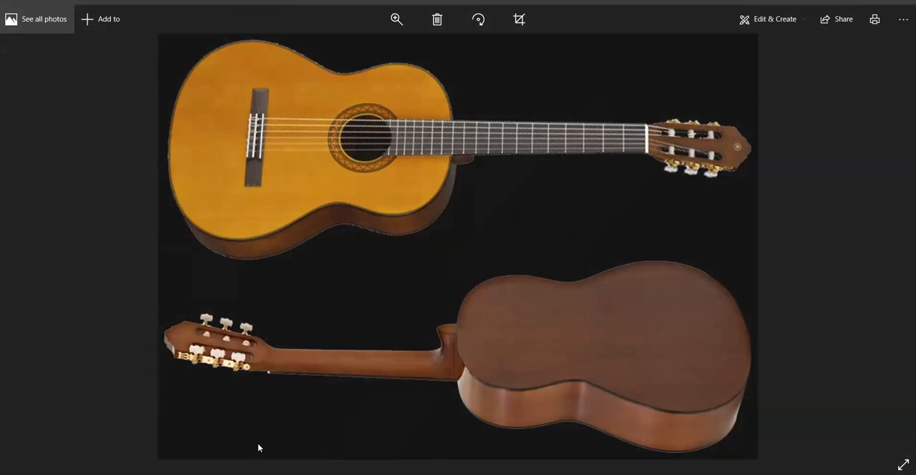
Unsuppress Cut-Extrude1 and highlight its Sketch9 to examine the curved cut at the headstock tip
{"action": "right_click", "coordinate": [47, 359]}
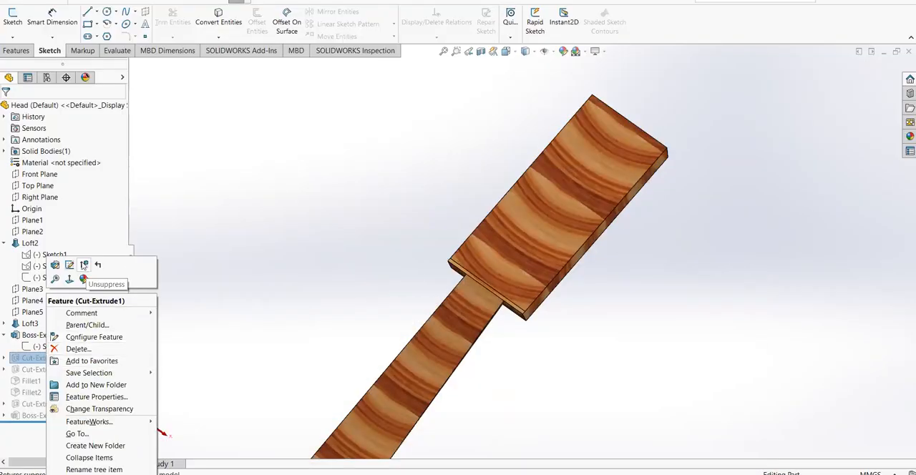
{"action": "left_click", "coordinate": [83, 265]}
{"action": "scroll", "coordinate": [512, 176], "scroll_direction": "down", "scroll_amount": 3}
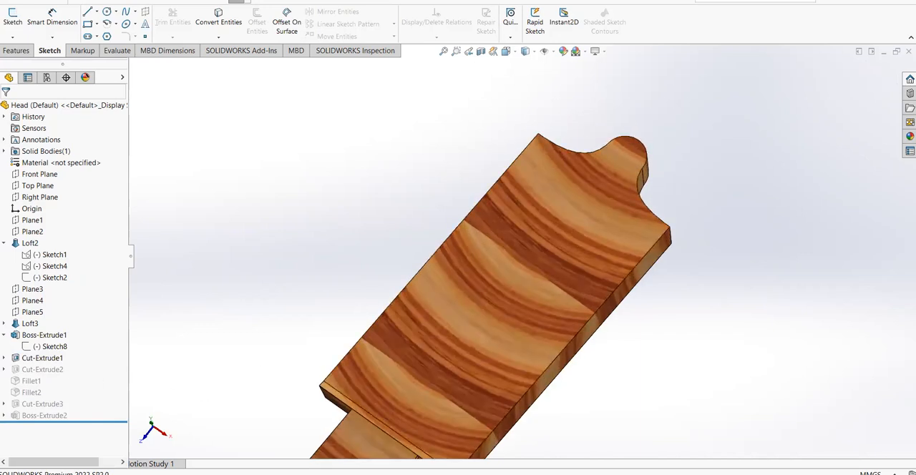
{"action": "left_click", "coordinate": [4, 358]}
{"action": "left_click", "coordinate": [50, 369]}
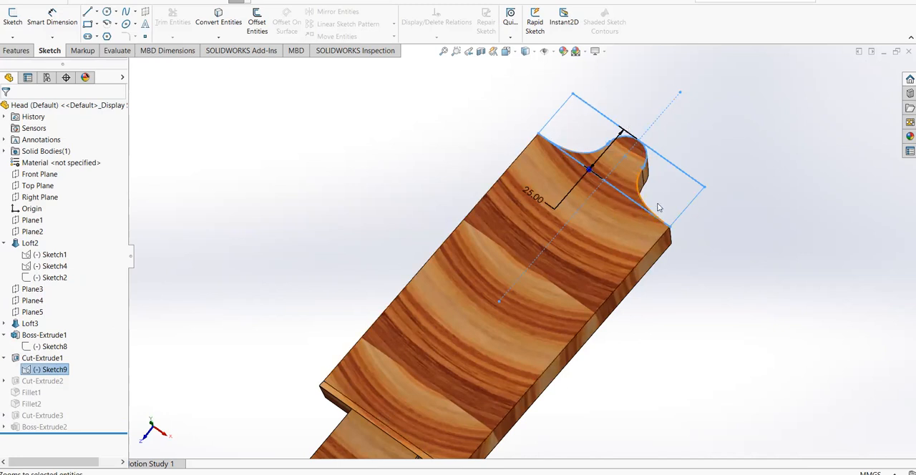
{"action": "left_click", "coordinate": [205, 322]}
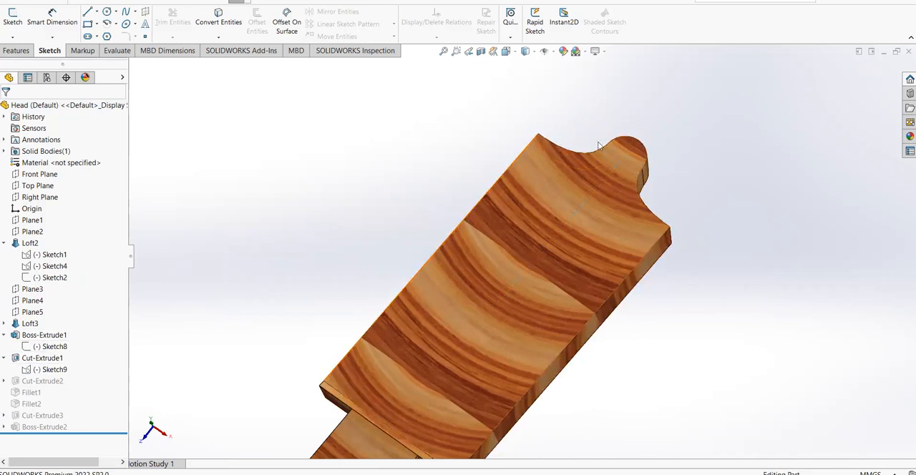
Unsuppress Cut-Extrude2, which shapes the headstock's tapered sides, and expand it to show its sketch
{"action": "left_click", "coordinate": [55, 383]}
{"action": "left_click", "coordinate": [89, 355]}
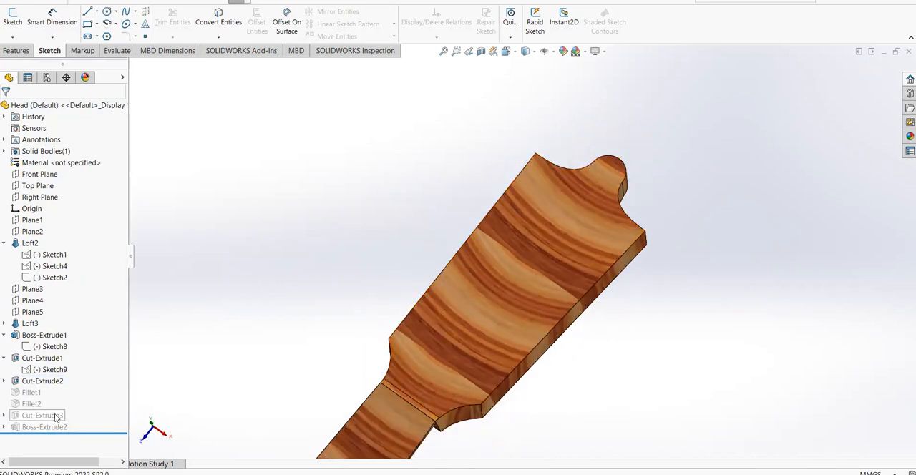
{"action": "left_click", "coordinate": [4, 381]}
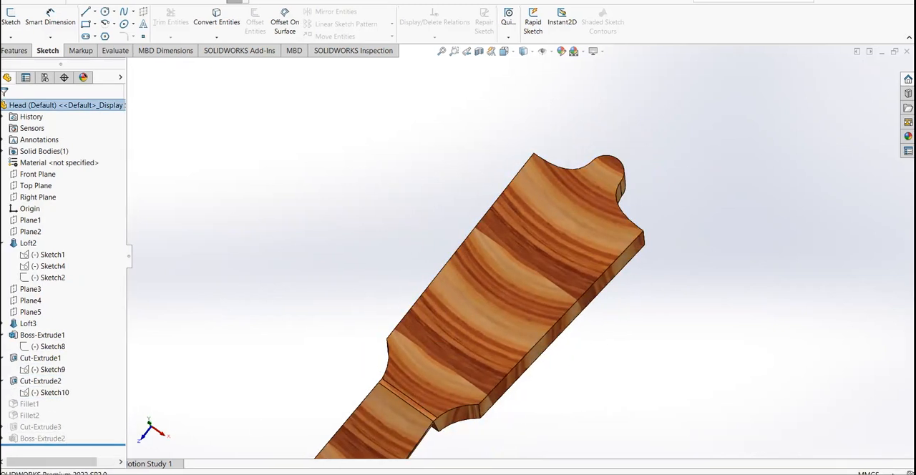
{"action": "left_click", "coordinate": [3, 381]}
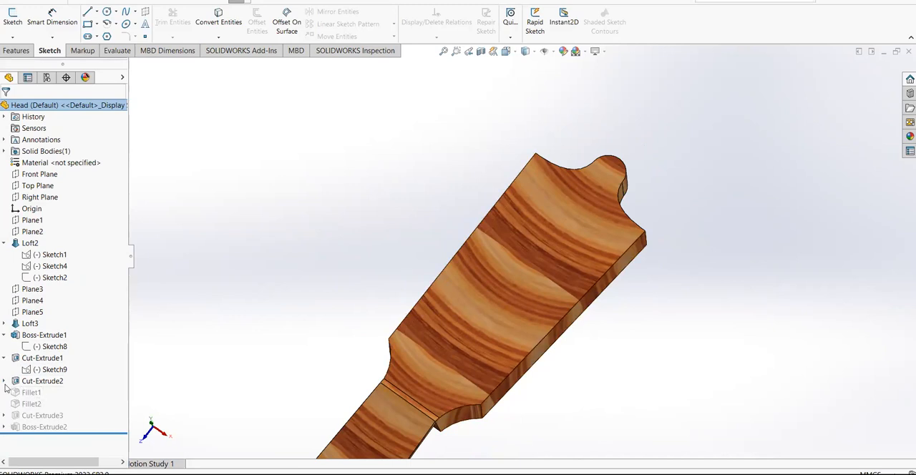
{"action": "left_click", "coordinate": [3, 382]}
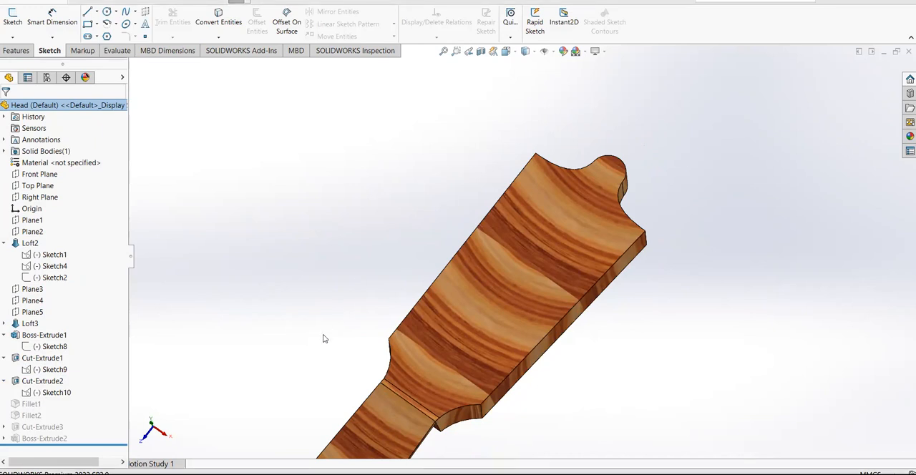
Open Sketch10 for editing, examine the side-taper cut profile face-on, and exit the sketch
{"action": "right_click", "coordinate": [50, 390]}
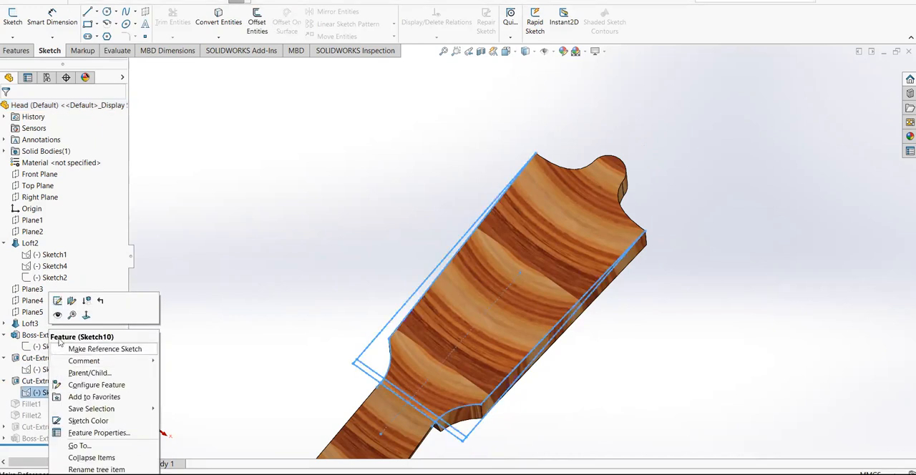
{"action": "left_click", "coordinate": [60, 306]}
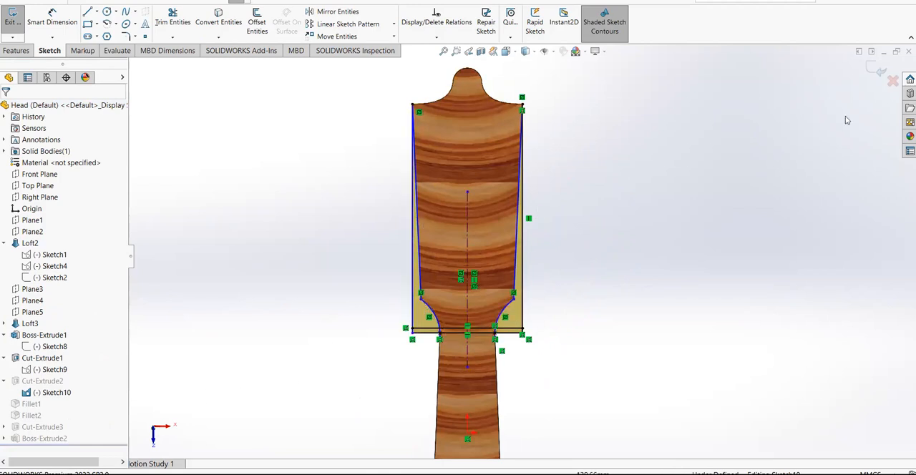
{"action": "scroll", "coordinate": [847, 120], "scroll_direction": "up", "scroll_amount": 1}
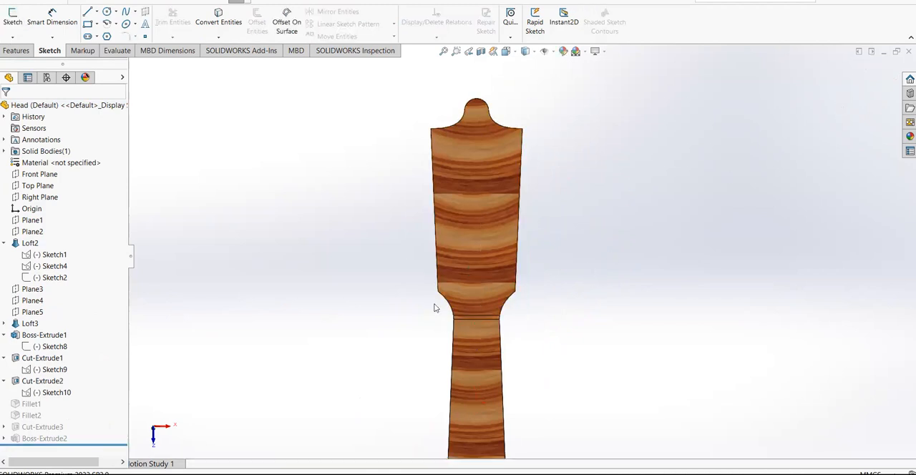
Unsuppress Fillet1 and Fillet2 on the headstock and view the headstock at an angle
{"action": "right_click", "coordinate": [32, 407]}
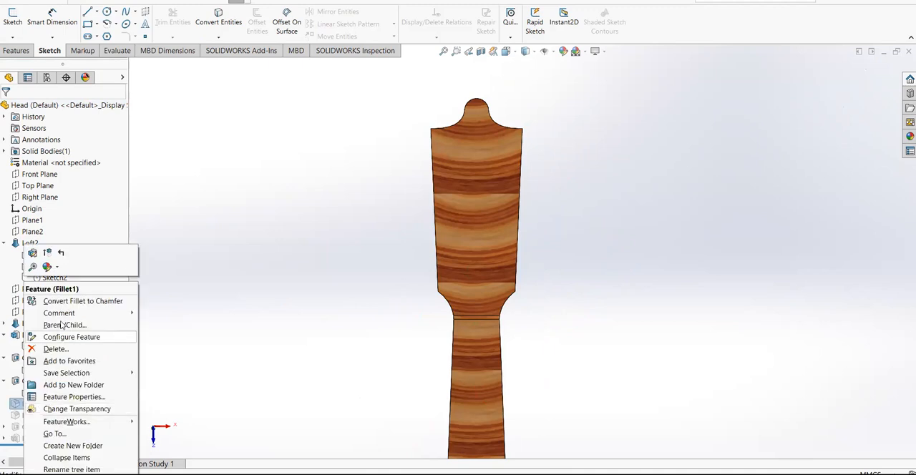
{"action": "left_click", "coordinate": [50, 252]}
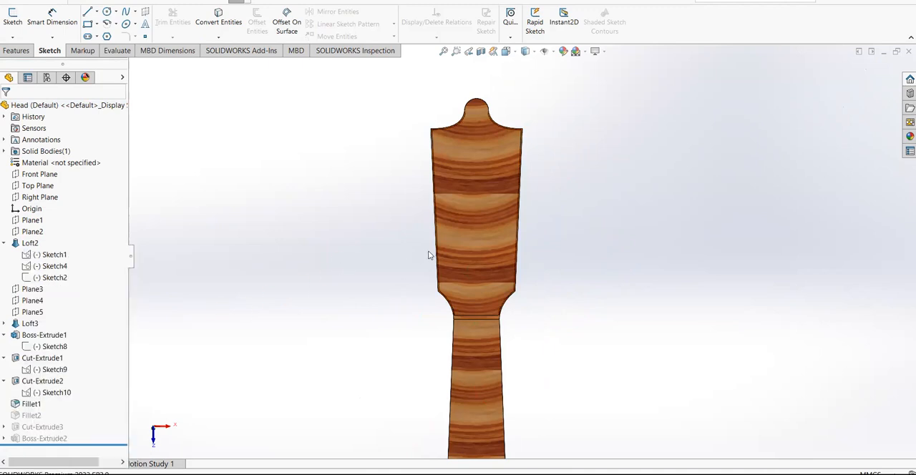
{"action": "middle_click_drag", "start_coordinate": [429, 253], "coordinate": [445, 207]}
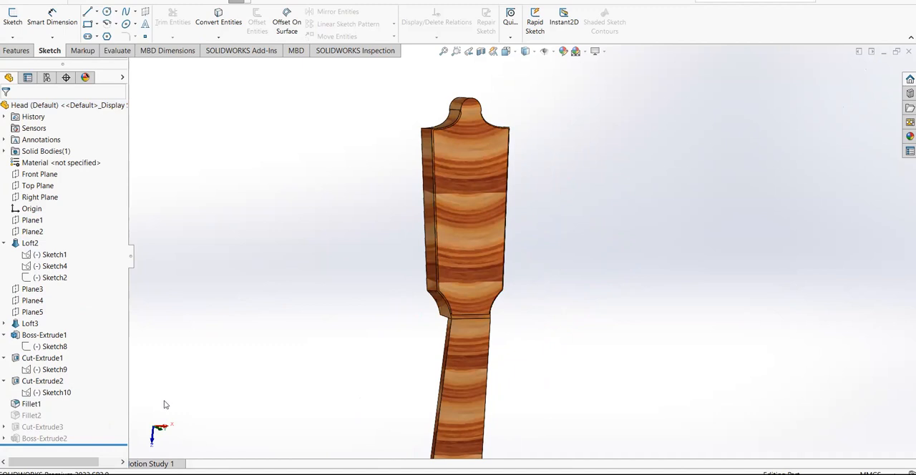
{"action": "right_click", "coordinate": [31, 416]}
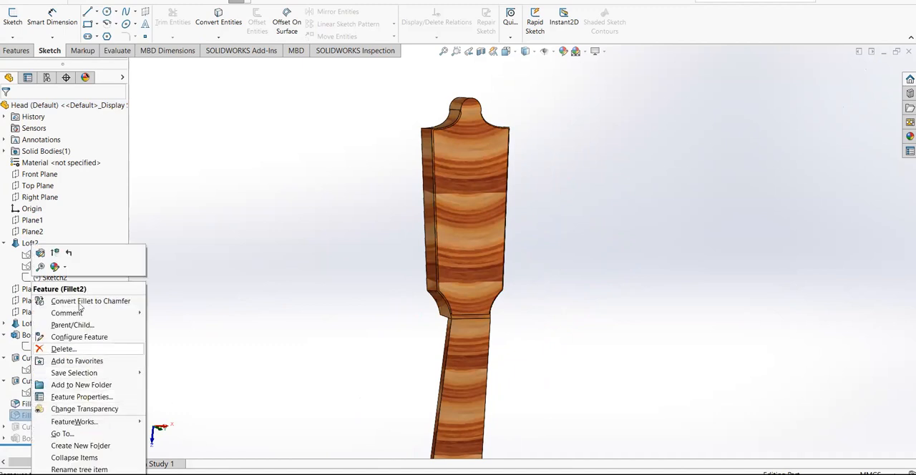
{"action": "left_click", "coordinate": [56, 254]}
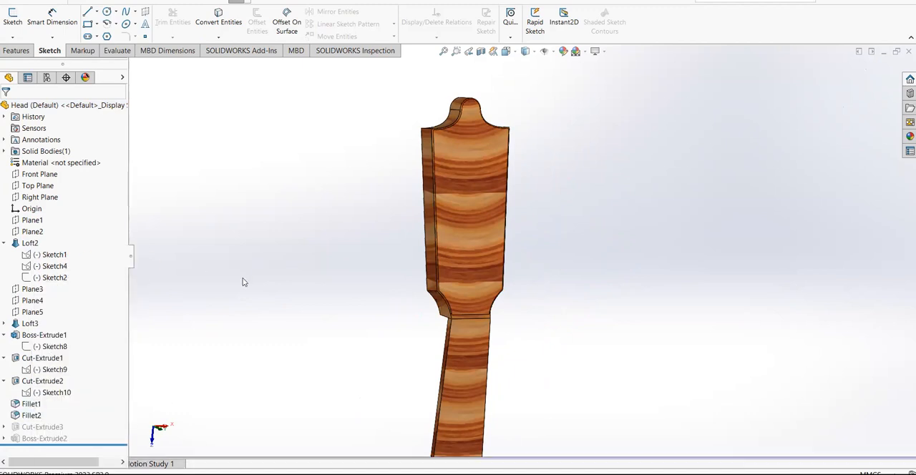
Unsuppress Cut-Extrude3, the two long tuner slots through the headstock, and view them from the front
{"action": "right_click", "coordinate": [49, 428]}
{"action": "left_click", "coordinate": [86, 265]}
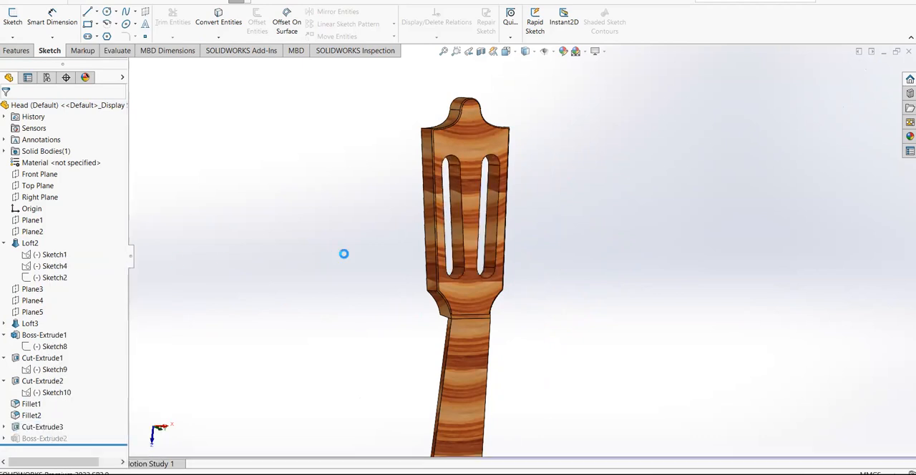
{"action": "middle_click_drag", "start_coordinate": [569, 197], "coordinate": [541, 194]}
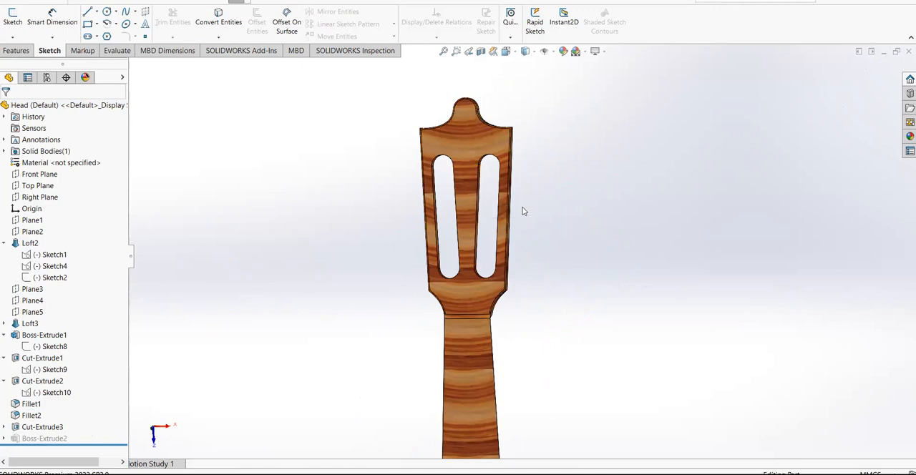
{"action": "left_click", "coordinate": [469, 140]}
{"action": "left_click", "coordinate": [631, 200]}
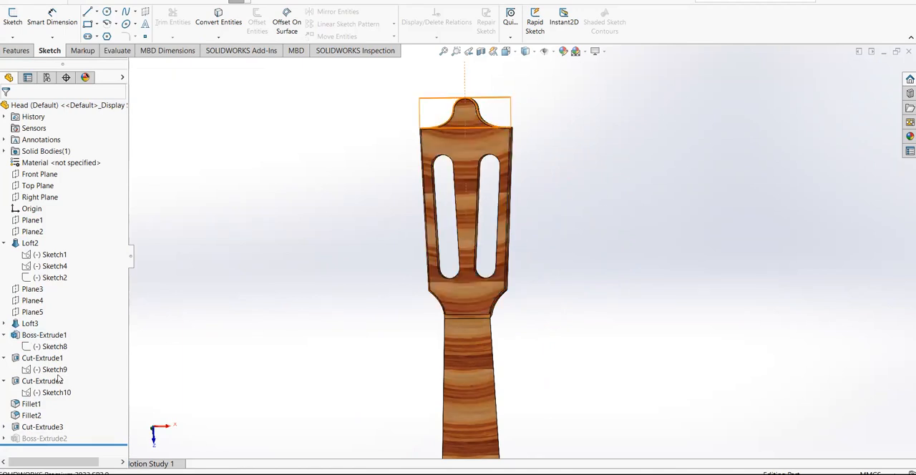
Unsuppress Boss-Extrude2 and examine the cylindrical string rollers across the headstock slots up close
{"action": "right_click", "coordinate": [44, 439]}
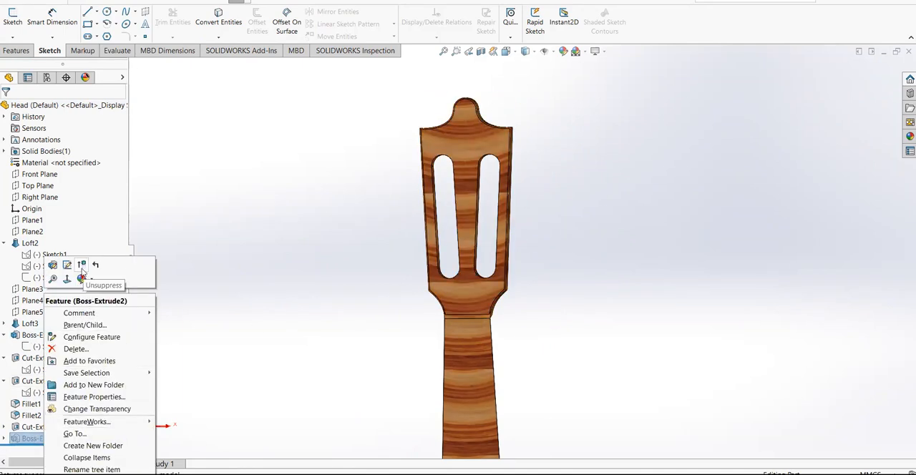
{"action": "left_click", "coordinate": [95, 265]}
{"action": "middle_click_drag", "start_coordinate": [303, 270], "coordinate": [356, 264]}
{"action": "scroll", "coordinate": [468, 159], "scroll_direction": "down", "scroll_amount": 5}
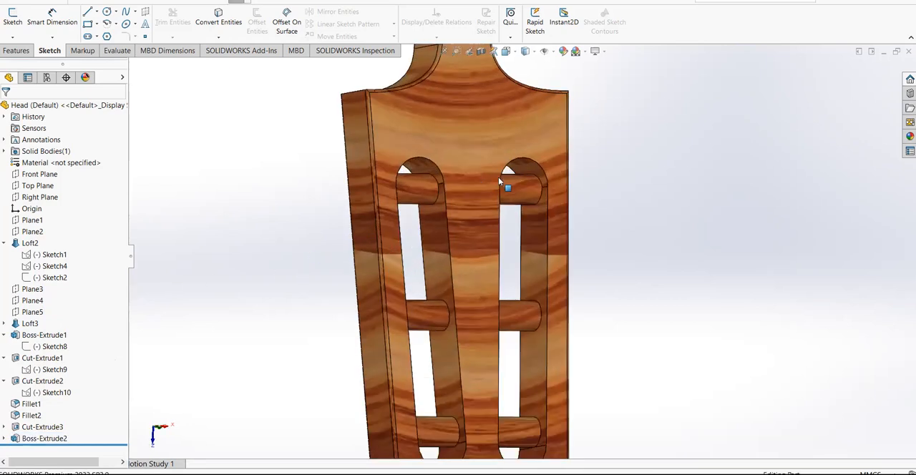
{"action": "left_click", "coordinate": [529, 190]}
{"action": "middle_click_drag", "start_coordinate": [389, 255], "coordinate": [131, 395]}
Expand Boss-Extrude2 and highlight its Sketch12 to examine the roller circles along the headstock's centerline from several angles
{"action": "left_click", "coordinate": [4, 439]}
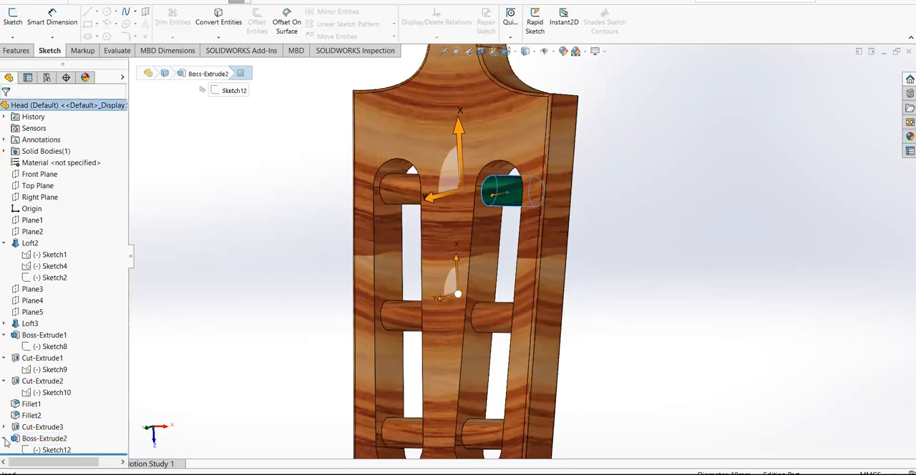
{"action": "left_click", "coordinate": [47, 450]}
{"action": "scroll", "coordinate": [276, 308], "scroll_direction": "up", "scroll_amount": 3}
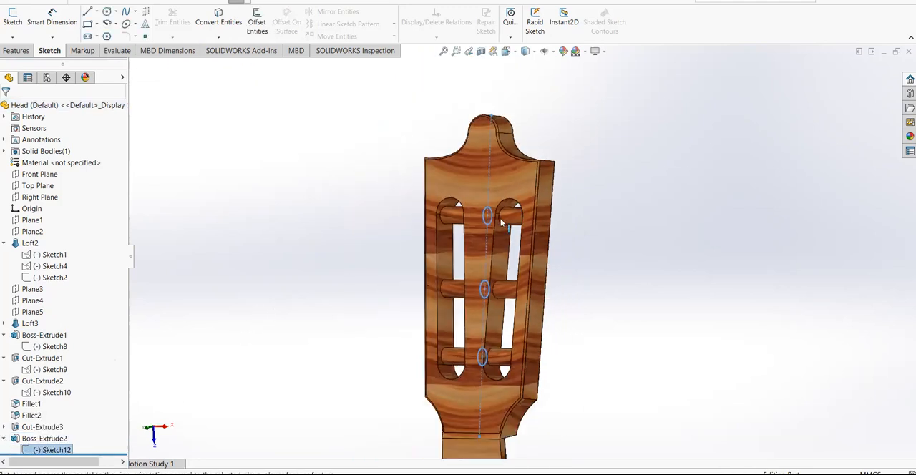
{"action": "middle_click_drag", "start_coordinate": [589, 261], "coordinate": [554, 279]}
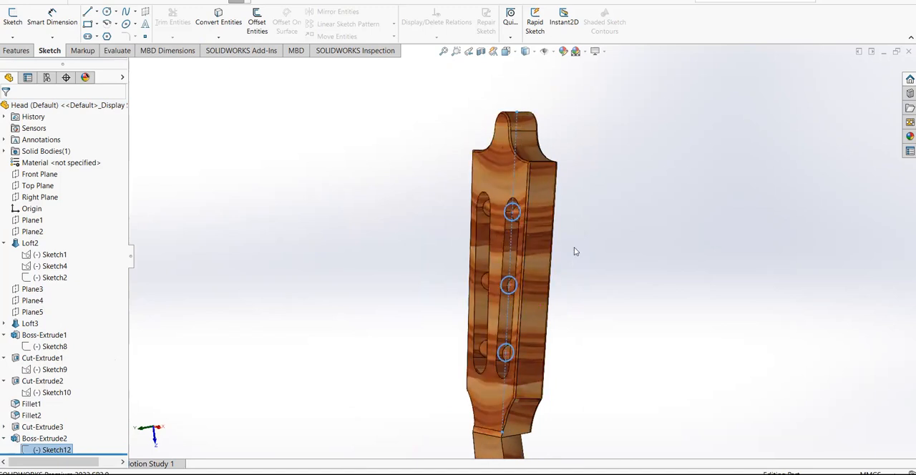
{"action": "middle_click_drag", "start_coordinate": [574, 250], "coordinate": [609, 251]}
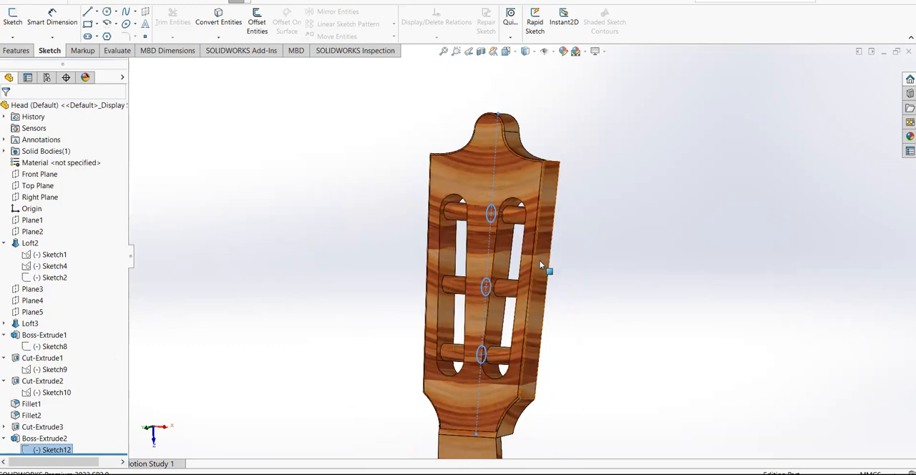
Open Boss-Extrude2 for editing, review its start condition and two Up To Surface directions, and cancel without changes
{"action": "left_click", "coordinate": [44, 438]}
{"action": "right_click", "coordinate": [44, 438]}
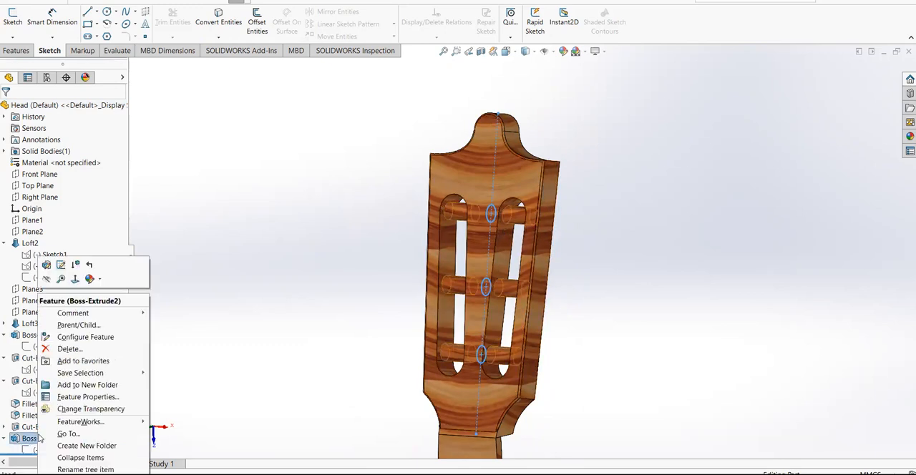
{"action": "left_click", "coordinate": [47, 265]}
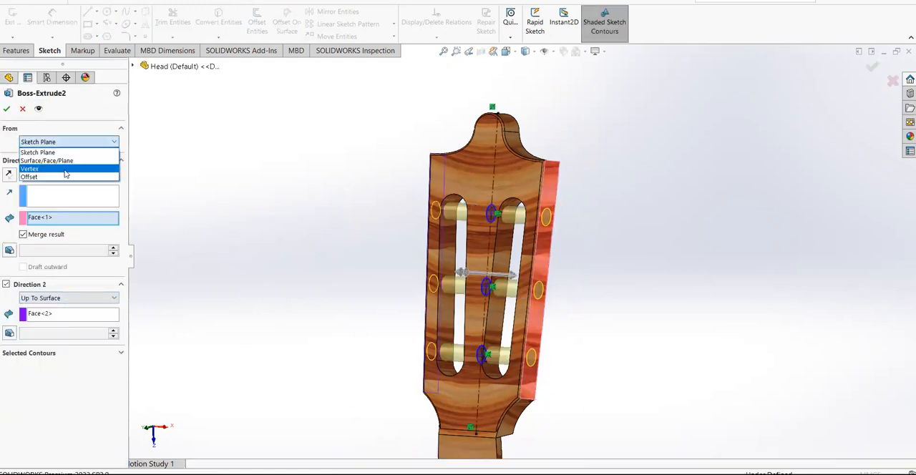
{"action": "left_click", "coordinate": [64, 130]}
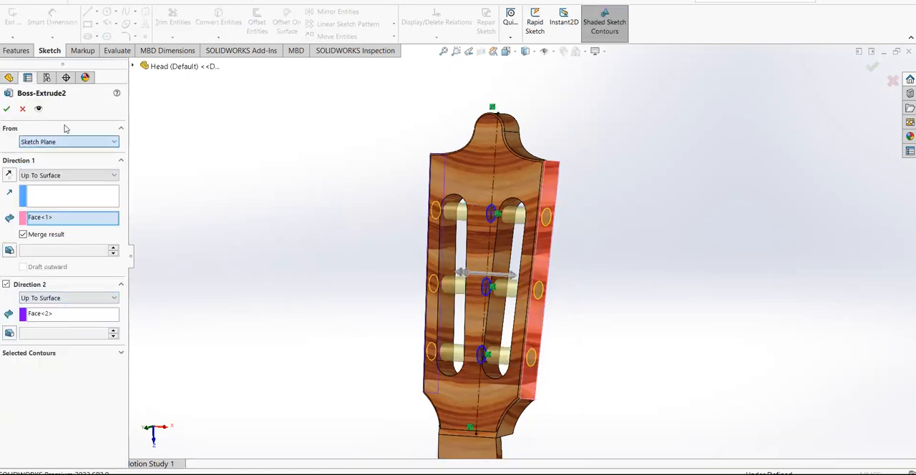
{"action": "left_click", "coordinate": [24, 108]}
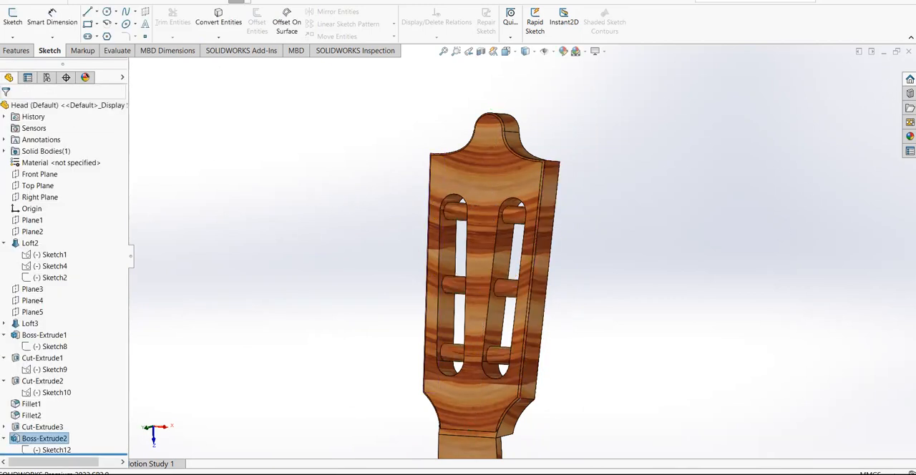
View the completed head at an angle, close the Head part without saving, and return to the Guitar assembly
{"action": "scroll", "coordinate": [666, 254], "scroll_direction": "up", "scroll_amount": 4}
{"action": "middle_click_drag", "start_coordinate": [568, 348], "coordinate": [562, 394]}
{"action": "middle_click_drag", "start_coordinate": [545, 250], "coordinate": [521, 174]}
{"action": "scroll", "coordinate": [461, 134], "scroll_direction": "down", "scroll_amount": 4}
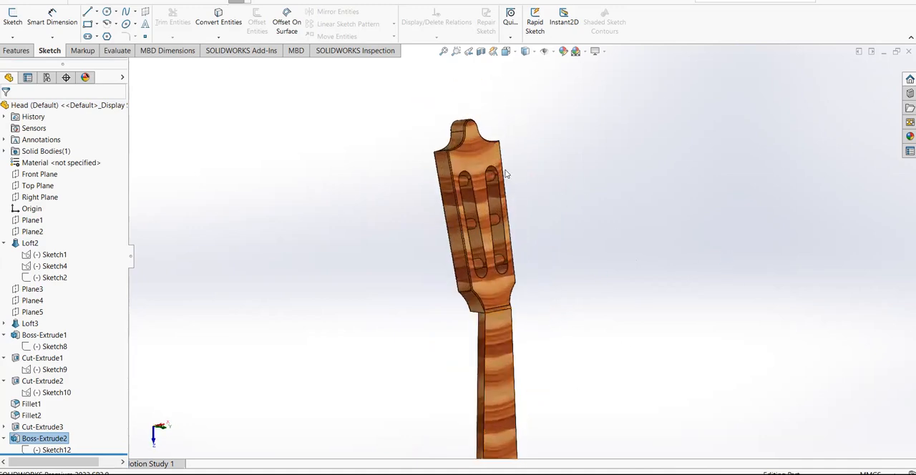
{"action": "left_click", "coordinate": [909, 51]}
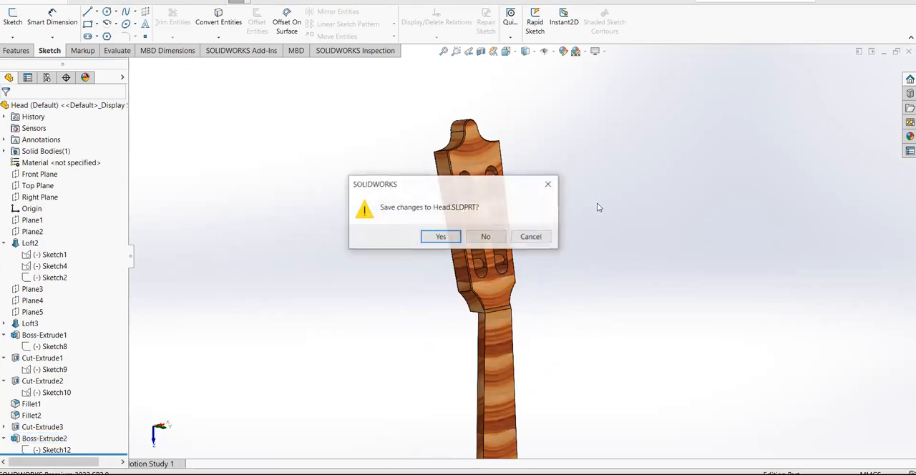
{"action": "left_click", "coordinate": [486, 237]}
{"action": "left_click", "coordinate": [501, 312]}
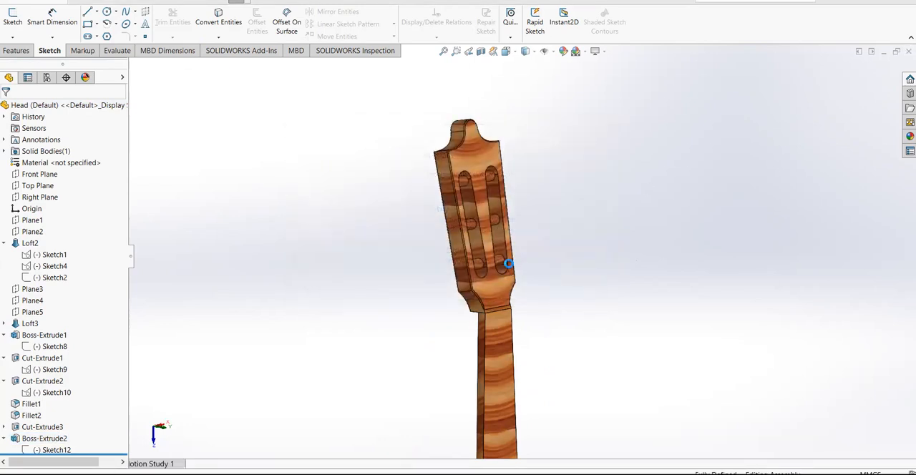
Highlight the Box and the Bridge in the Guitar assembly to see where each component sits, and clear the selection
{"action": "middle_click_drag", "start_coordinate": [635, 235], "coordinate": [681, 214]}
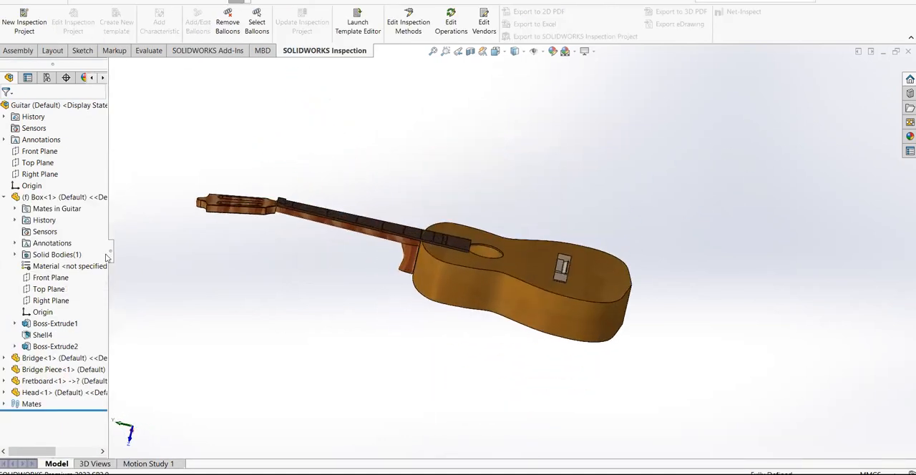
{"action": "left_click", "coordinate": [60, 198]}
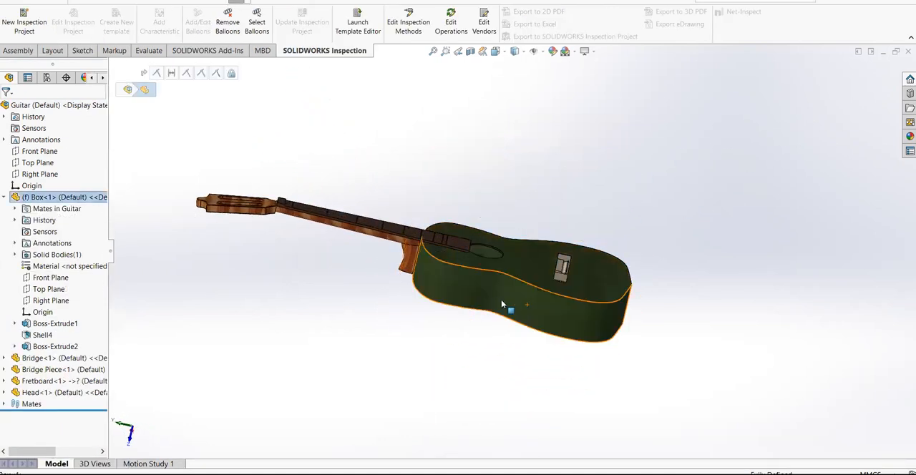
{"action": "left_click", "coordinate": [61, 358]}
{"action": "scroll", "coordinate": [585, 289], "scroll_direction": "down", "scroll_amount": 6}
{"action": "scroll", "coordinate": [581, 315], "scroll_direction": "up", "scroll_amount": 3}
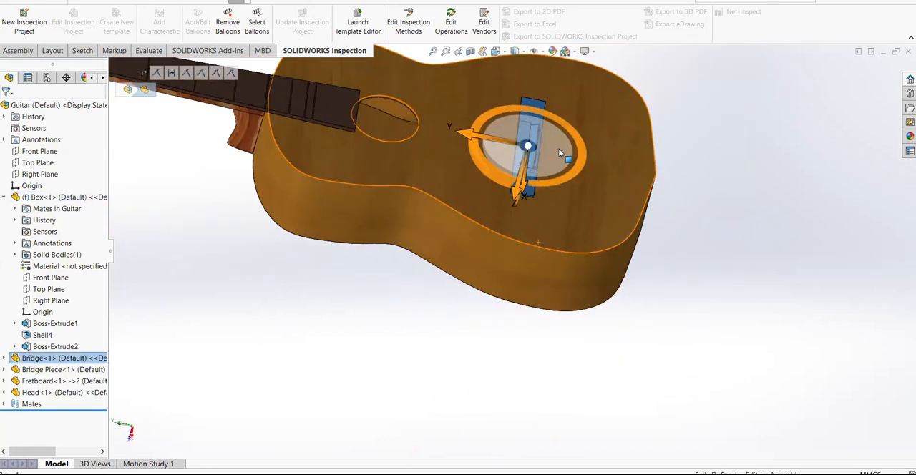
{"action": "key", "text": "Escape"}
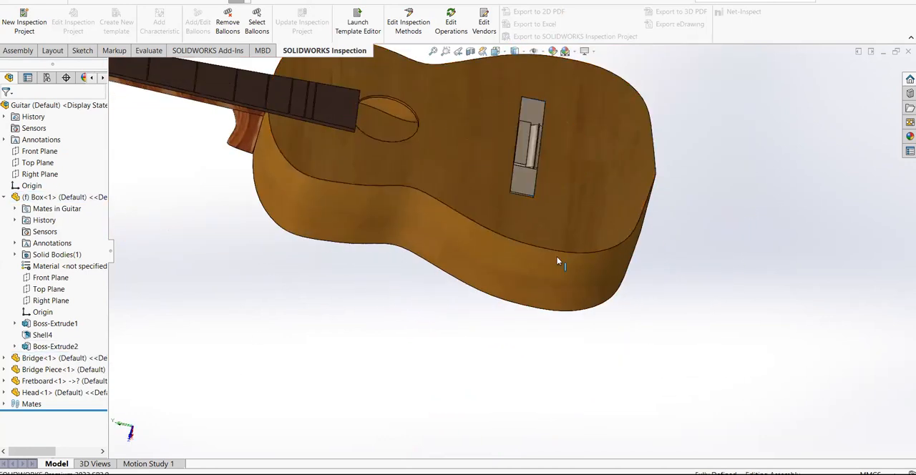
Highlight the Bridge Piece up close, followed by the Fretboard and the Head, to identify these components in the assembly
{"action": "left_click", "coordinate": [63, 369]}
{"action": "scroll", "coordinate": [535, 153], "scroll_direction": "down", "scroll_amount": 5}
{"action": "scroll", "coordinate": [535, 152], "scroll_direction": "down", "scroll_amount": 6}
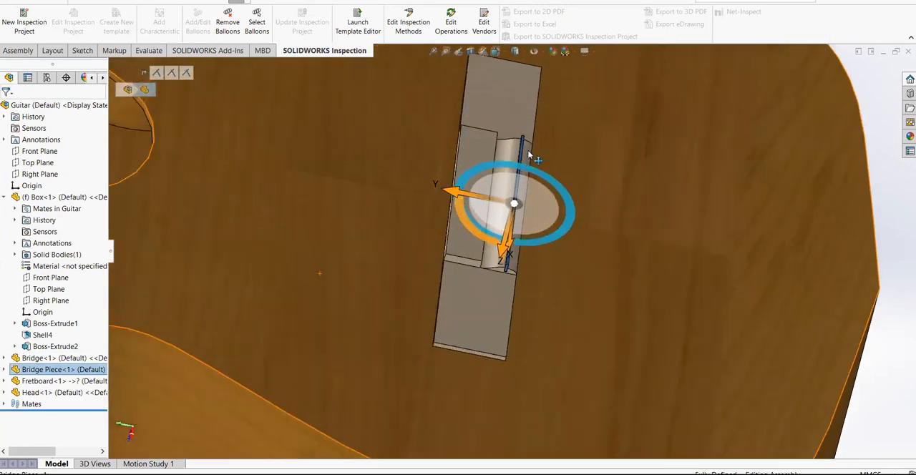
{"action": "scroll", "coordinate": [494, 220], "scroll_direction": "up", "scroll_amount": 4}
{"action": "scroll", "coordinate": [494, 226], "scroll_direction": "up", "scroll_amount": 6}
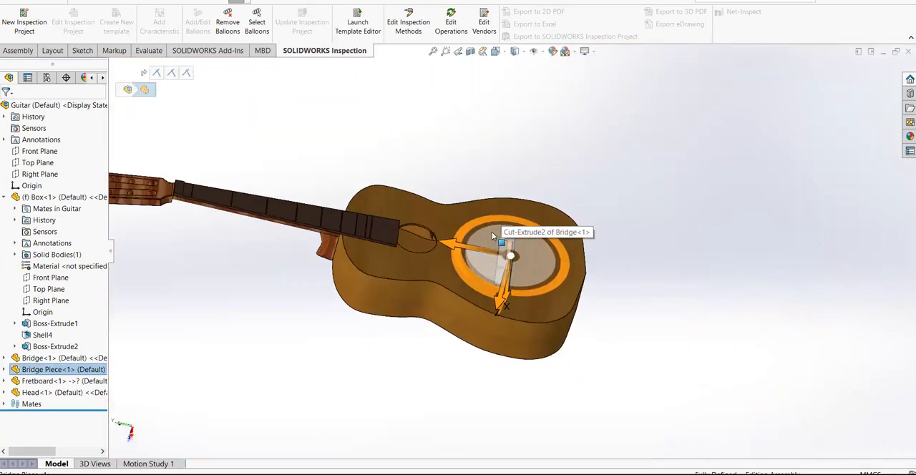
{"action": "left_click", "coordinate": [78, 381]}
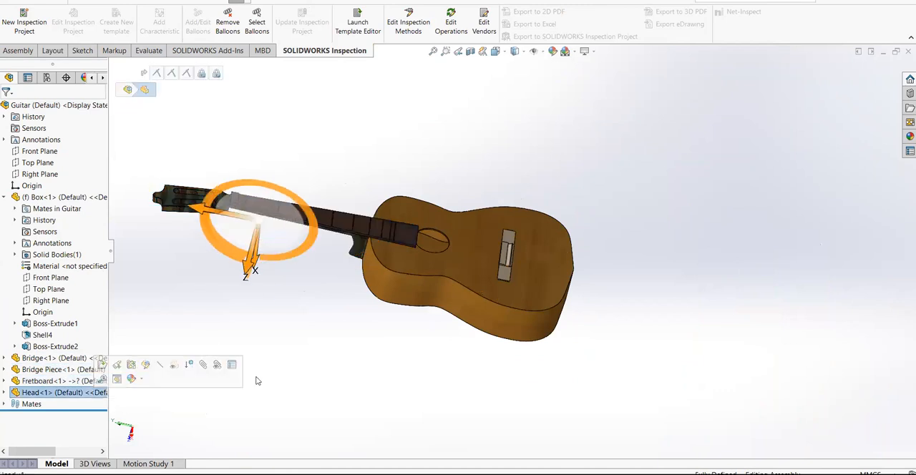
{"action": "left_click", "coordinate": [282, 358]}
Highlight the Box, view the guitar's body and soundhole from a steeper angle, and clear the selection
{"action": "left_click", "coordinate": [82, 201]}
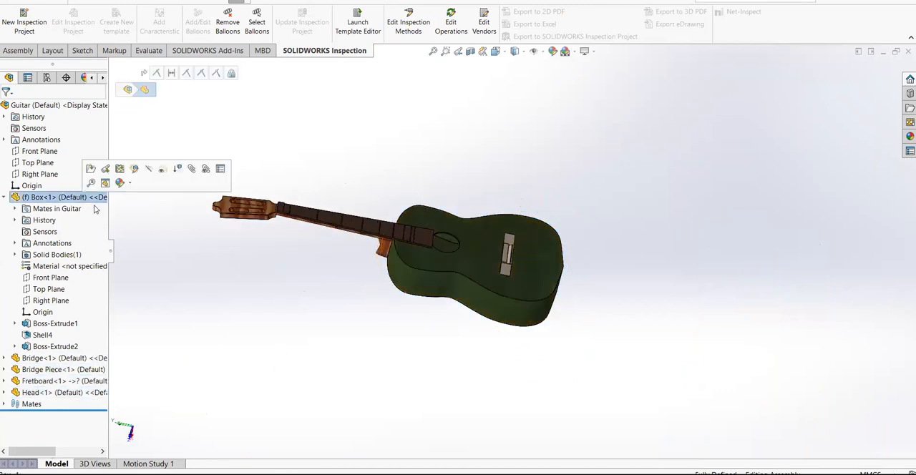
{"action": "middle_click_drag", "start_coordinate": [487, 262], "coordinate": [458, 286]}
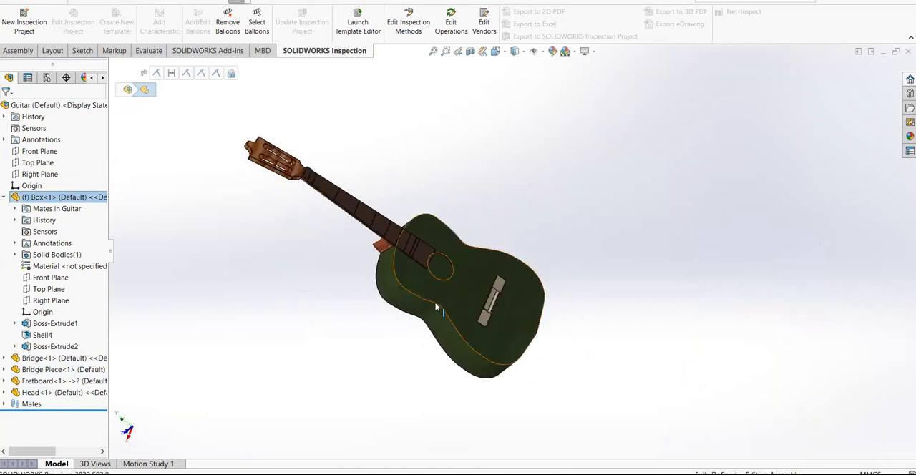
{"action": "scroll", "coordinate": [442, 289], "scroll_direction": "down", "scroll_amount": 3}
{"action": "left_click", "coordinate": [603, 174]}
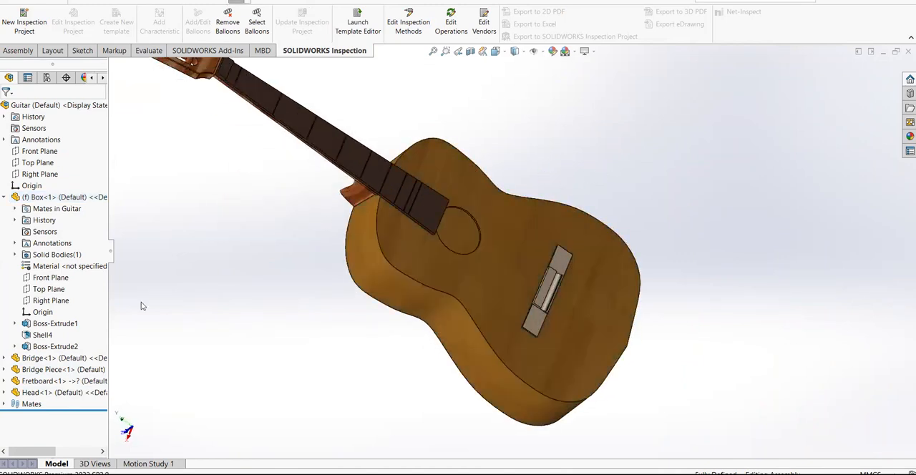
Highlight the Bridge on the body's top face, examine its shape up close, and clear the selection
{"action": "left_click", "coordinate": [86, 358]}
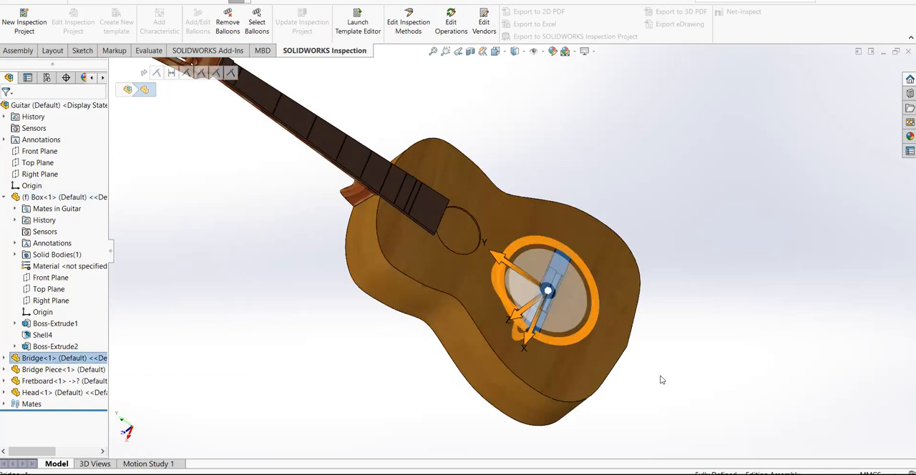
{"action": "middle_click_drag", "start_coordinate": [658, 378], "coordinate": [586, 295]}
{"action": "scroll", "coordinate": [545, 313], "scroll_direction": "down", "scroll_amount": 5}
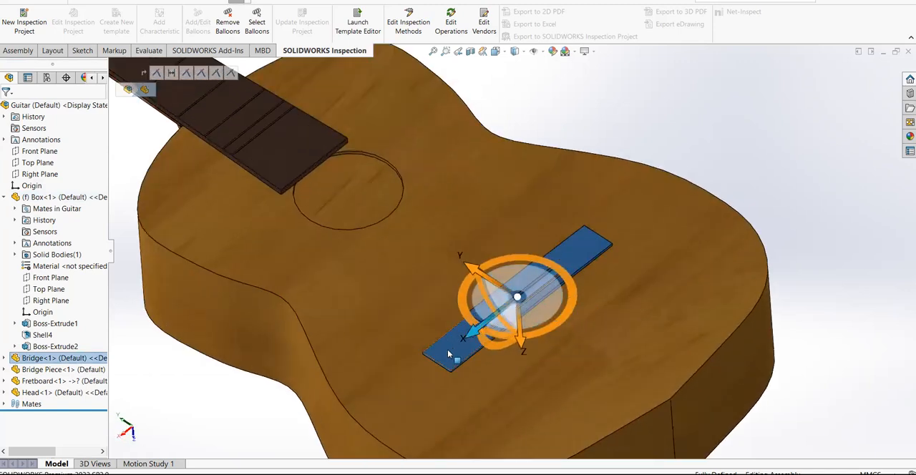
{"action": "scroll", "coordinate": [440, 350], "scroll_direction": "down", "scroll_amount": 2}
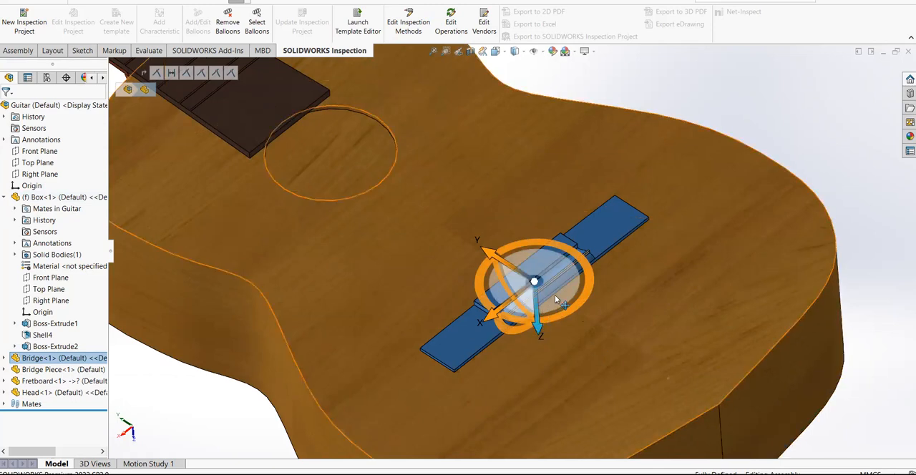
{"action": "scroll", "coordinate": [556, 300], "scroll_direction": "up", "scroll_amount": 4}
{"action": "left_click", "coordinate": [649, 159]}
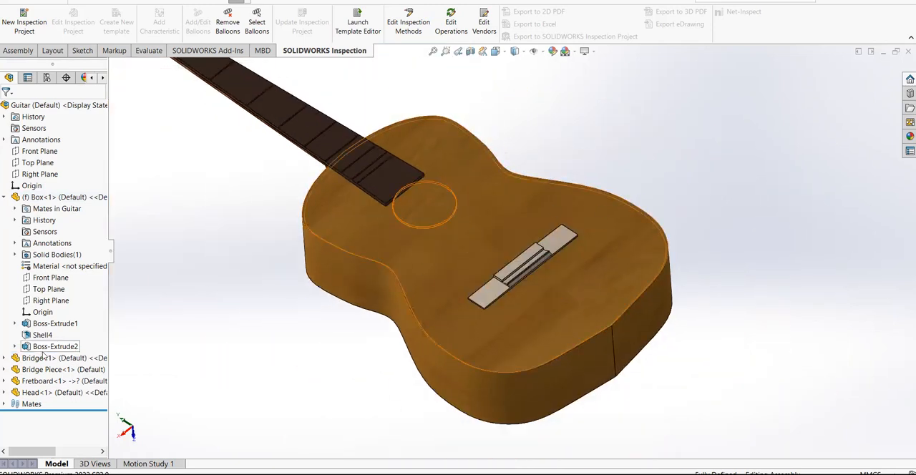
Highlight the Bridge Piece and examine how the thin bar sits in the Bridge's curved recess
{"action": "left_click", "coordinate": [63, 369]}
{"action": "scroll", "coordinate": [469, 280], "scroll_direction": "down", "scroll_amount": 6}
{"action": "middle_click_drag", "start_coordinate": [656, 309], "coordinate": [621, 262]}
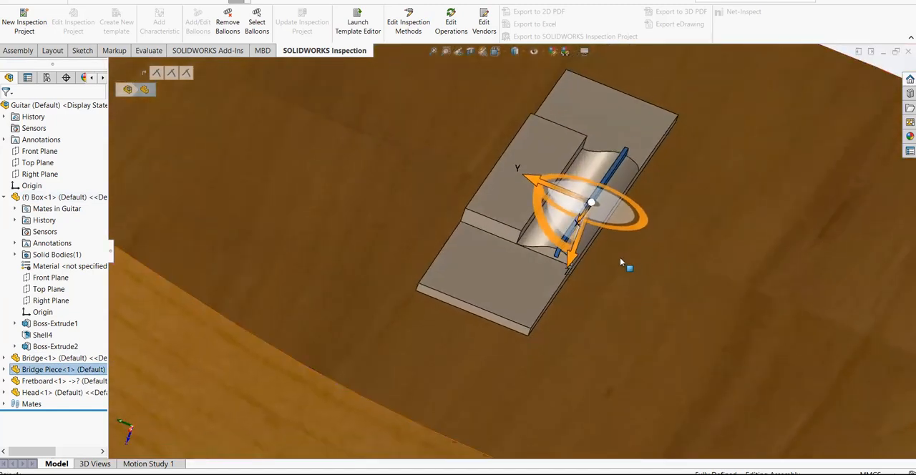
{"action": "scroll", "coordinate": [621, 264], "scroll_direction": "down", "scroll_amount": 5}
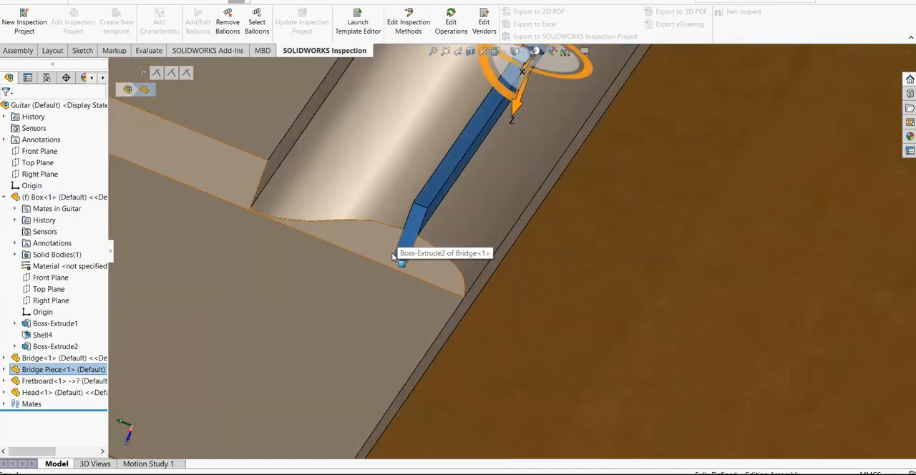
{"action": "scroll", "coordinate": [438, 260], "scroll_direction": "up", "scroll_amount": 1}
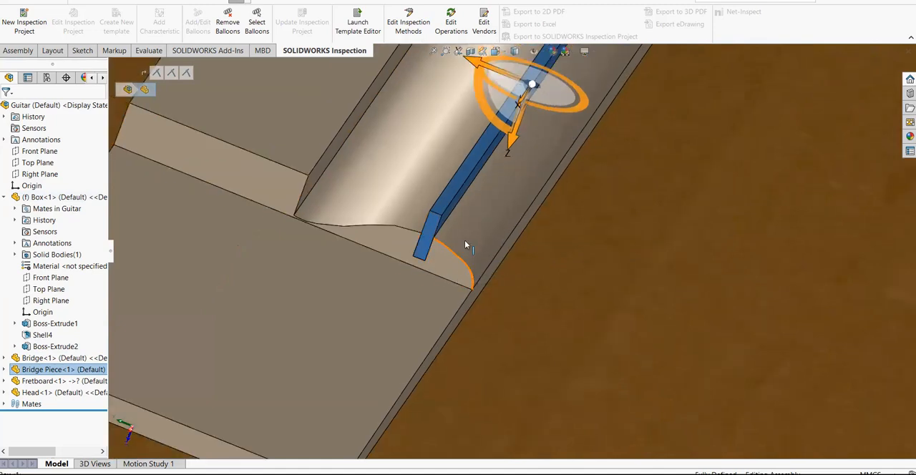
{"action": "scroll", "coordinate": [466, 243], "scroll_direction": "up", "scroll_amount": 5}
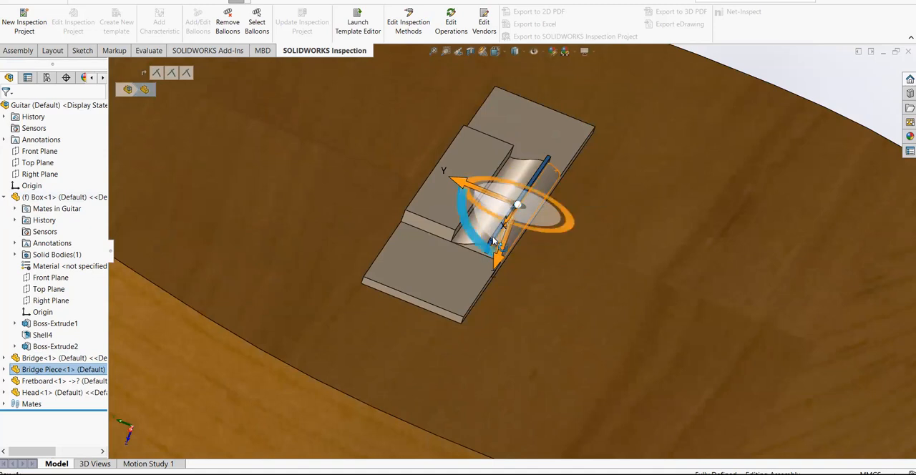
{"action": "scroll", "coordinate": [509, 224], "scroll_direction": "up", "scroll_amount": 6}
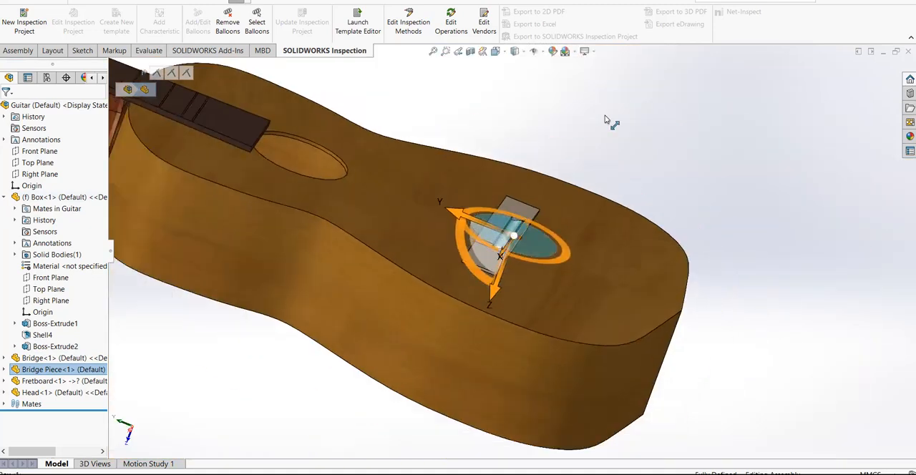
Highlight the Fretboard and the Head in turn to identify them in the assembly, and clear the selection
{"action": "left_click", "coordinate": [572, 165]}
{"action": "scroll", "coordinate": [573, 165], "scroll_direction": "up", "scroll_amount": 1}
{"action": "left_click", "coordinate": [67, 381]}
{"action": "scroll", "coordinate": [340, 179], "scroll_direction": "down", "scroll_amount": 3}
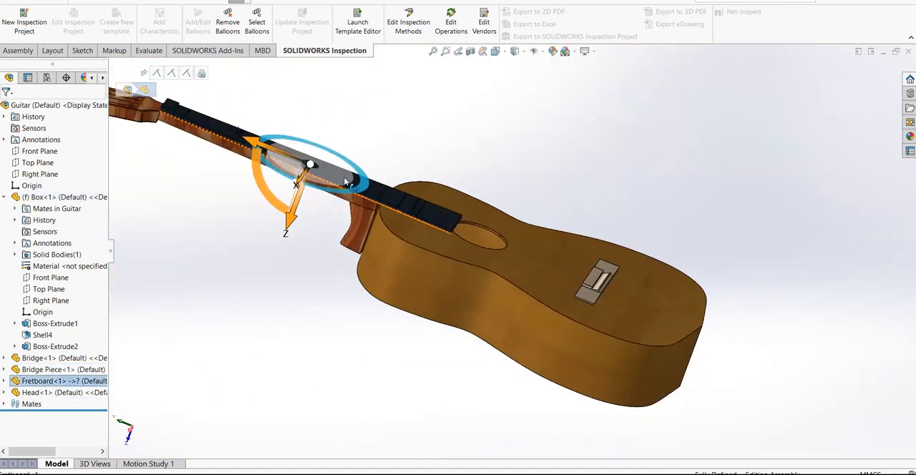
{"action": "left_click", "coordinate": [61, 392]}
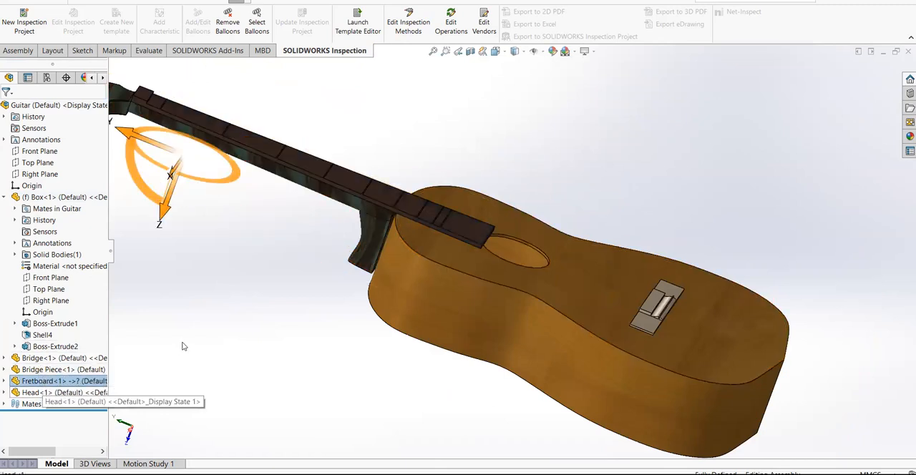
{"action": "scroll", "coordinate": [241, 321], "scroll_direction": "up", "scroll_amount": 2}
{"action": "scroll", "coordinate": [241, 322], "scroll_direction": "up", "scroll_amount": 2}
{"action": "left_click", "coordinate": [66, 381]}
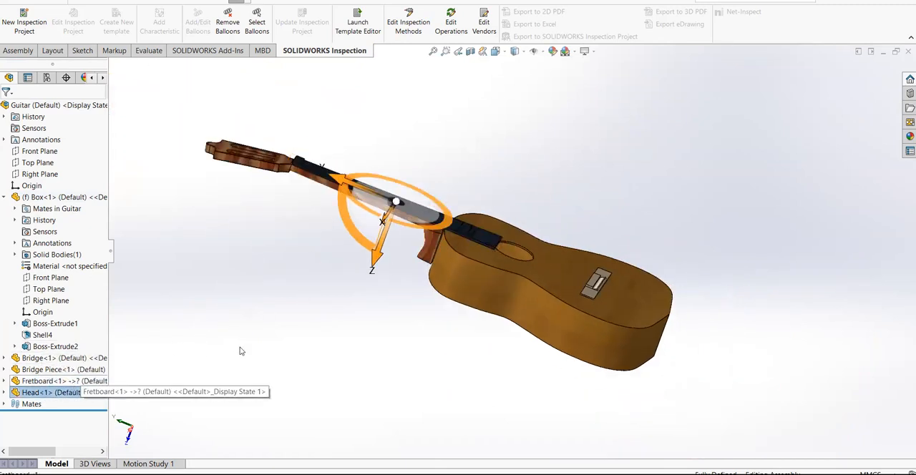
{"action": "left_click", "coordinate": [496, 156]}
Examine from the front and the back how the Fretboard and neck meet the guitar's body
{"action": "middle_click_drag", "start_coordinate": [496, 158], "coordinate": [467, 235]}
{"action": "scroll", "coordinate": [469, 235], "scroll_direction": "down", "scroll_amount": 3}
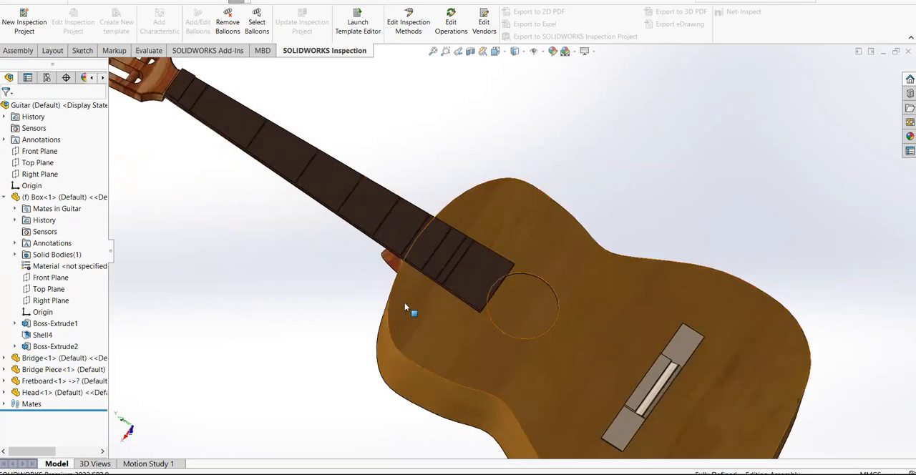
{"action": "middle_click_drag", "start_coordinate": [454, 179], "coordinate": [541, 95]}
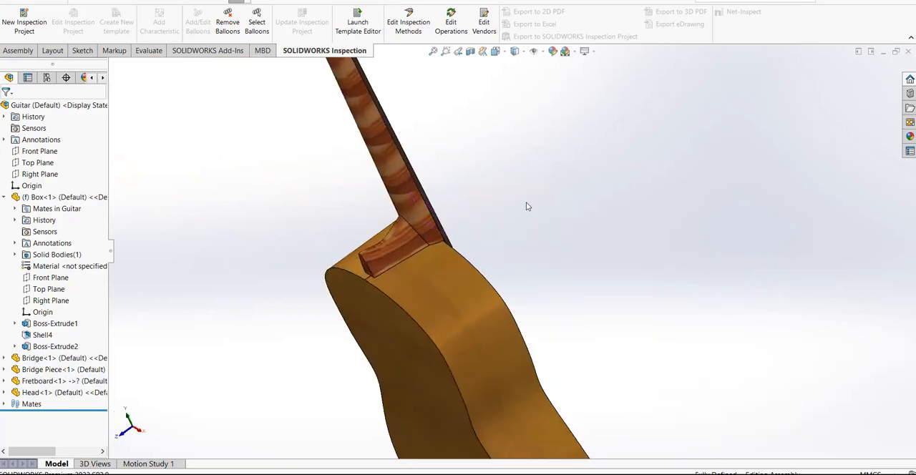
{"action": "middle_click_drag", "start_coordinate": [526, 206], "coordinate": [408, 242]}
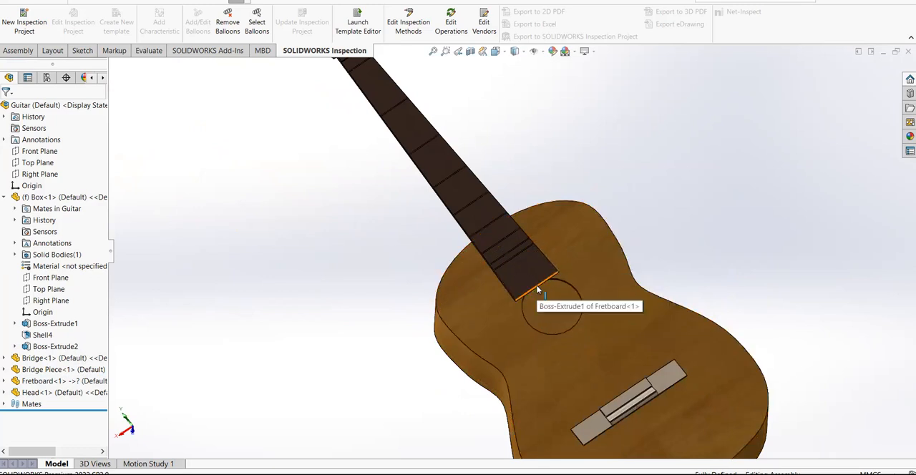
{"action": "scroll", "coordinate": [537, 290], "scroll_direction": "up", "scroll_amount": 3}
{"action": "middle_click_drag", "start_coordinate": [552, 208], "coordinate": [352, 327]}
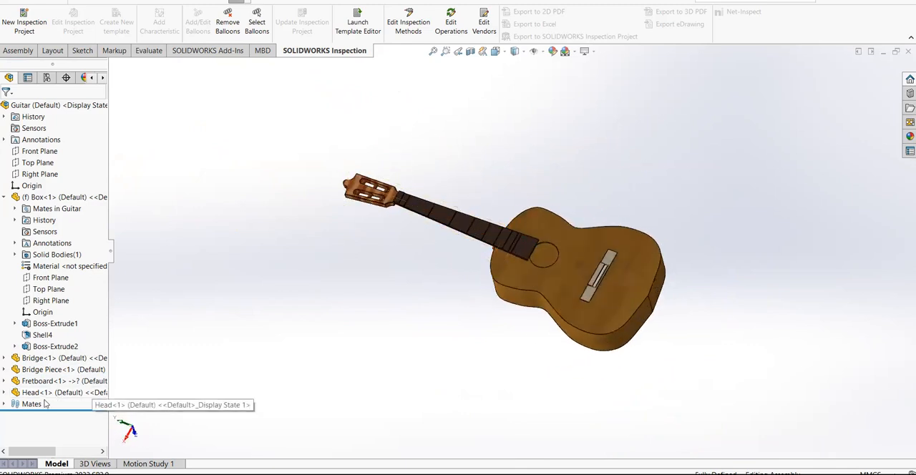
Highlight the Head, clear the selection, and examine the neck's underside and its heel against the Box
{"action": "left_click", "coordinate": [52, 393]}
{"action": "left_click", "coordinate": [345, 315]}
{"action": "middle_click_drag", "start_coordinate": [462, 267], "coordinate": [493, 246]}
{"action": "scroll", "coordinate": [507, 244], "scroll_direction": "down", "scroll_amount": 6}
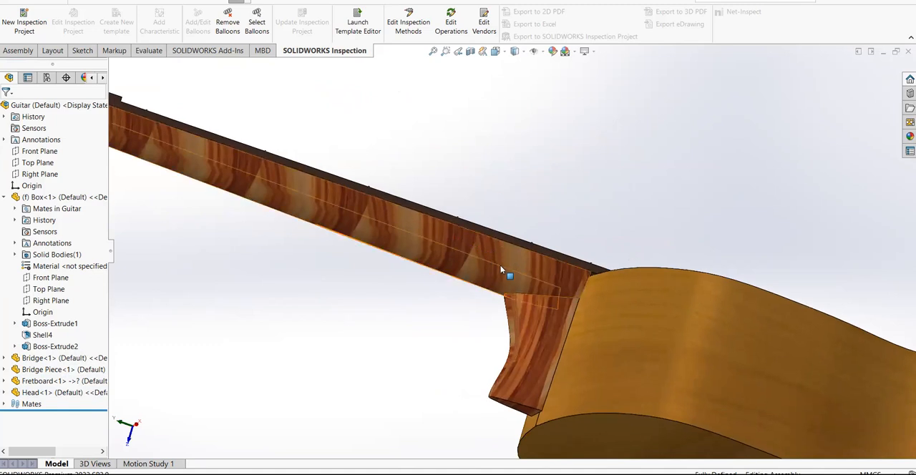
{"action": "middle_click_drag", "start_coordinate": [569, 395], "coordinate": [556, 368]}
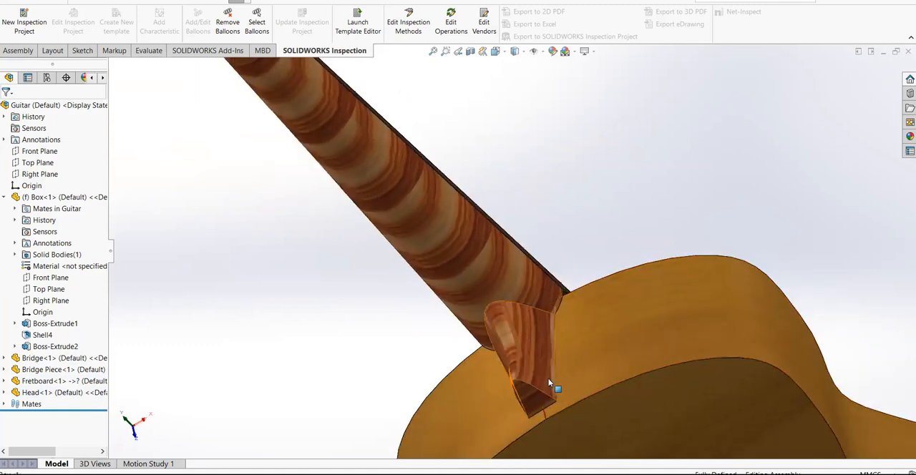
{"action": "scroll", "coordinate": [589, 232], "scroll_direction": "up", "scroll_amount": 6}
{"action": "middle_click_drag", "start_coordinate": [545, 218], "coordinate": [470, 328]}
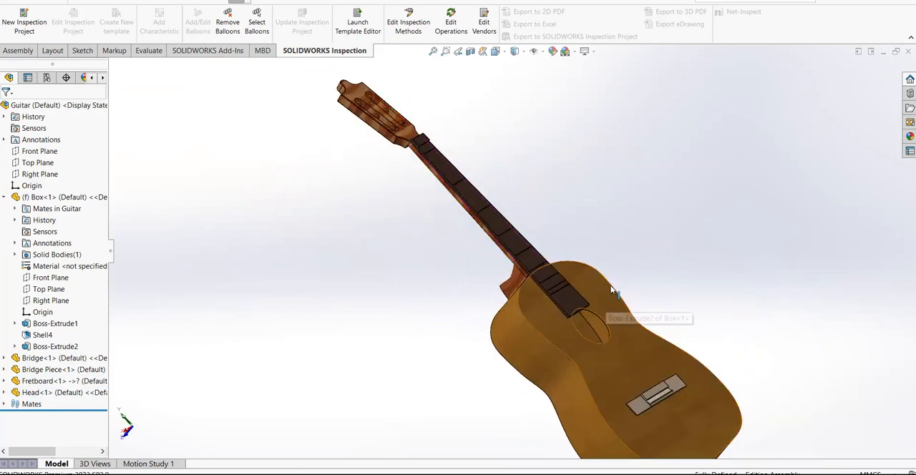
Inspect the Fretboard's frets and its end beside the soundhole on the guitar's front face
{"action": "middle_click_drag", "start_coordinate": [679, 304], "coordinate": [578, 321]}
{"action": "scroll", "coordinate": [504, 283], "scroll_direction": "down", "scroll_amount": 2}
{"action": "scroll", "coordinate": [503, 283], "scroll_direction": "up", "scroll_amount": 3}
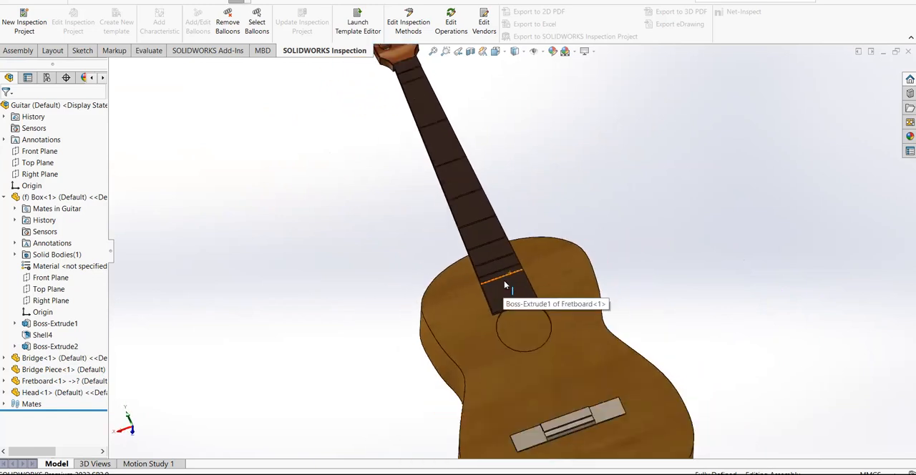
{"action": "scroll", "coordinate": [582, 436], "scroll_direction": "down", "scroll_amount": 1}
{"action": "scroll", "coordinate": [473, 164], "scroll_direction": "up", "scroll_amount": 2}
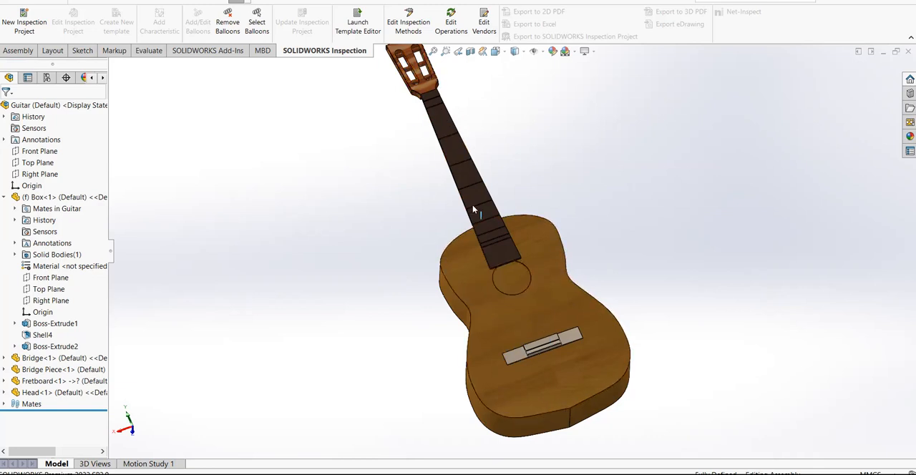
Examine the complete guitar assembly from several angles, from the headstock down to the body and Bridge
{"action": "middle_click_drag", "start_coordinate": [597, 244], "coordinate": [428, 164]}
{"action": "scroll", "coordinate": [408, 130], "scroll_direction": "down", "scroll_amount": 2}
{"action": "middle_click_drag", "start_coordinate": [483, 181], "coordinate": [516, 222]}
{"action": "scroll", "coordinate": [587, 293], "scroll_direction": "up", "scroll_amount": 3}
{"action": "scroll", "coordinate": [699, 330], "scroll_direction": "up", "scroll_amount": 1}
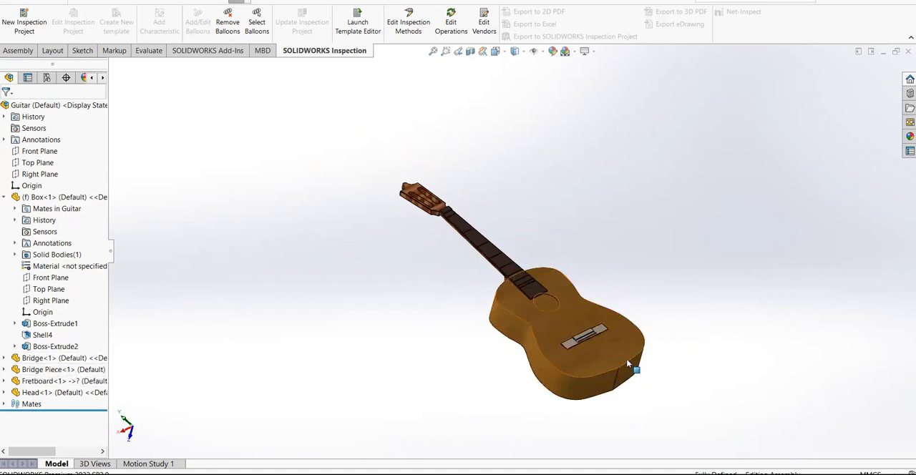
{"action": "scroll", "coordinate": [636, 369], "scroll_direction": "down", "scroll_amount": 3}
{"action": "left_click", "coordinate": [513, 274]}
{"action": "left_click", "coordinate": [341, 349]}
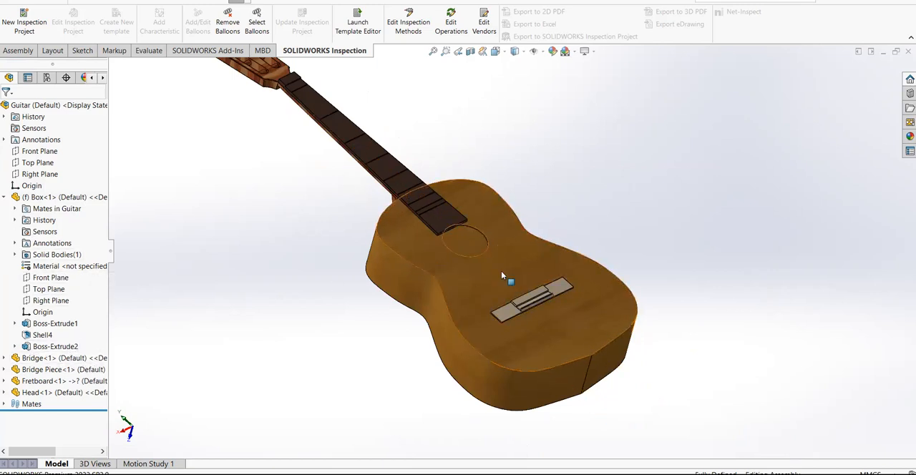
{"action": "scroll", "coordinate": [512, 221], "scroll_direction": "up", "scroll_amount": 2}
{"action": "middle_click_drag", "start_coordinate": [488, 168], "coordinate": [492, 233]}
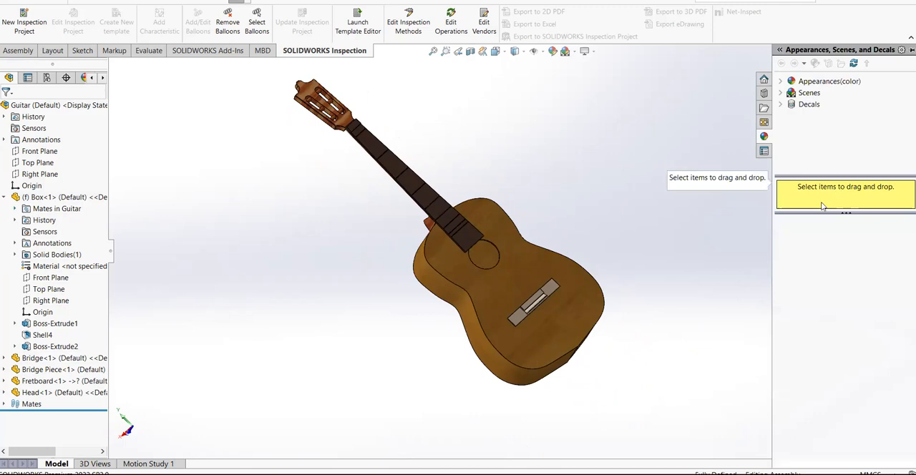
Browse the appearance library to the organic wood finishes, view the Mahogany appearances, and collapse the library
{"action": "left_click", "coordinate": [783, 94]}
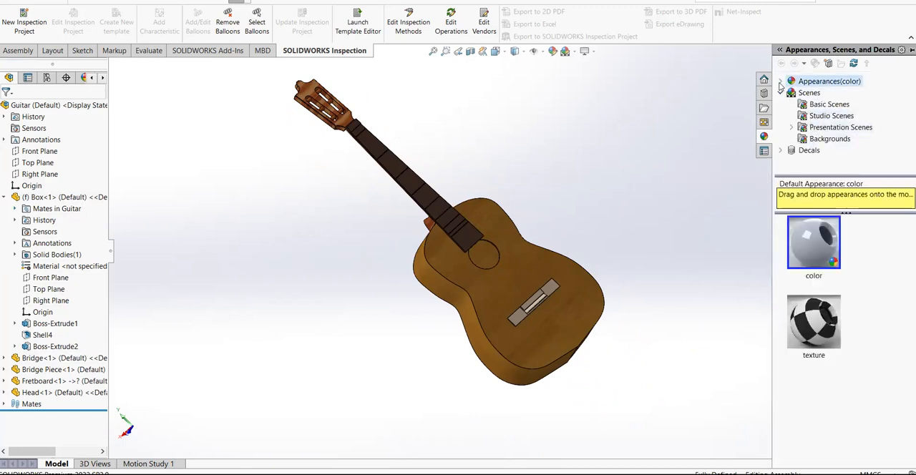
{"action": "left_click", "coordinate": [780, 82]}
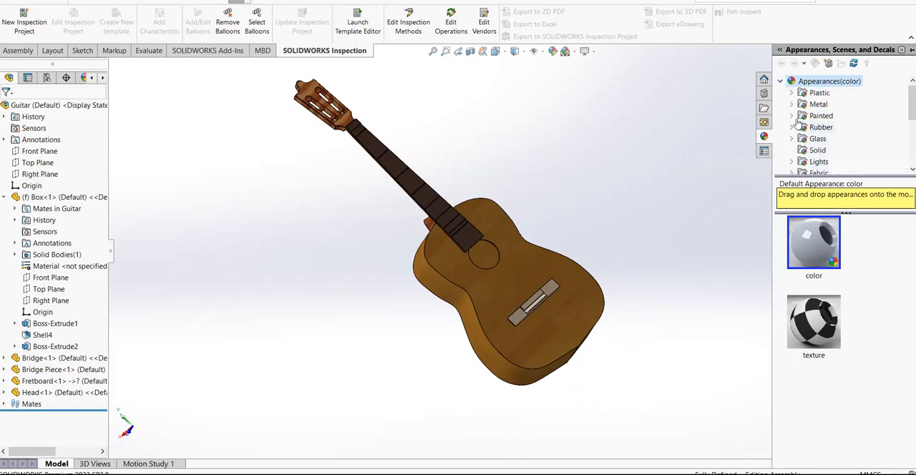
{"action": "scroll", "coordinate": [798, 123], "scroll_direction": "down", "scroll_amount": 2}
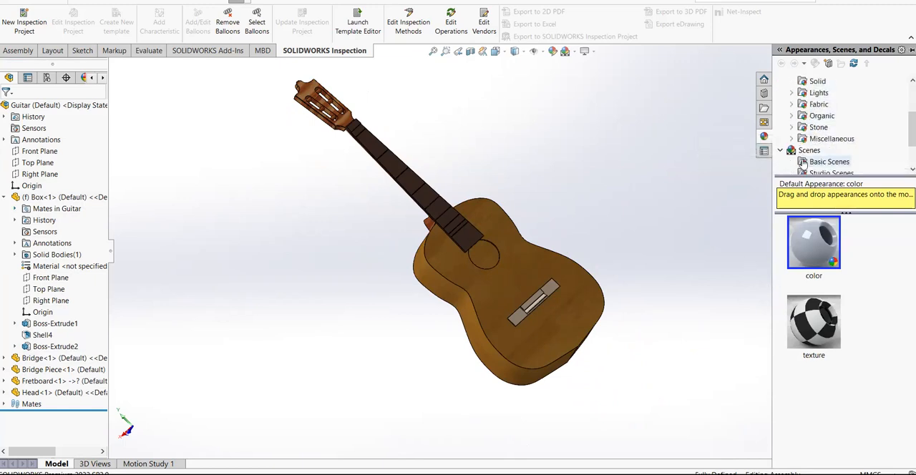
{"action": "left_click", "coordinate": [792, 116]}
{"action": "left_click", "coordinate": [802, 106]}
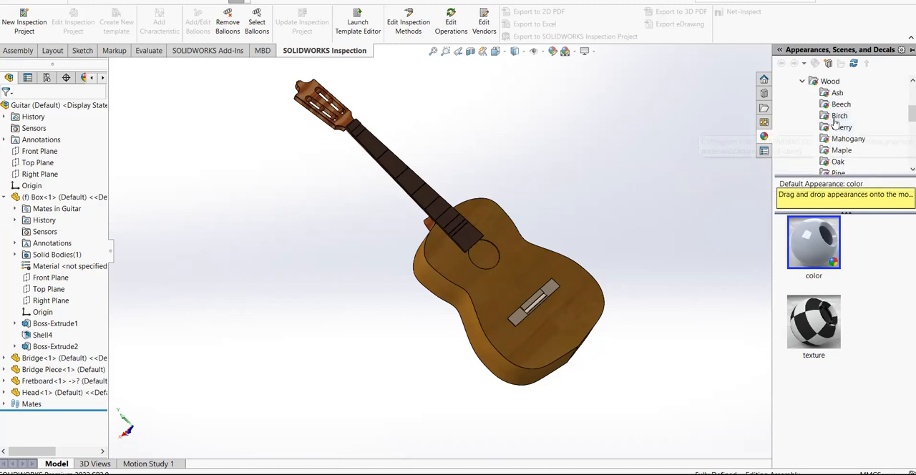
{"action": "left_click", "coordinate": [839, 140]}
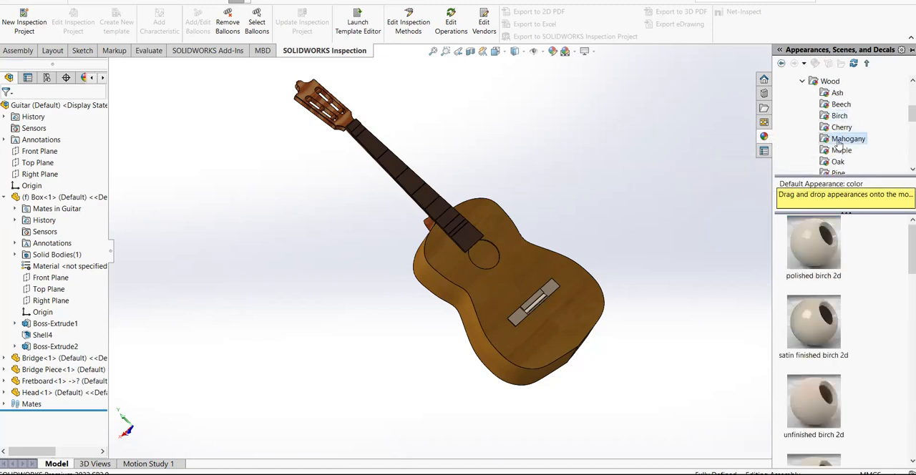
{"action": "scroll", "coordinate": [841, 167], "scroll_direction": "down", "scroll_amount": 1}
{"action": "left_click_drag", "start_coordinate": [793, 351], "coordinate": [501, 247]}
{"action": "middle_click_drag", "start_coordinate": [538, 176], "coordinate": [647, 152]}
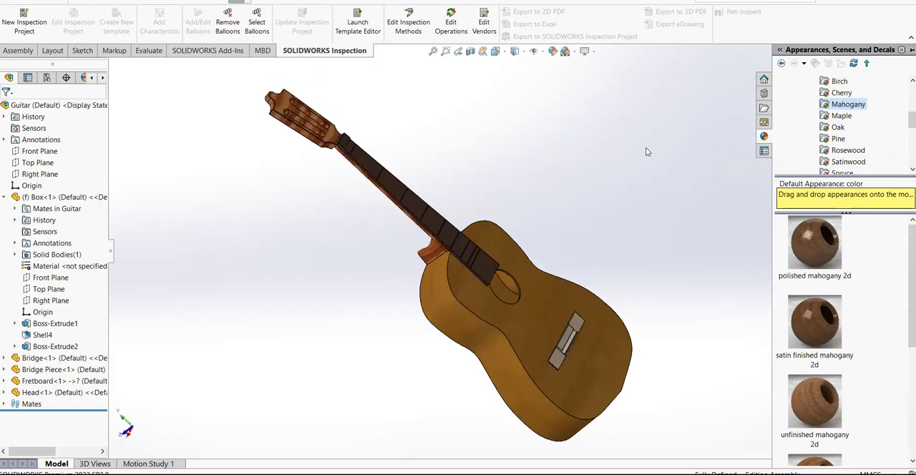
{"action": "left_click", "coordinate": [781, 50]}
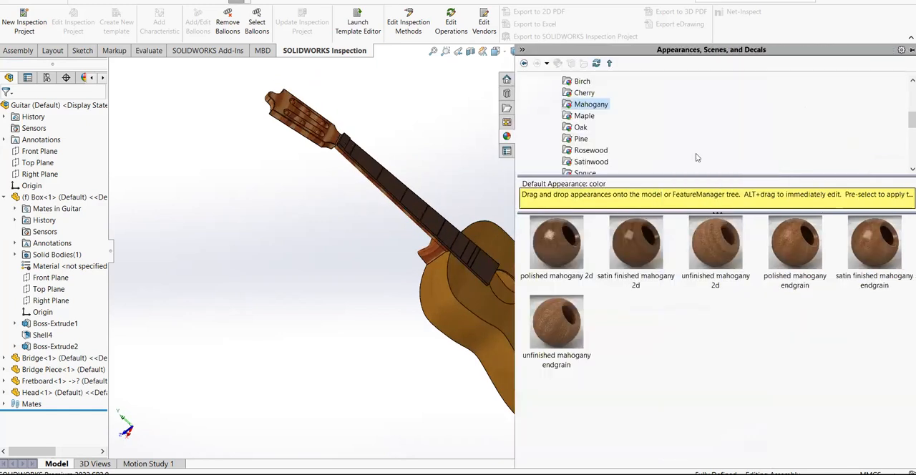
{"action": "left_click", "coordinate": [521, 50]}
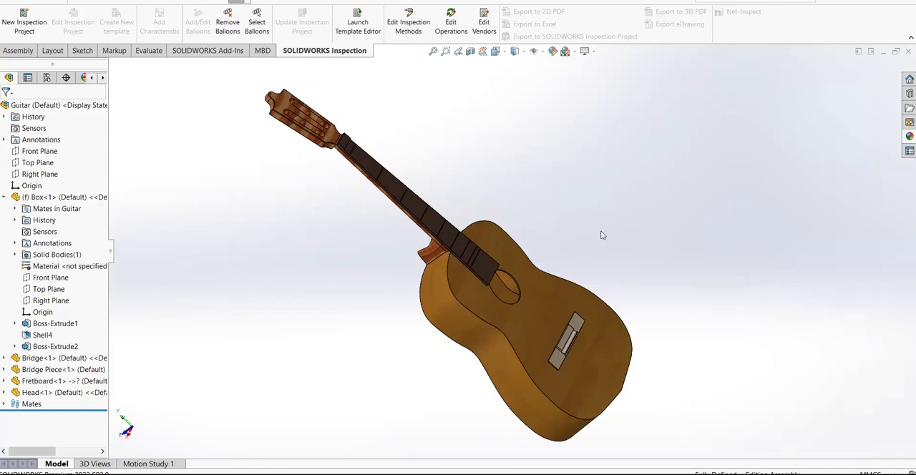
Review the whole guitar's wood finishes from the front and from an angled side view
{"action": "middle_click_drag", "start_coordinate": [609, 230], "coordinate": [485, 179]}
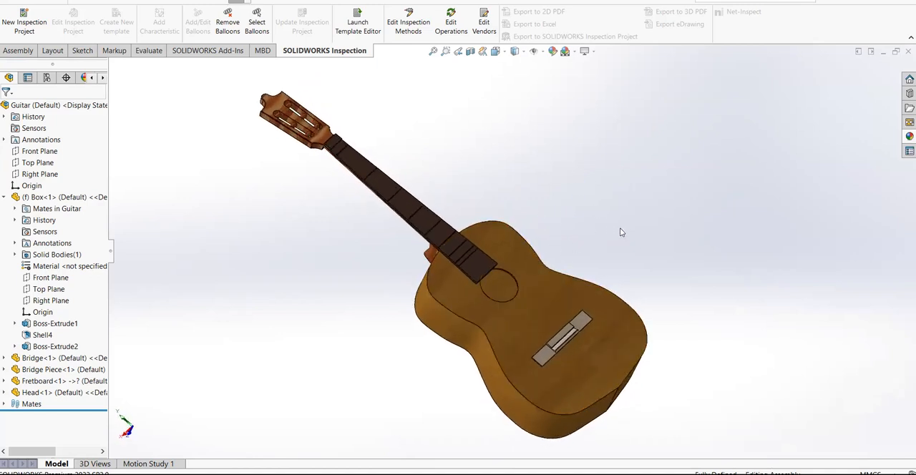
{"action": "middle_click_drag", "start_coordinate": [622, 231], "coordinate": [635, 279]}
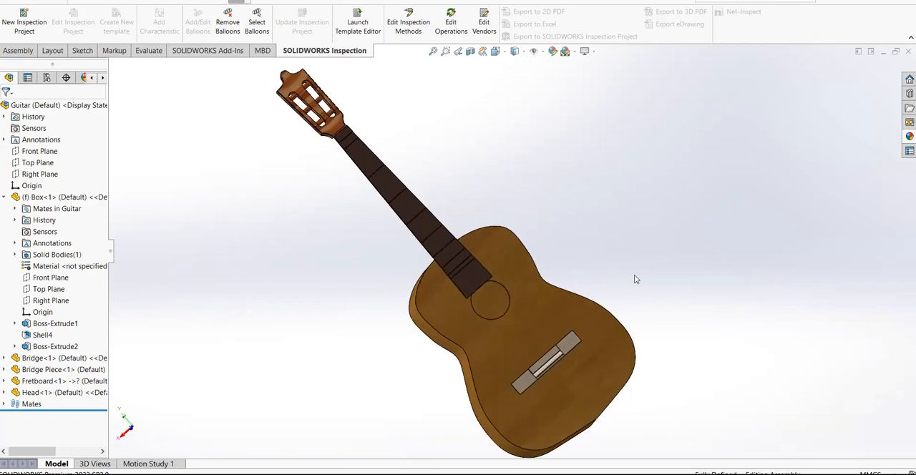
{"action": "scroll", "coordinate": [644, 275], "scroll_direction": "up", "scroll_amount": 3}
{"action": "scroll", "coordinate": [596, 265], "scroll_direction": "down", "scroll_amount": 3}
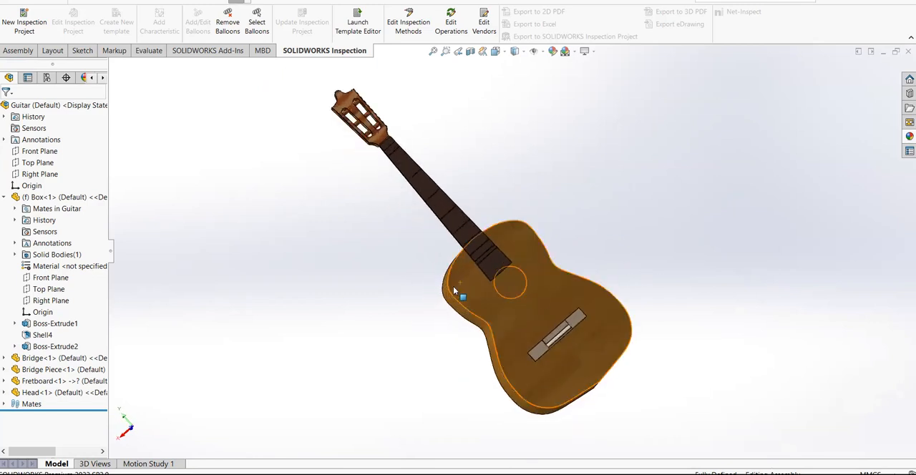
{"action": "middle_click_drag", "start_coordinate": [577, 241], "coordinate": [605, 163]}
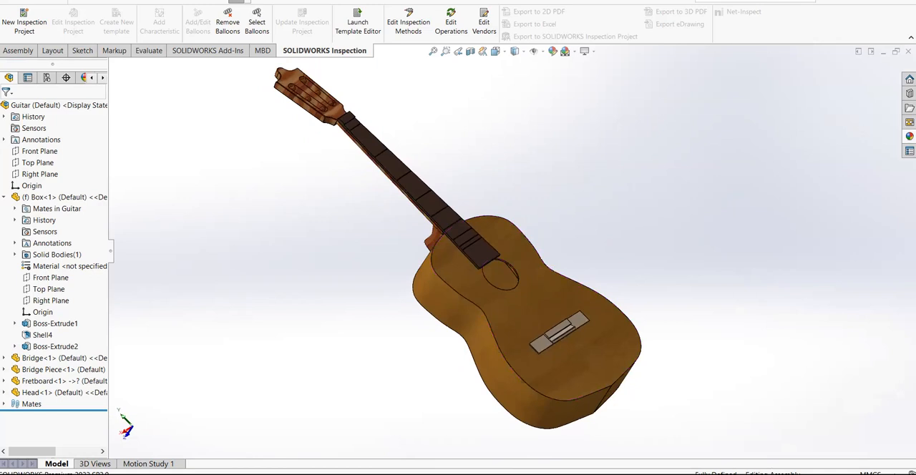